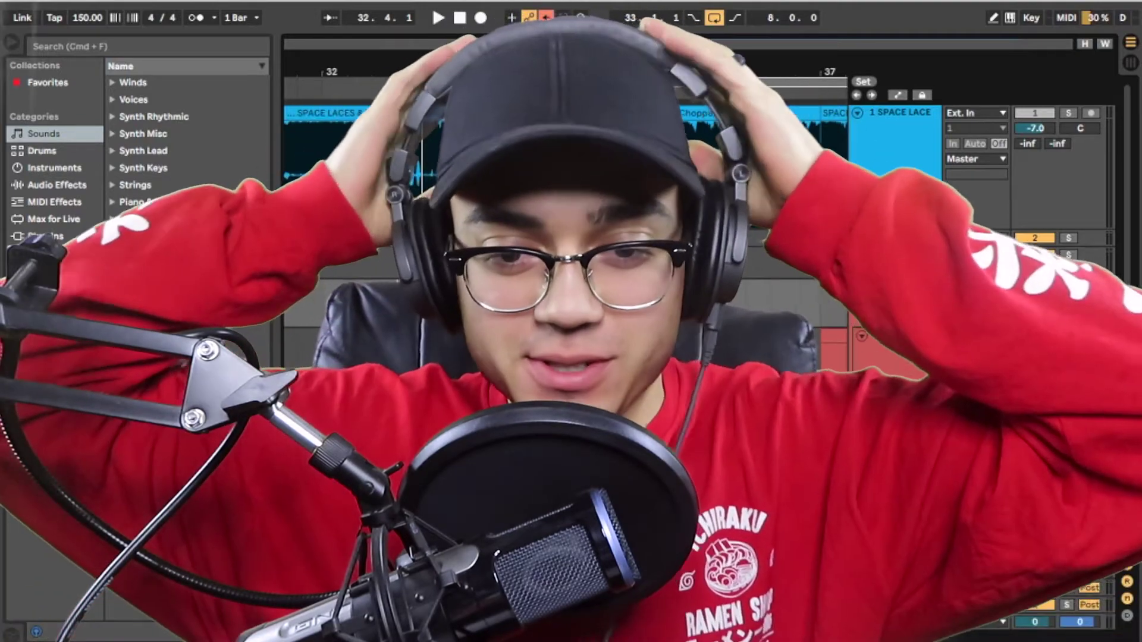
Play the arrangement from near bar 33 to hear the bass section
key("space")
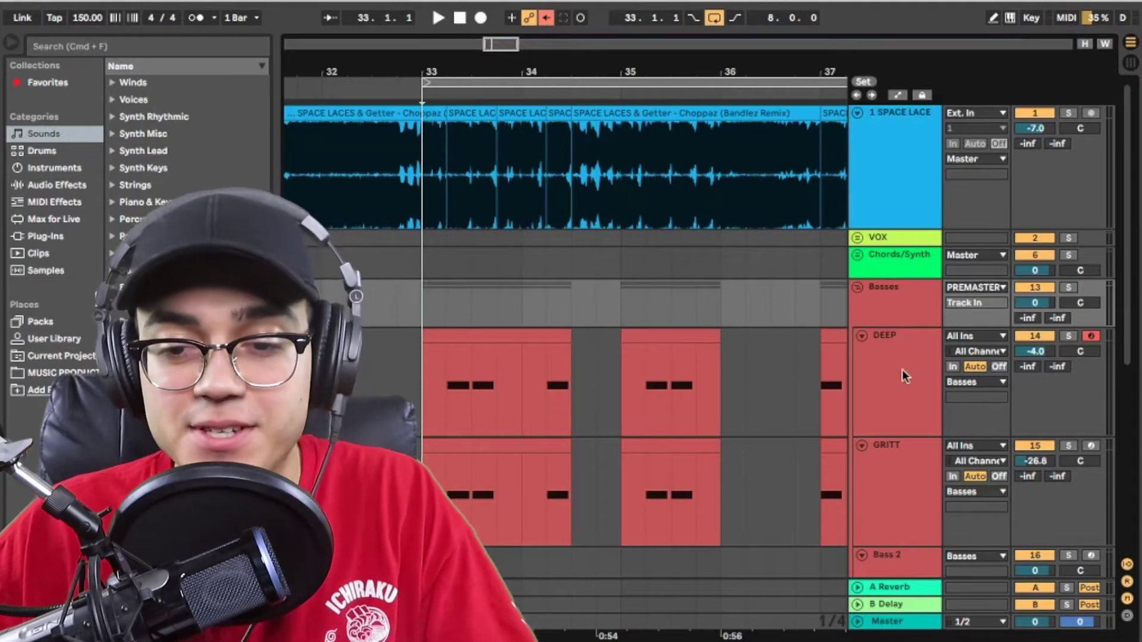
left_click(900, 370)
scroll(876, 330, "down", 1)
scroll(876, 325, "down", 2)
scroll(874, 333, "up", 2)
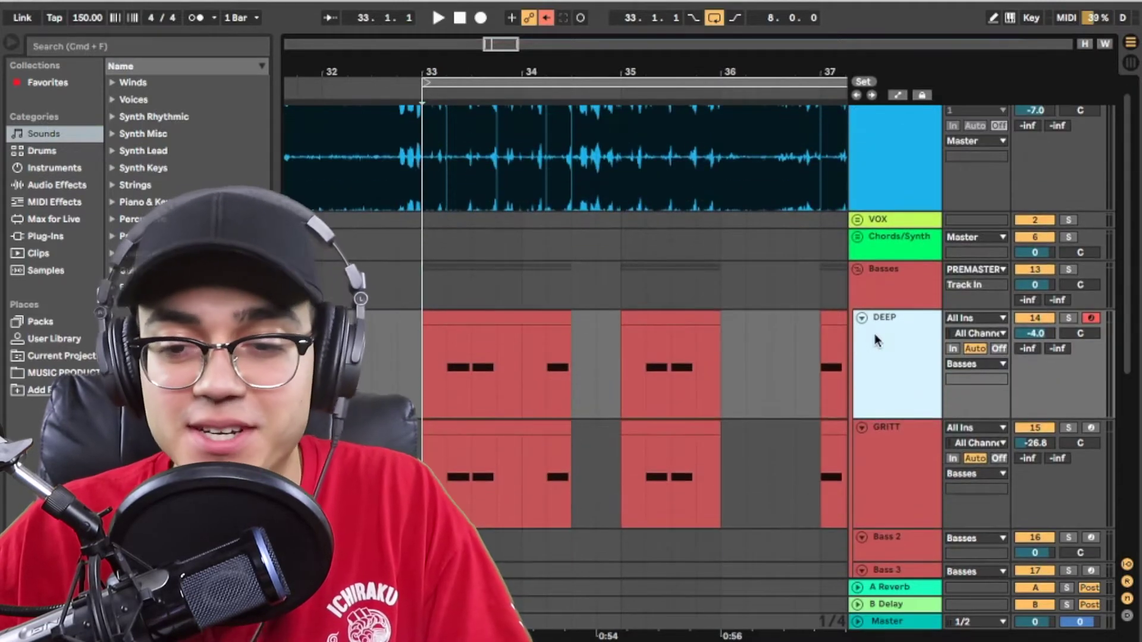
scroll(448, 362, "down", 3)
left_click(447, 361)
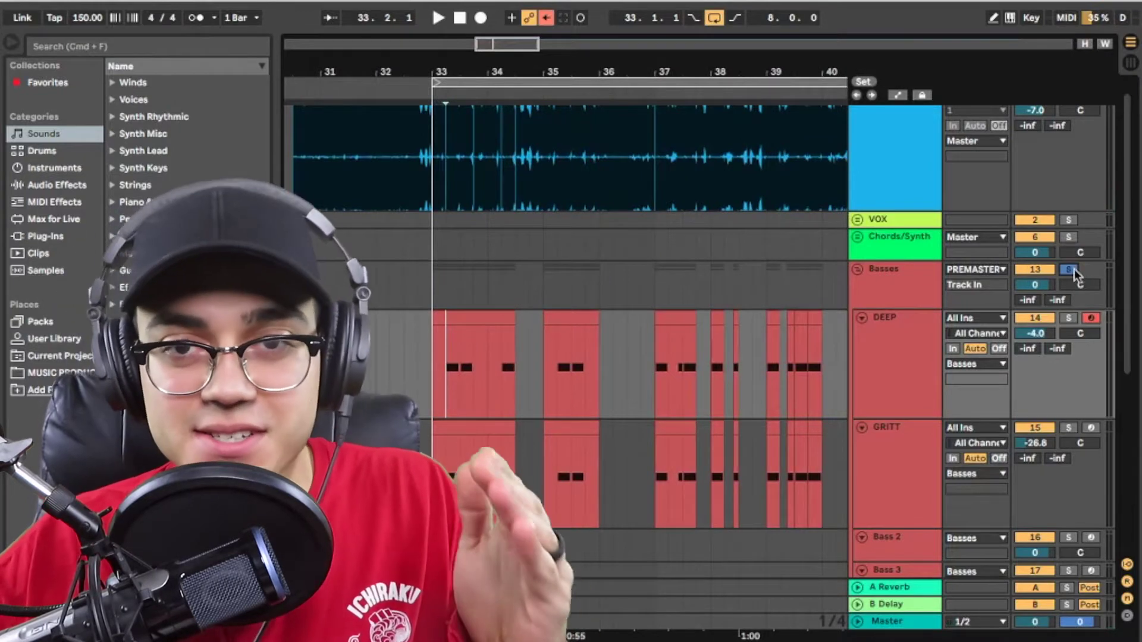
key("space")
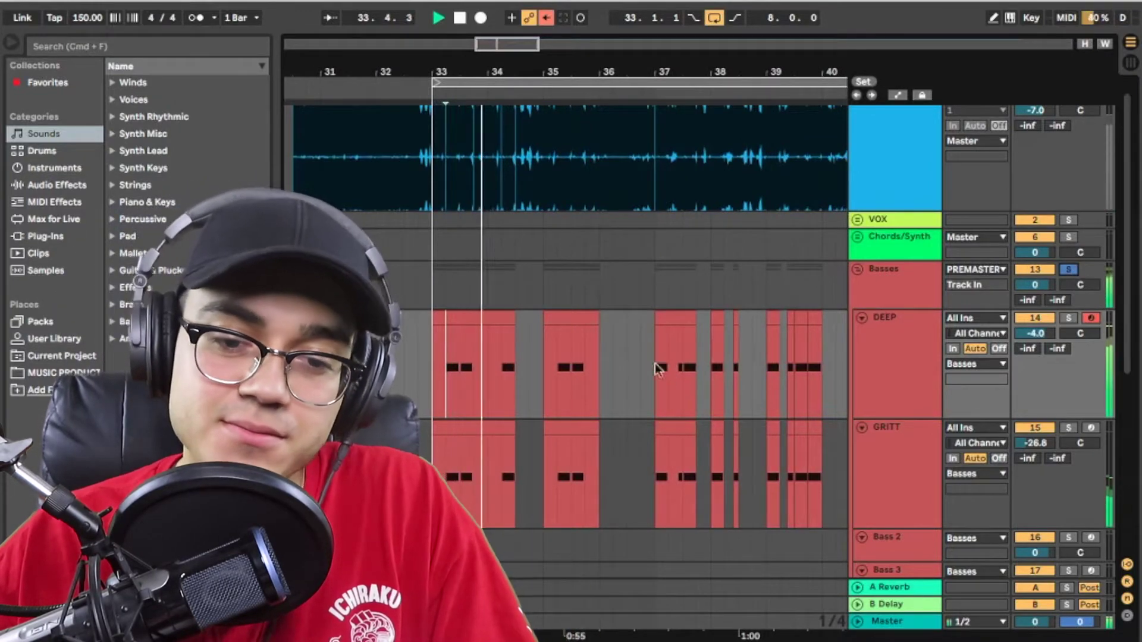
key("space")
Solo the DEEP bass track and audition it
left_click(916, 349)
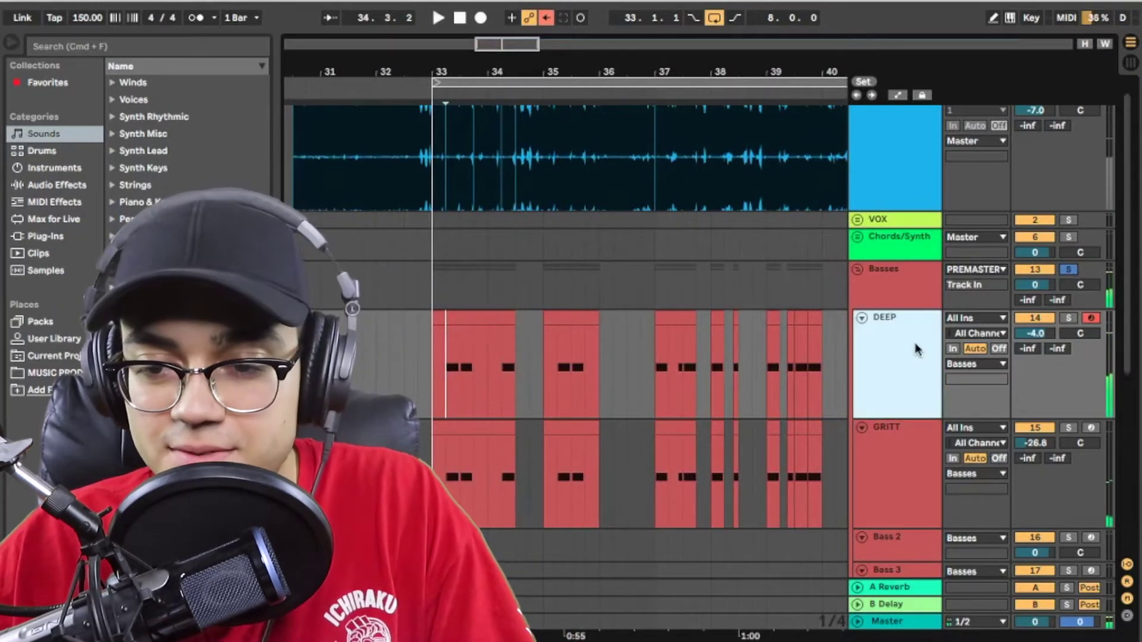
left_click(1068, 320)
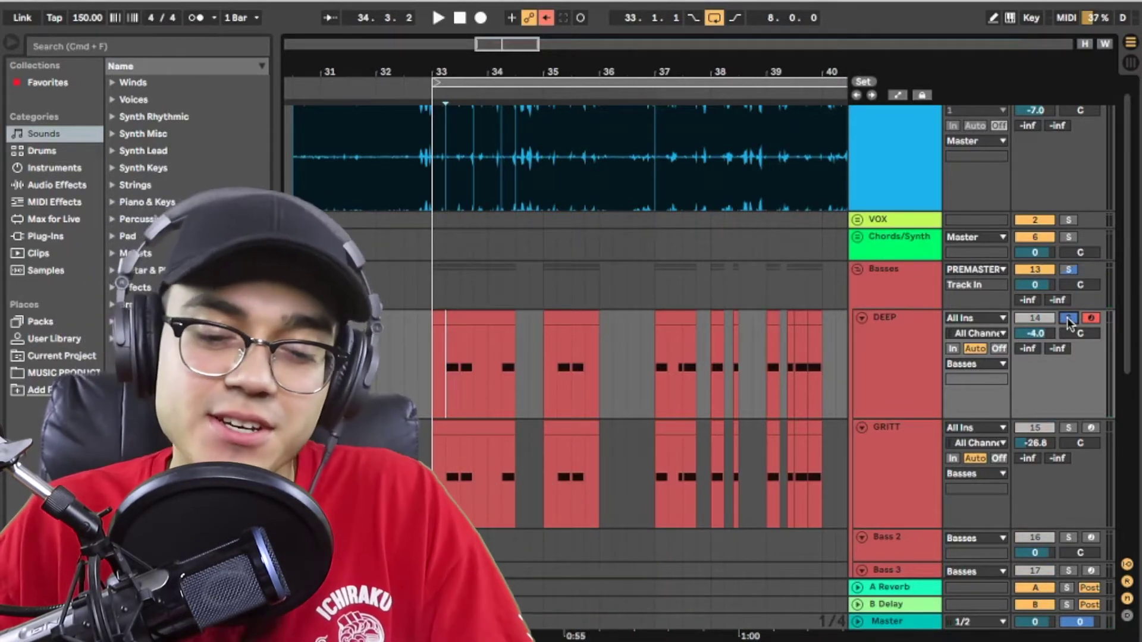
key("space")
scroll(819, 349, "down", 3)
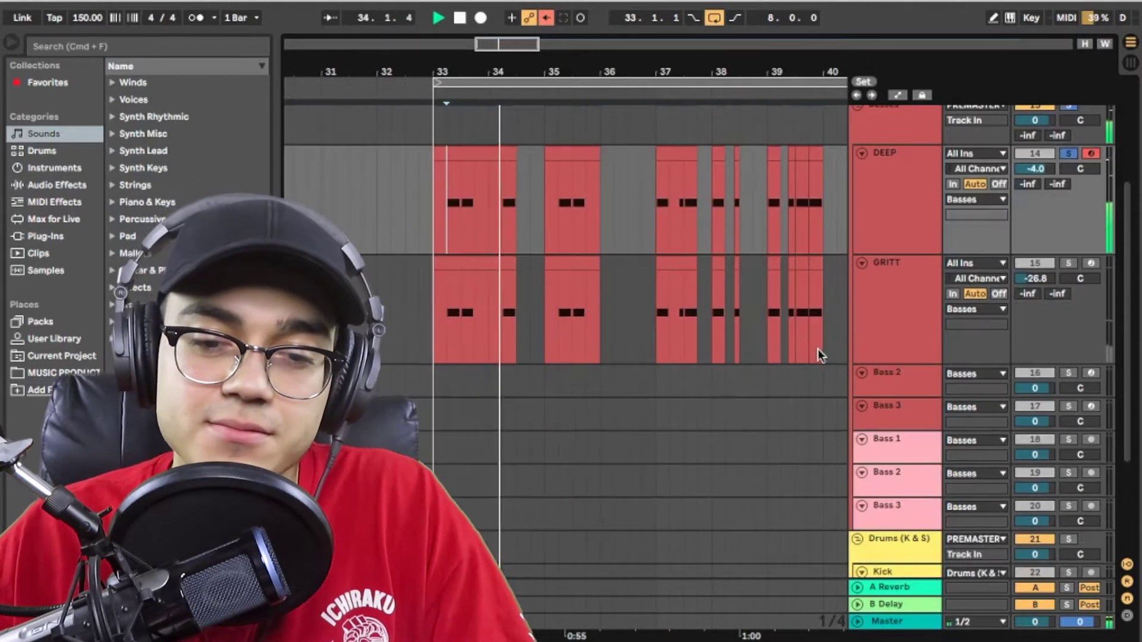
key("space")
Solo GRITT instead, lower its volume to -26.0 dB and show its effect chain
left_click(904, 306)
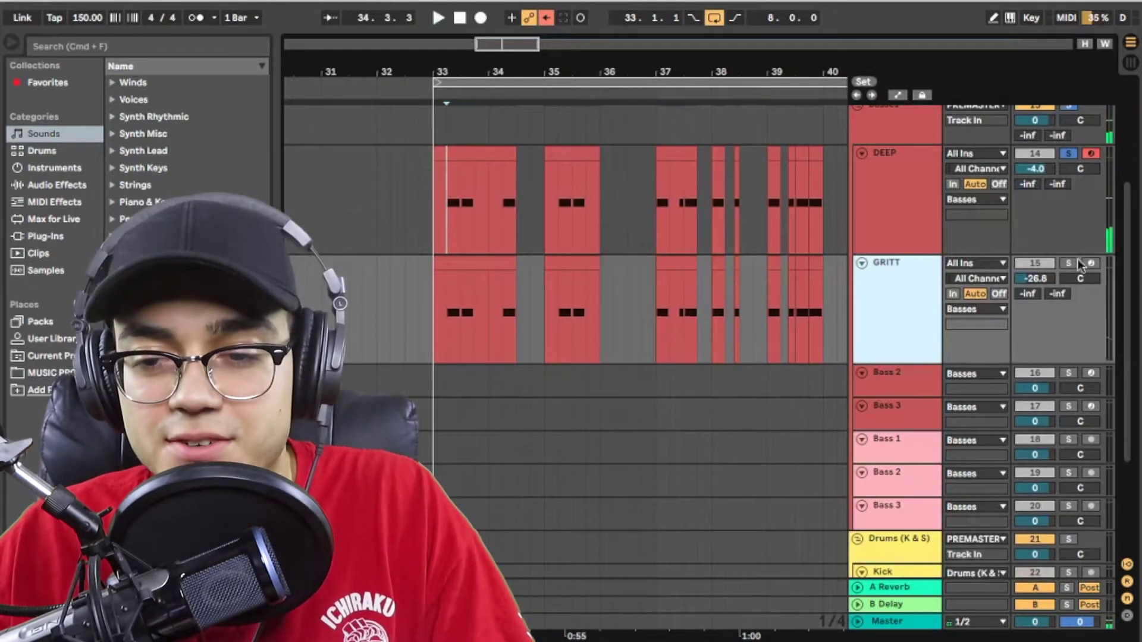
left_click(1070, 262)
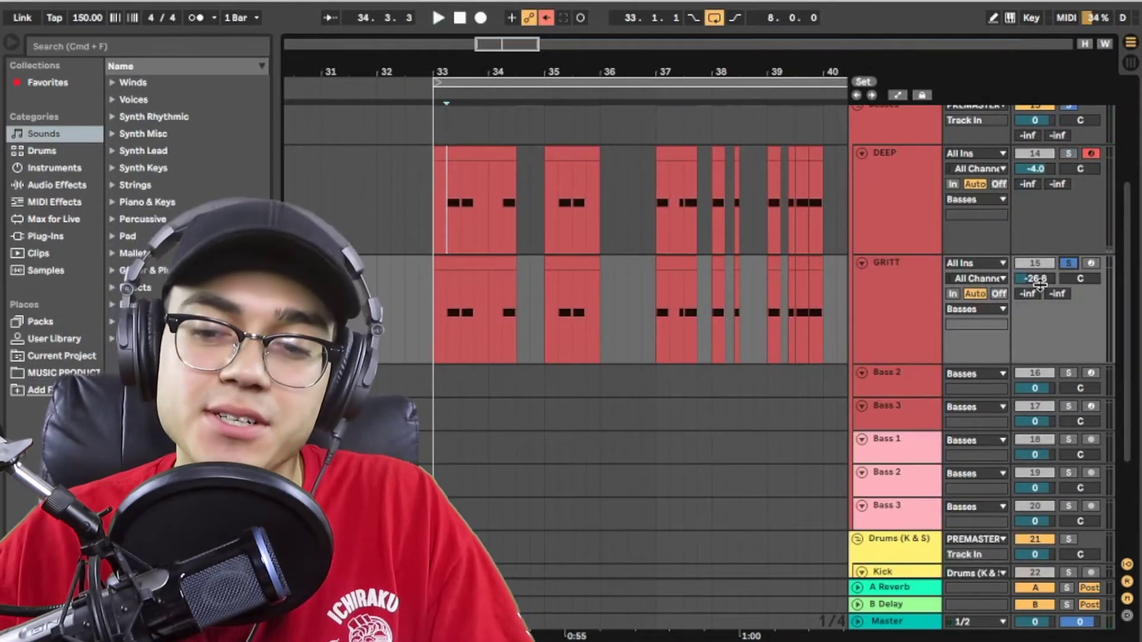
key("space")
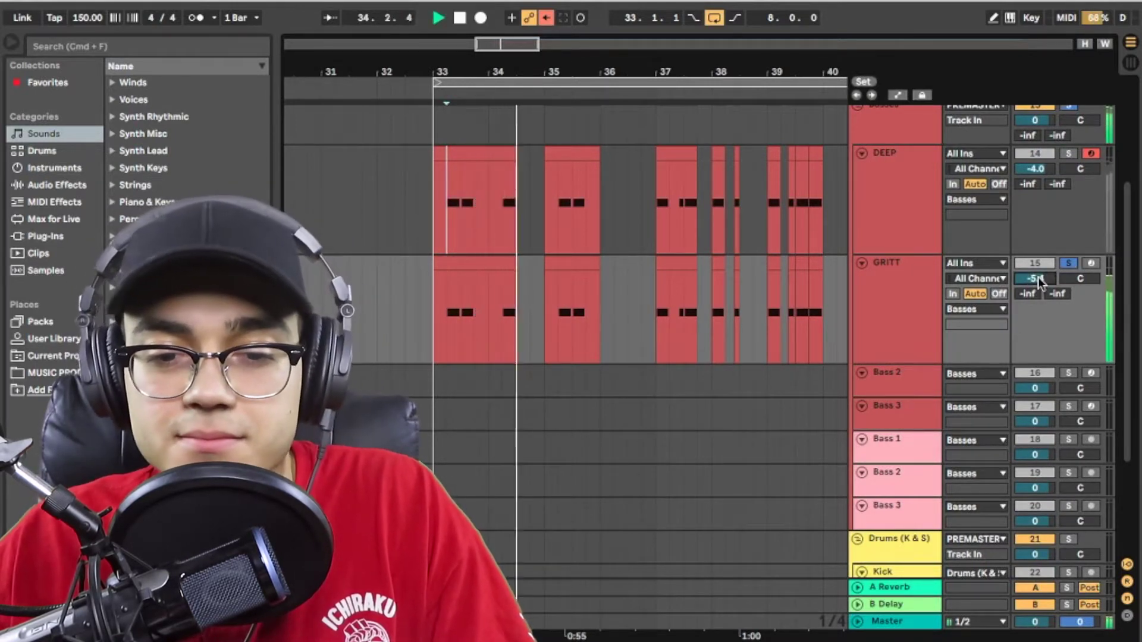
key("space")
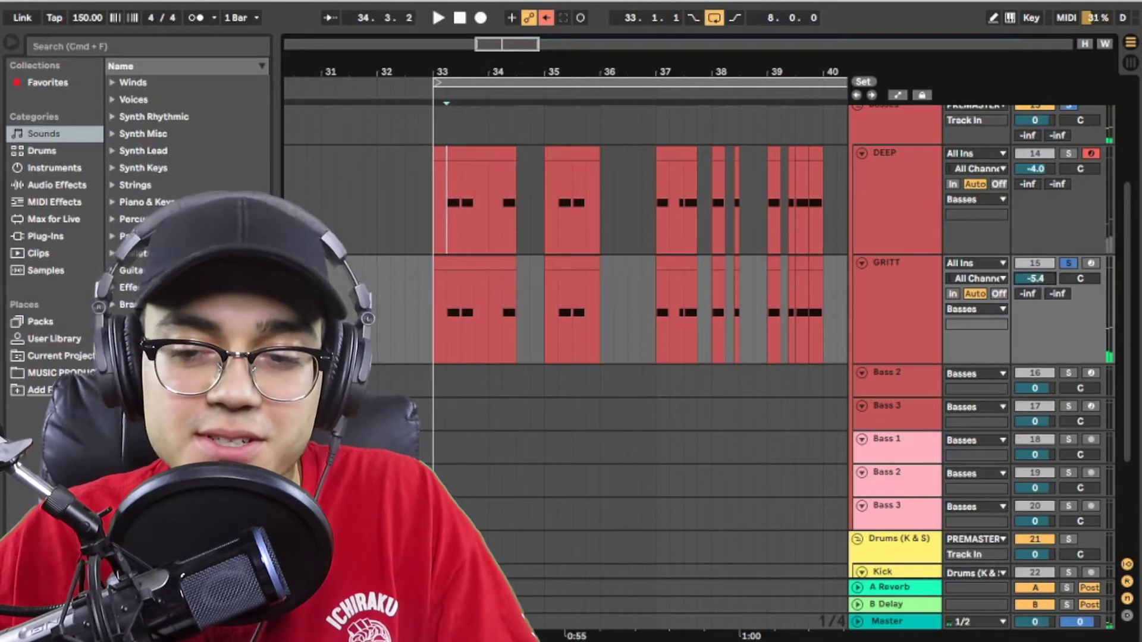
left_click_drag(1035, 278, 1035, 321)
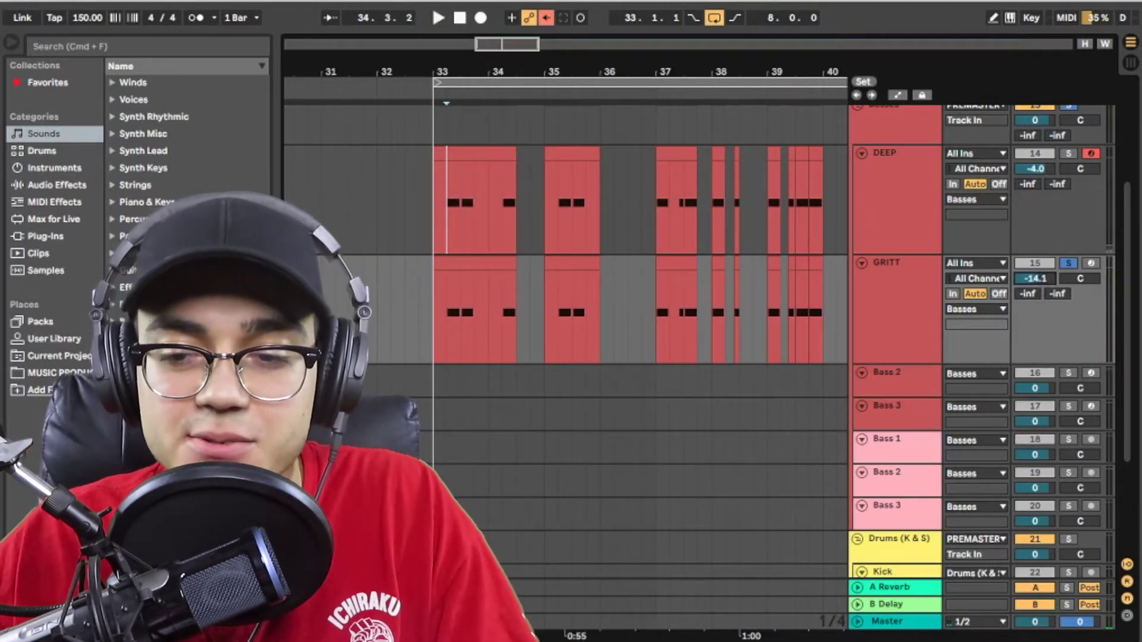
key("shift+Tab")
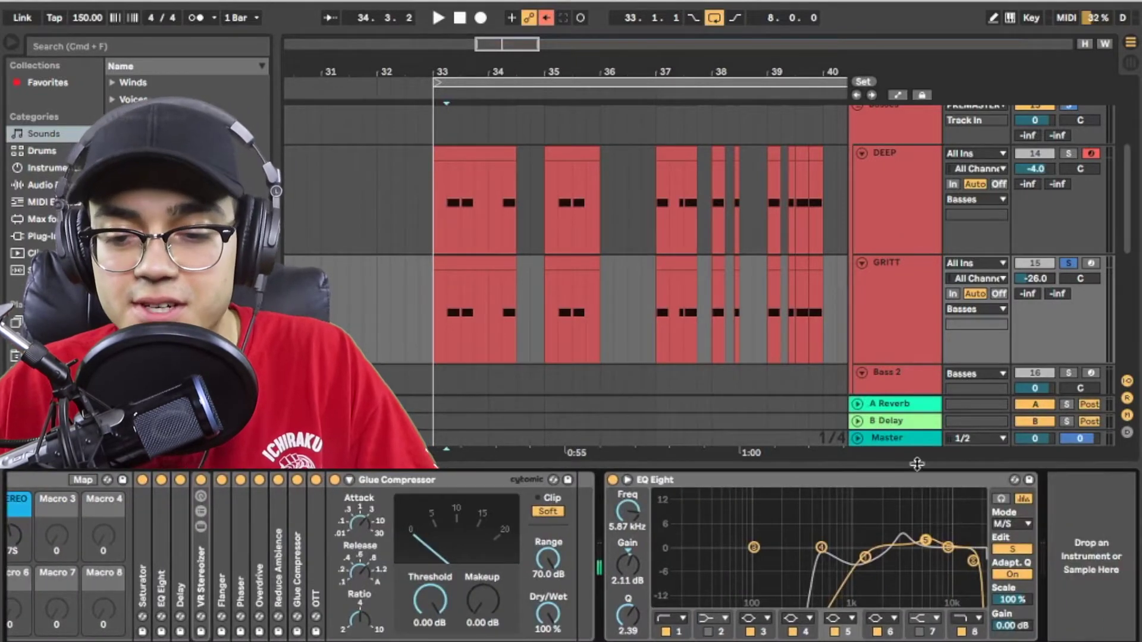
Solo the DEEP bass and display its device chain with the Serum synth
key("shift+Tab")
scroll(898, 378, "up", 3)
scroll(899, 378, "down", 1)
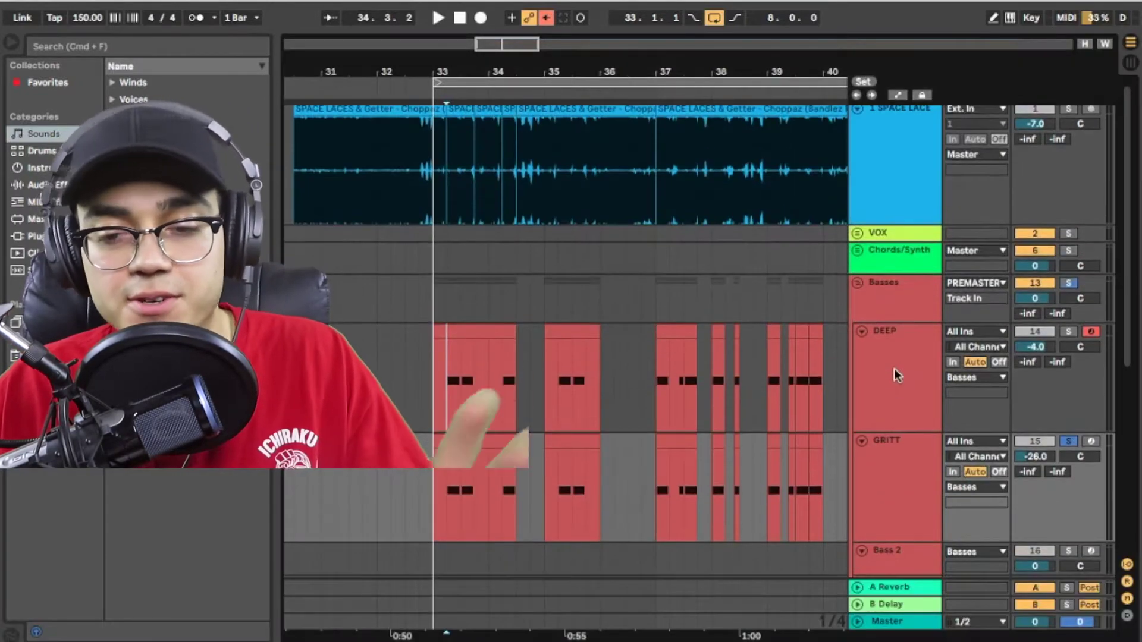
left_click(894, 368)
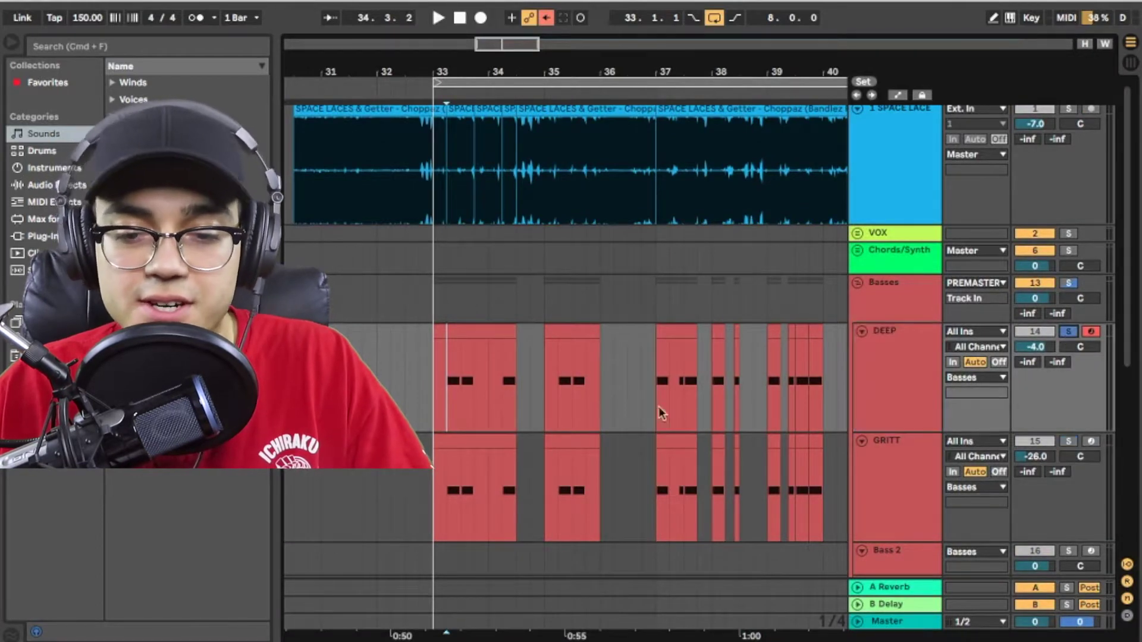
key("space")
left_click(867, 375)
key("shift+Tab")
key("space")
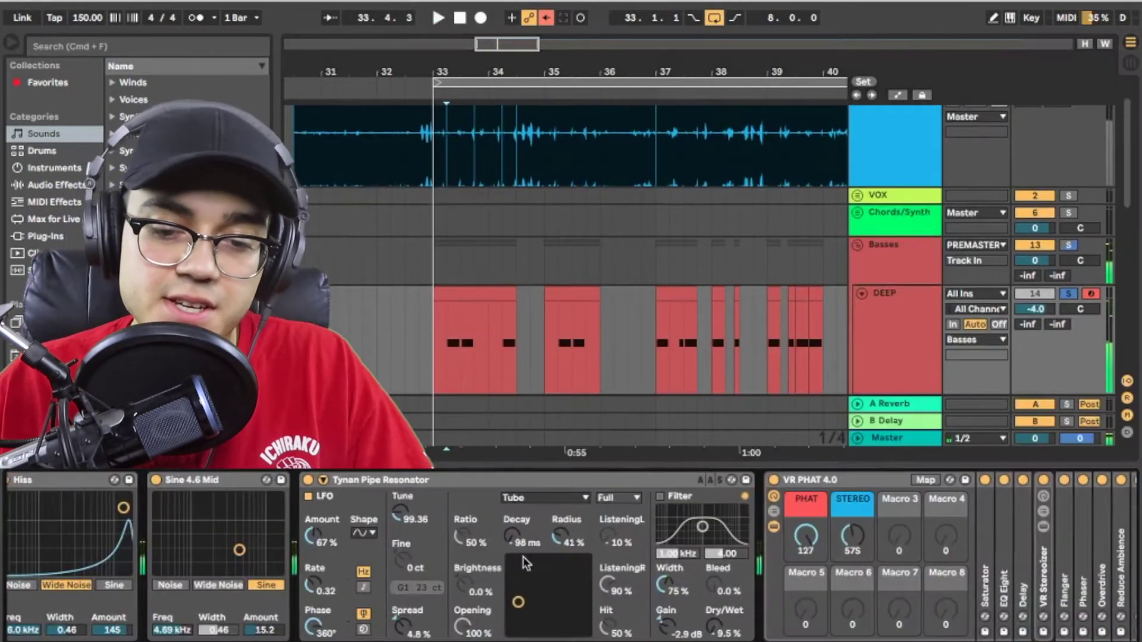
scroll(714, 556, "right", 10)
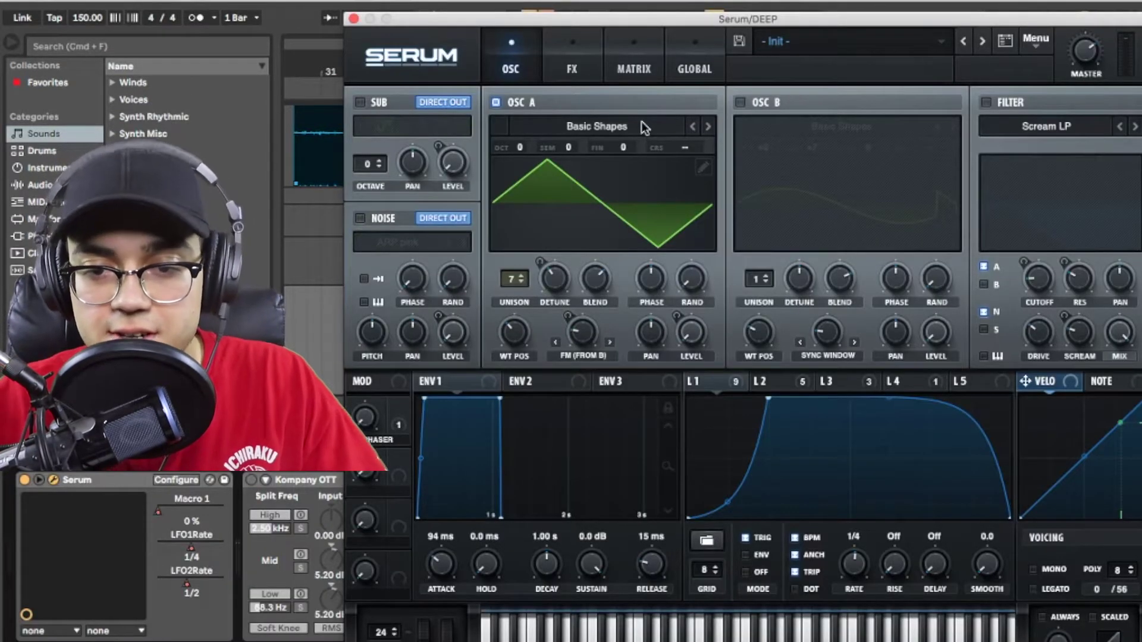
Raise the Serum window and inspect the LFO 2 and LFO 3 shapes
left_click_drag(749, 19, 750, 0)
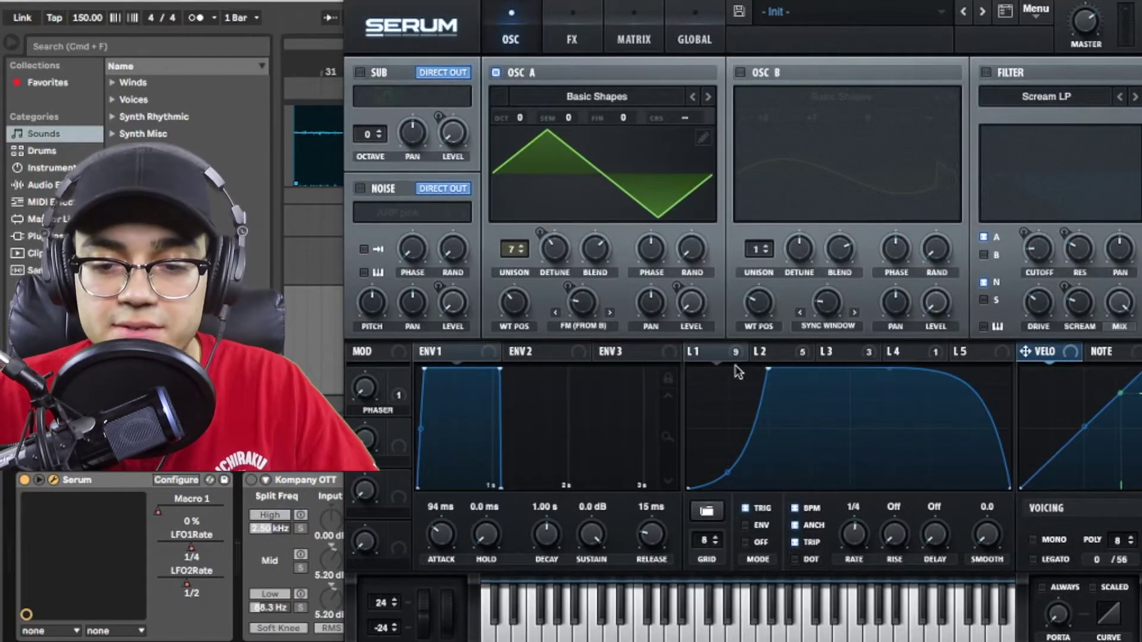
mouse_move(734, 356)
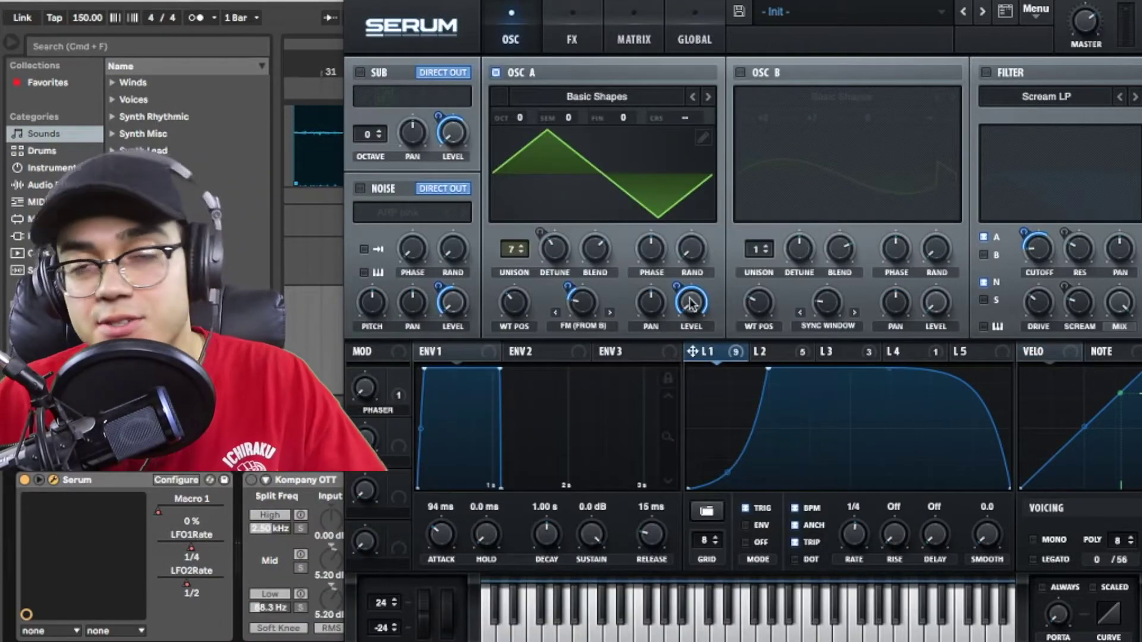
mouse_move(690, 303)
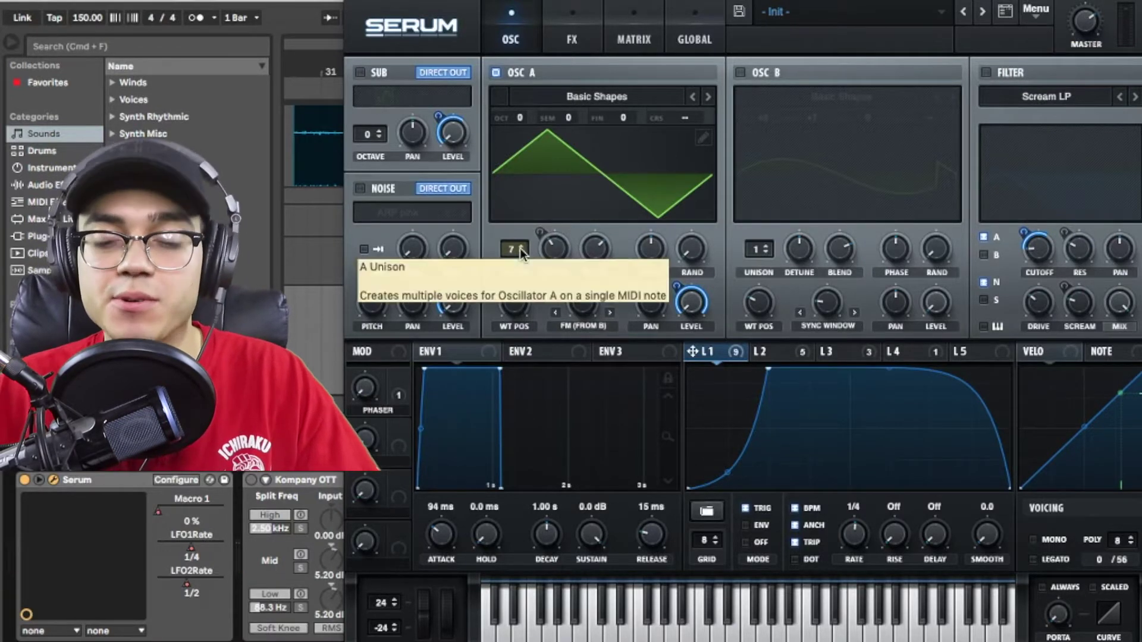
left_click(773, 352)
left_click(836, 353)
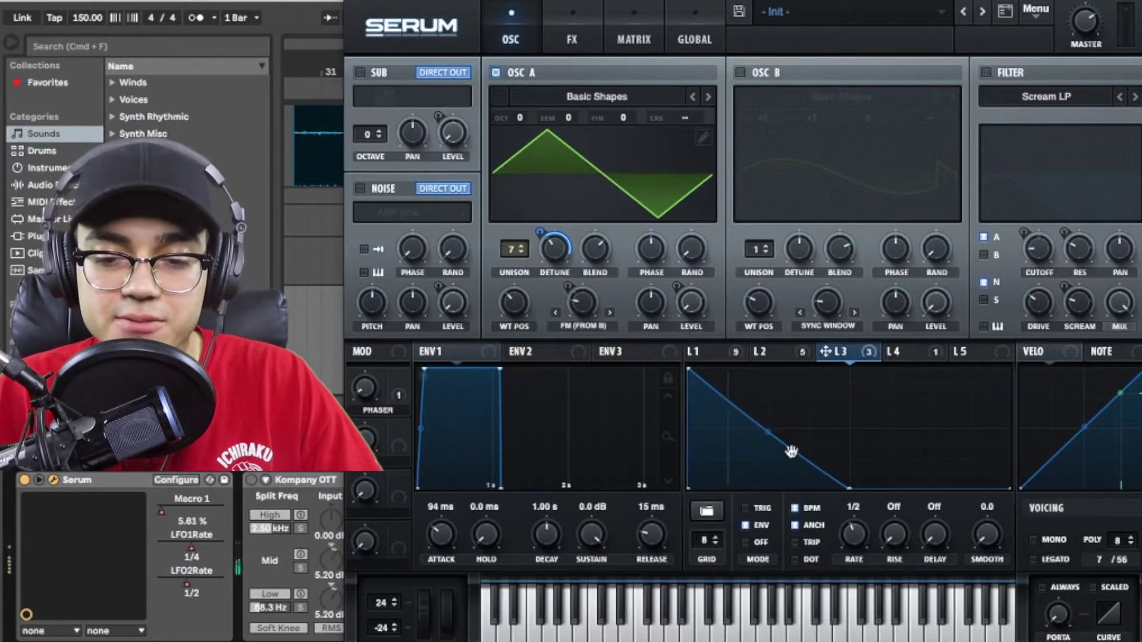
Reshape LFO 3's ramp curve, then set oscillator A's random phase to 78%
left_click_drag(767, 433, 759, 460)
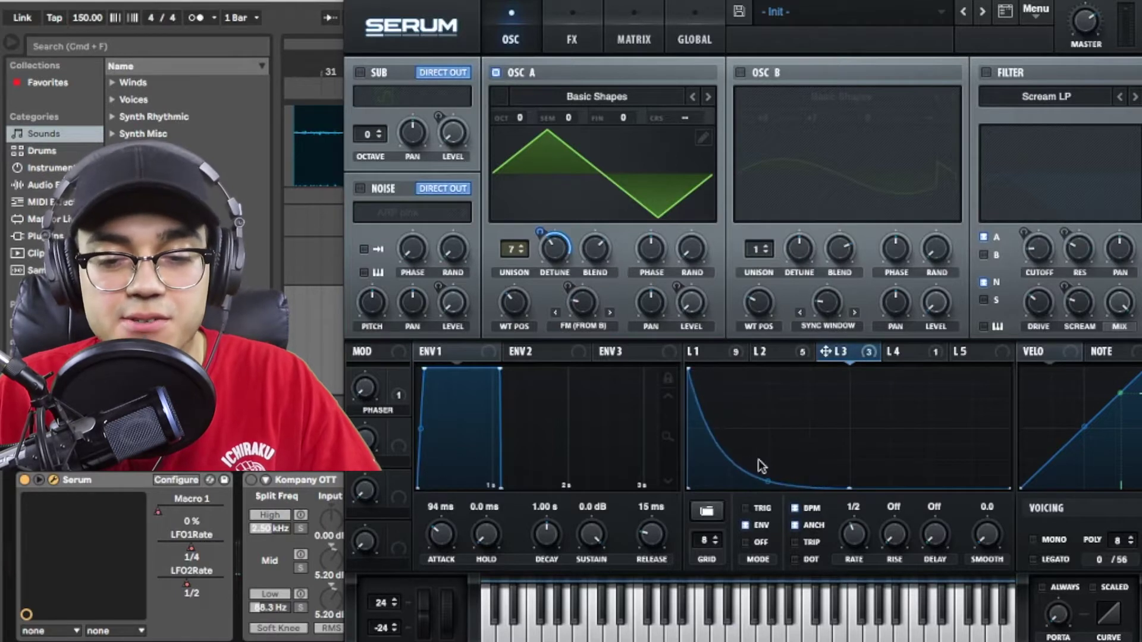
left_click_drag(768, 478, 763, 450)
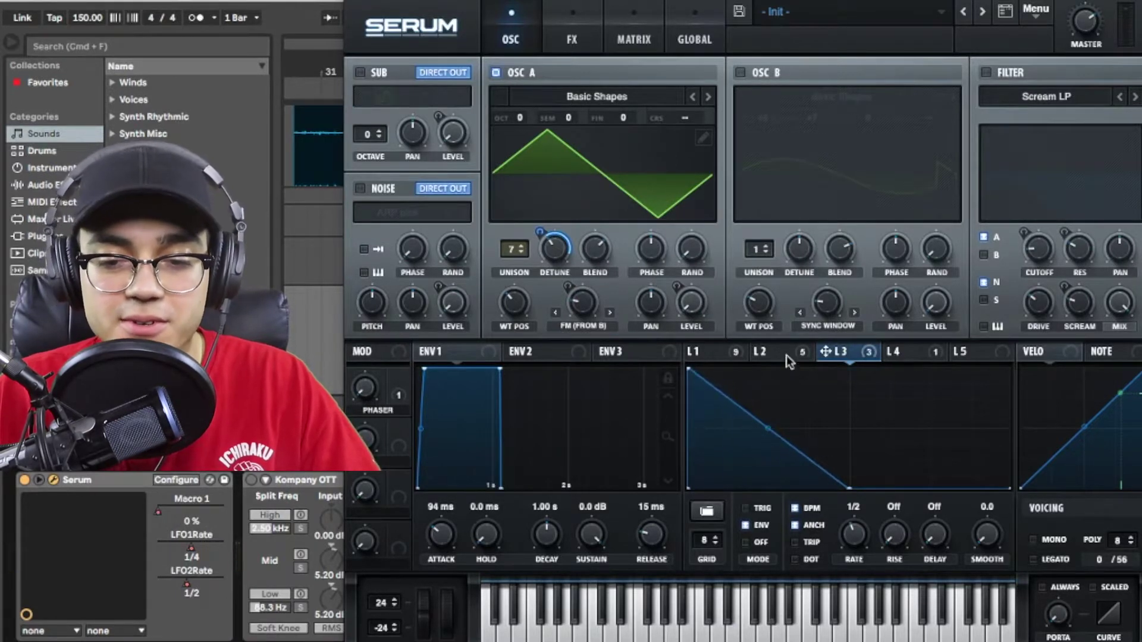
left_click(701, 352)
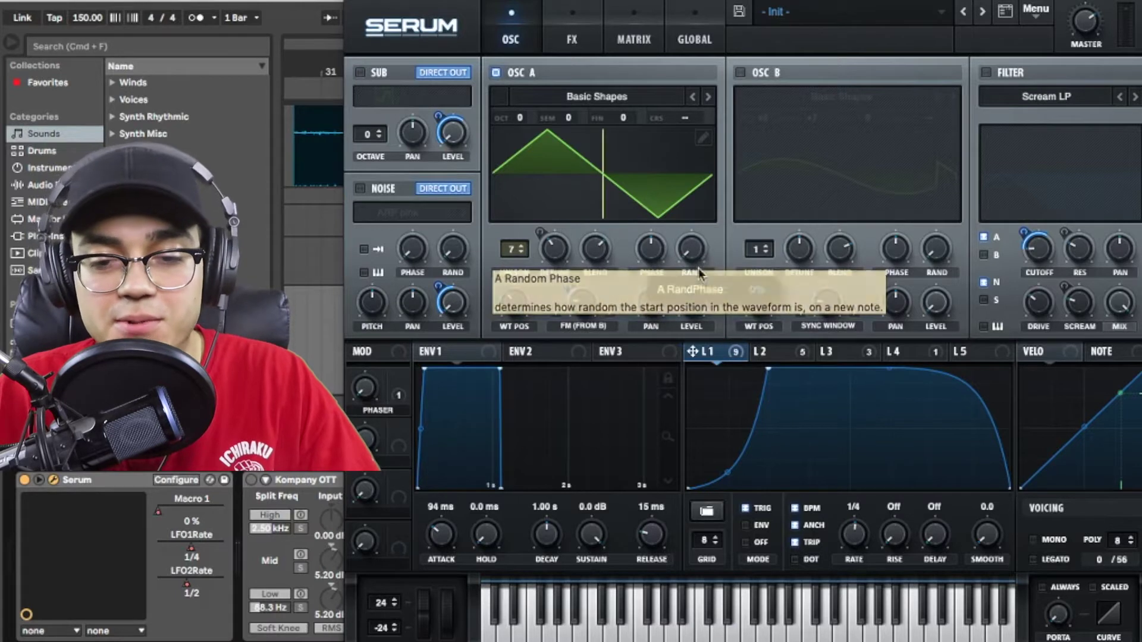
mouse_move(694, 251)
left_mouse_down()
mouse_move(696, 174)
mouse_move(720, 128)
mouse_move(708, 226)
mouse_move(636, 362)
left_mouse_up()
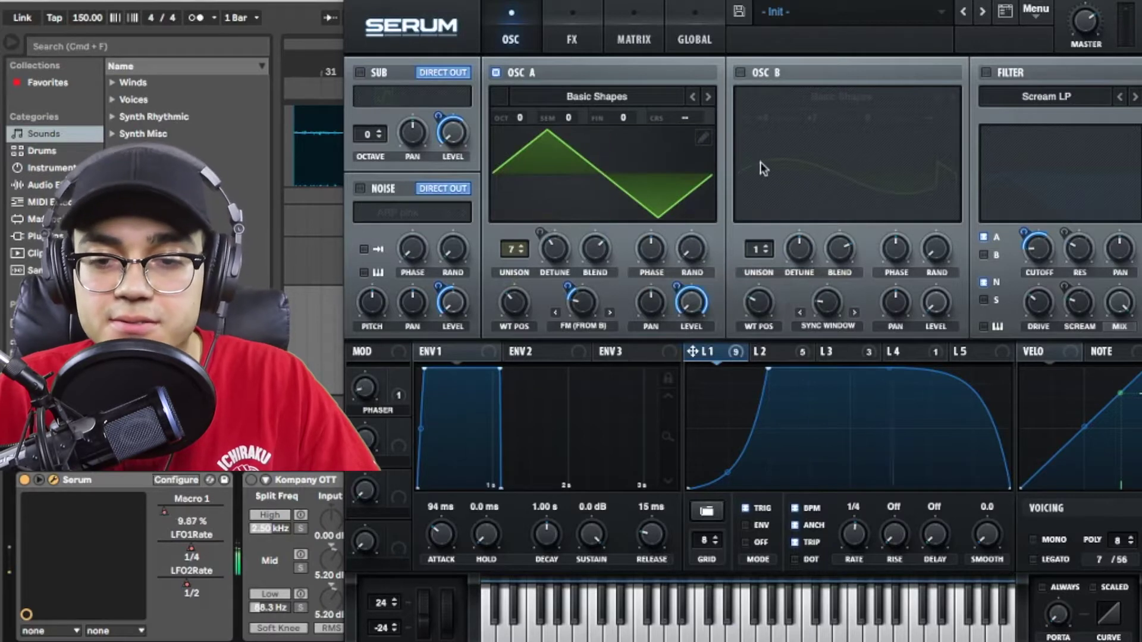
Turn on oscillator B, keeping the Basic Shapes wavetable
left_click(740, 73)
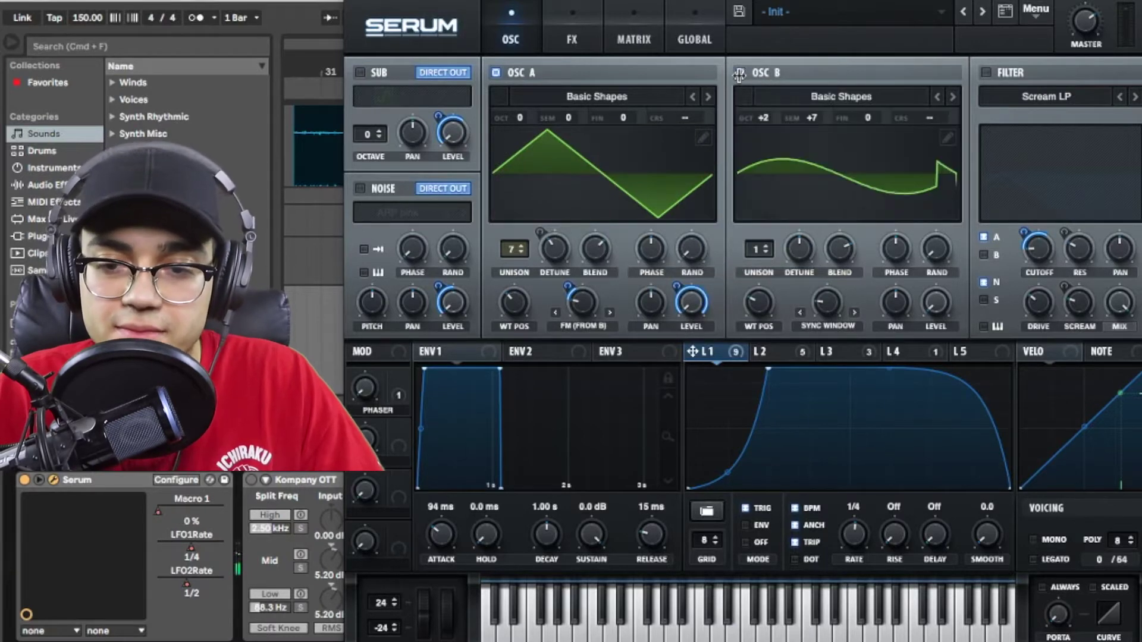
left_click(846, 98)
mouse_move(841, 115)
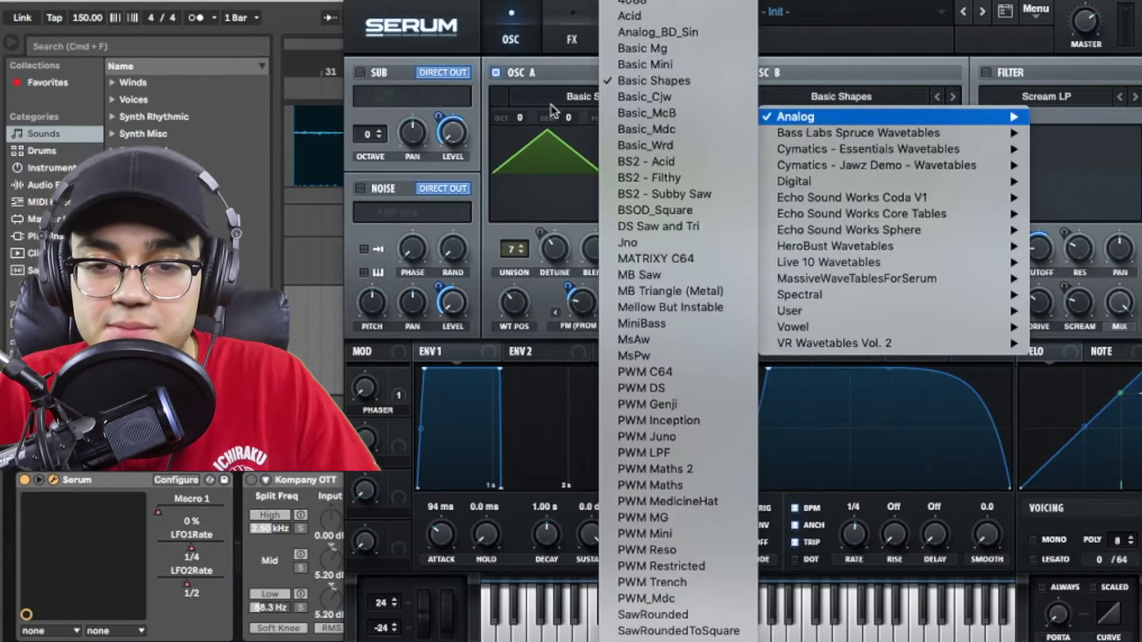
left_click(846, 3)
left_click(846, 3)
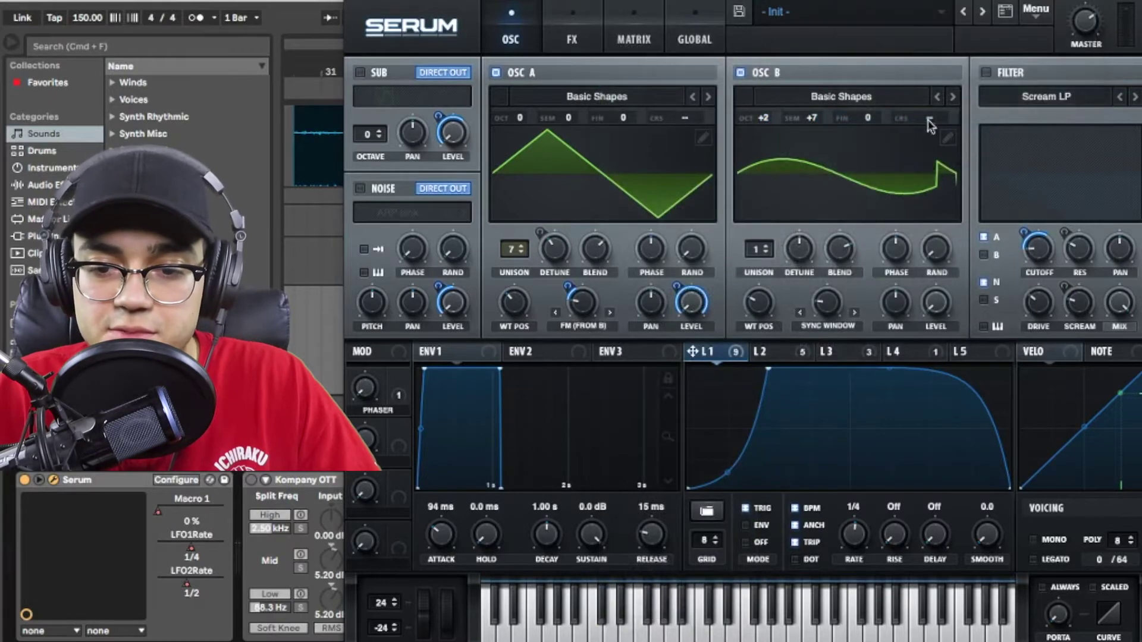
Check the FM knob's modulators and switch on the ARP pink noise oscillator
mouse_move(766, 307)
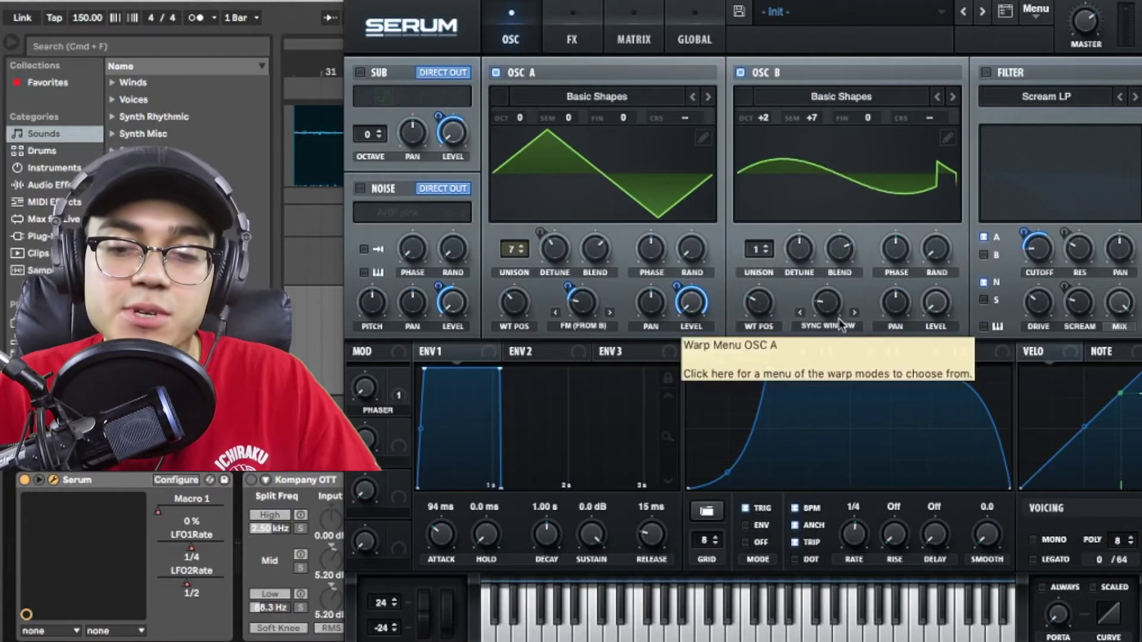
mouse_move(838, 310)
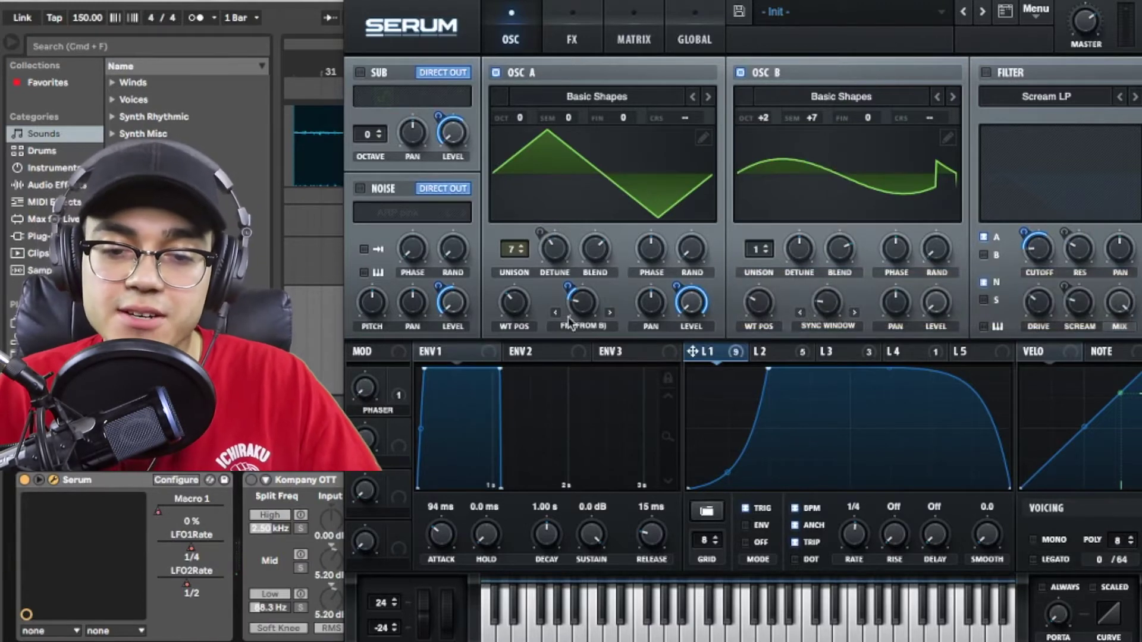
right_click(582, 301)
left_click(360, 188)
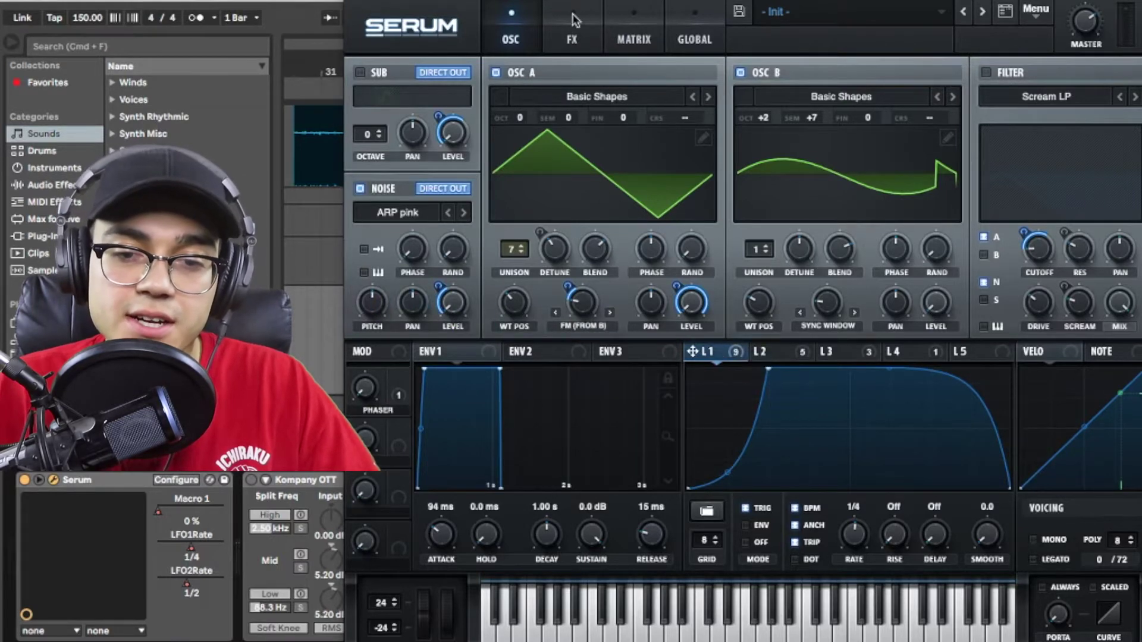
left_click(630, 27)
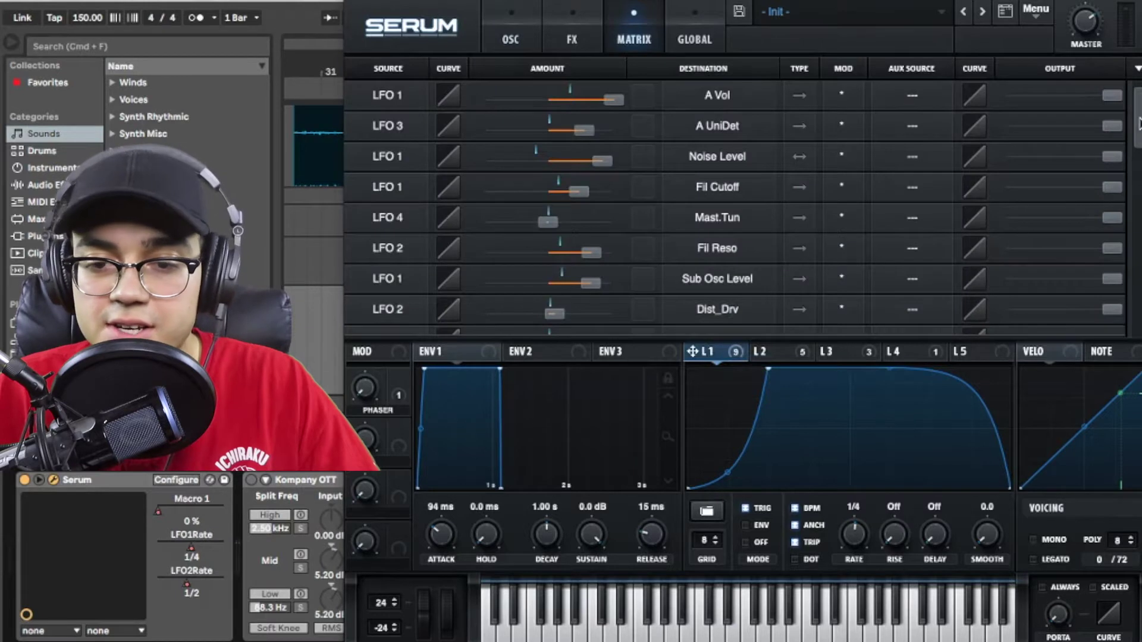
scroll(1139, 123, "down", 1)
scroll(1139, 123, "up", 1)
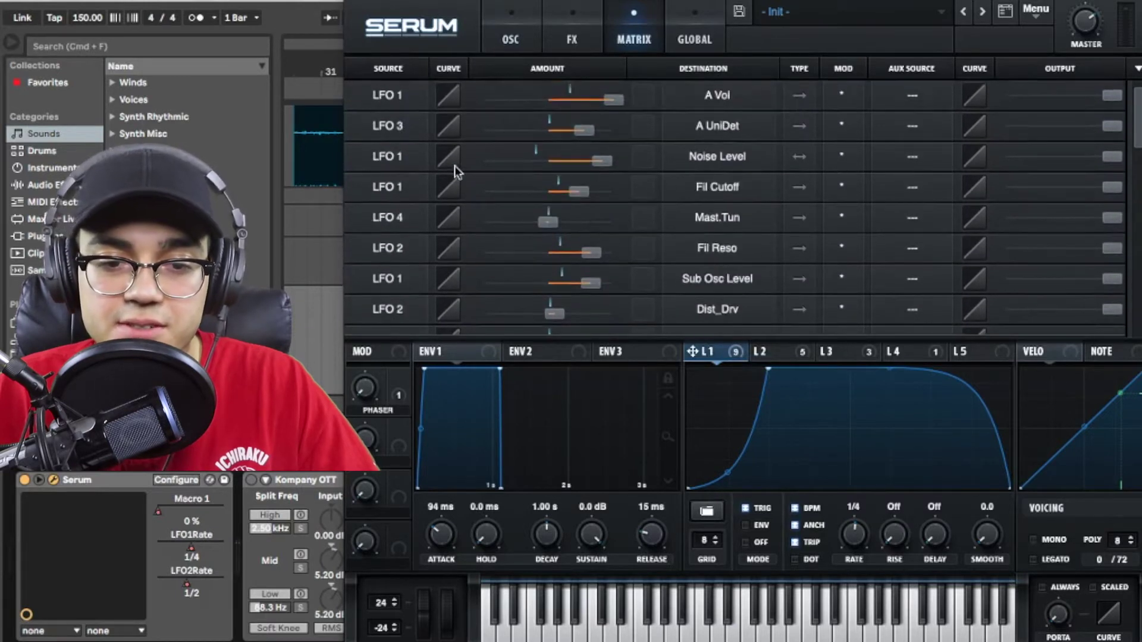
left_click(798, 157)
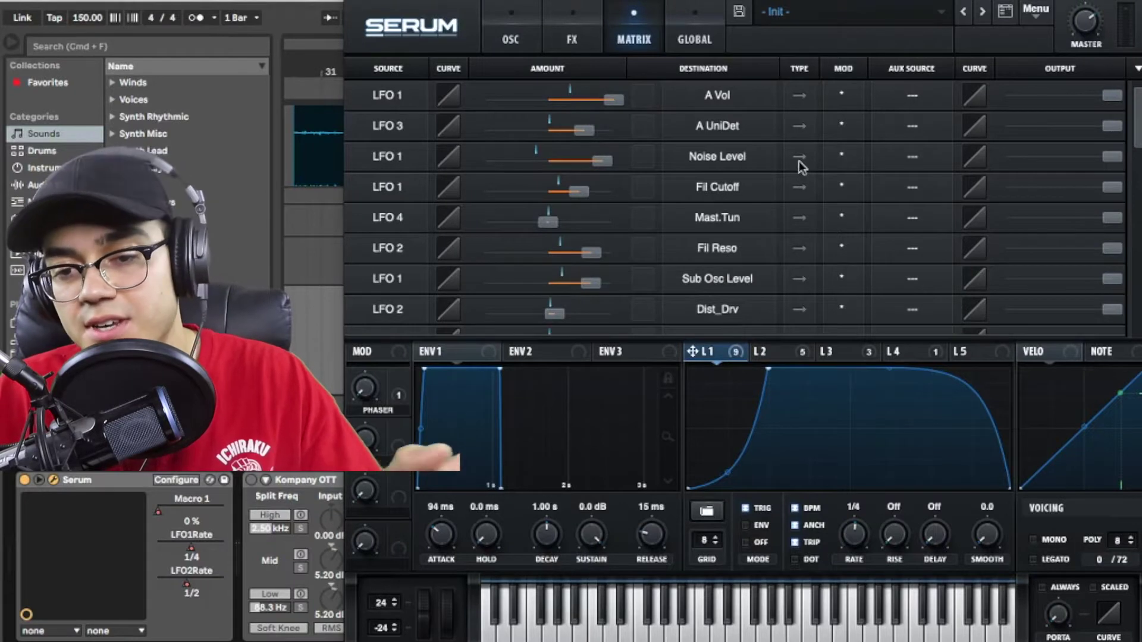
left_click(799, 159)
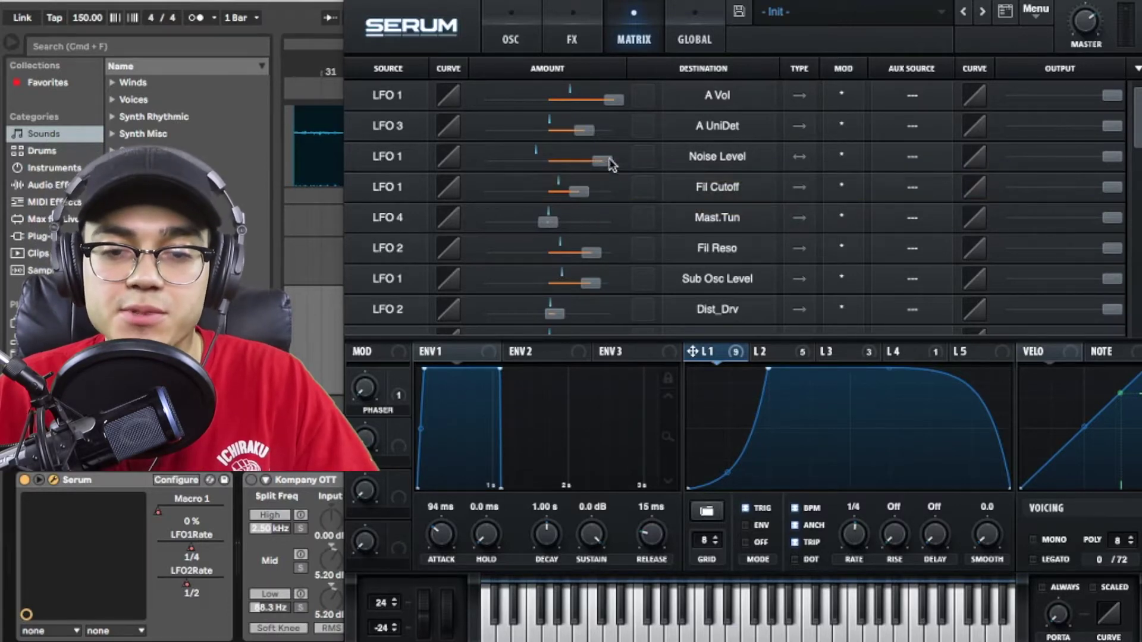
left_click(512, 30)
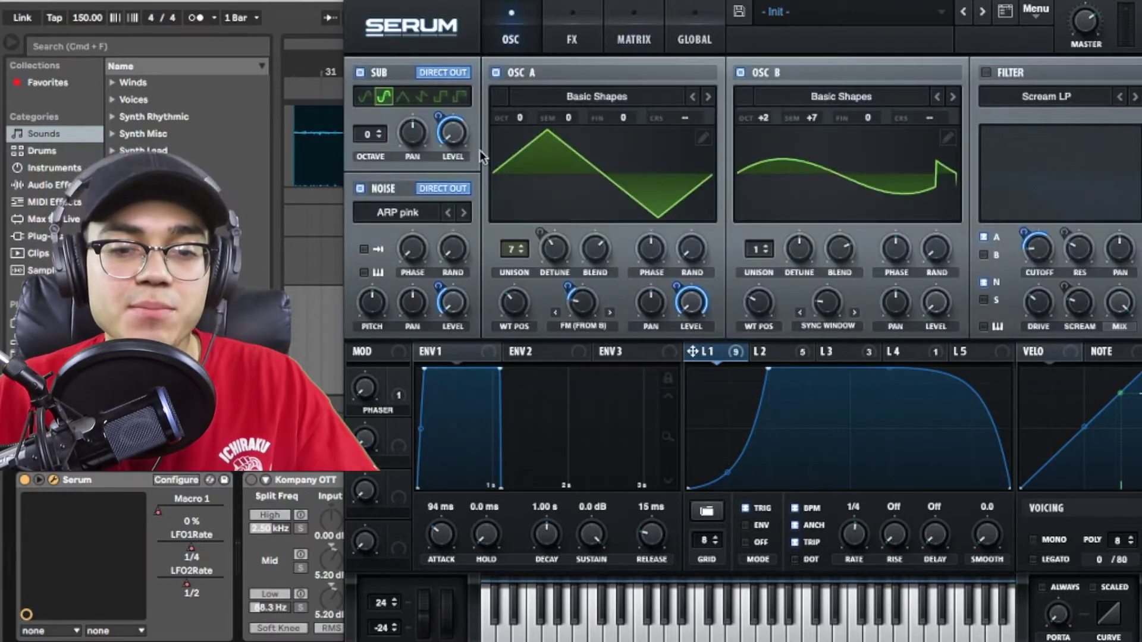
Check the sub level's modulators, enable the Scream LP filter and show LFO 2 at 1/2 rate
right_click(445, 116)
left_click(483, 114)
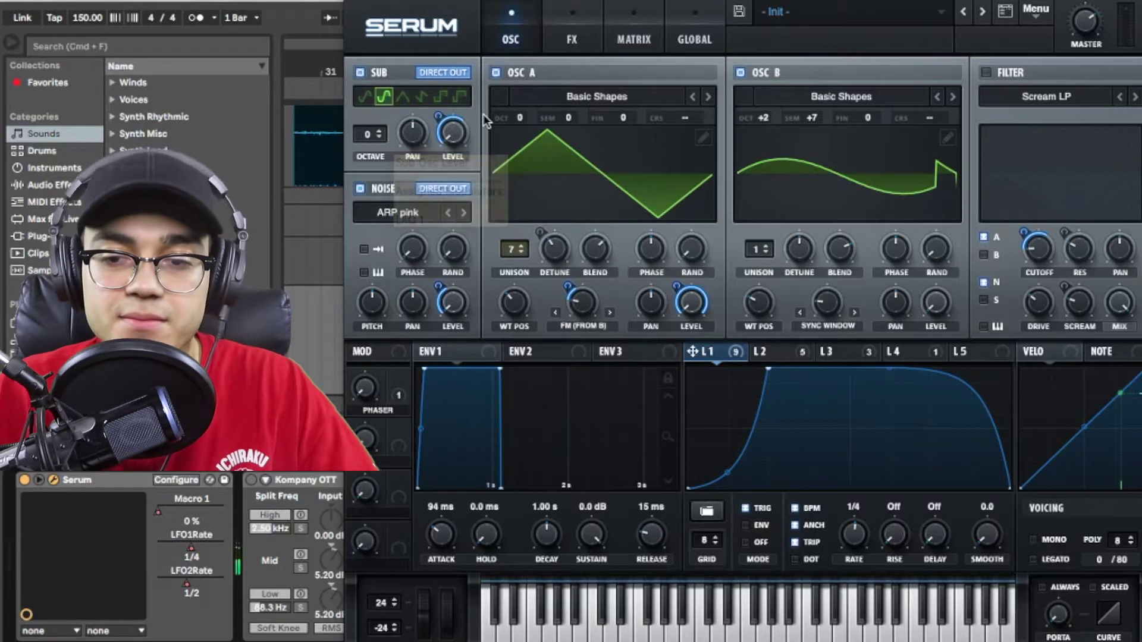
mouse_move(697, 116)
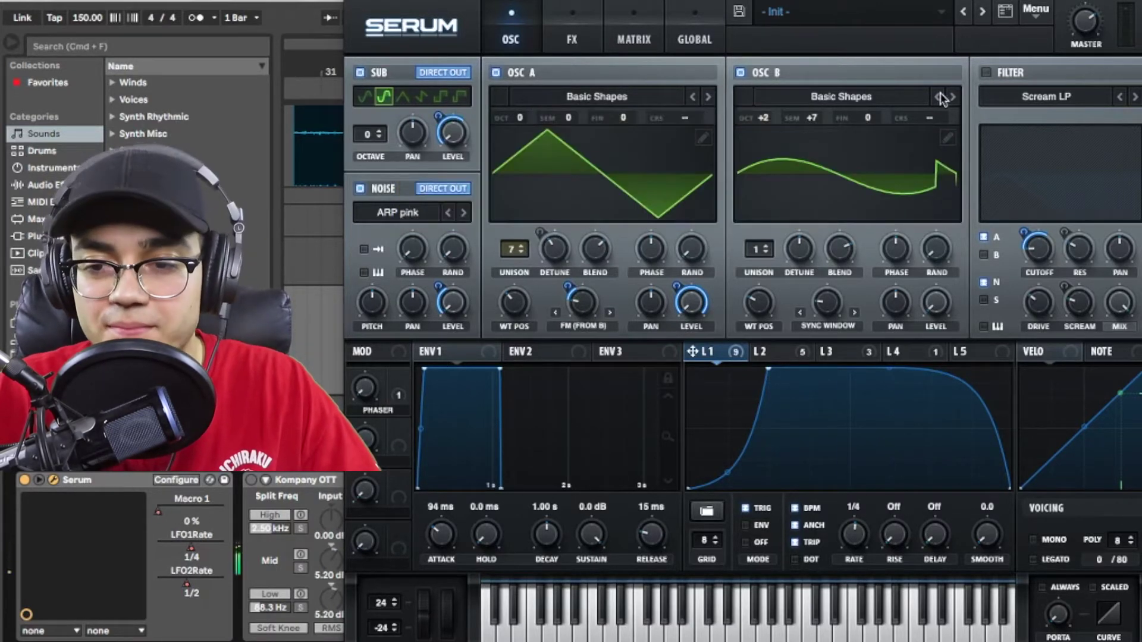
left_click(985, 72)
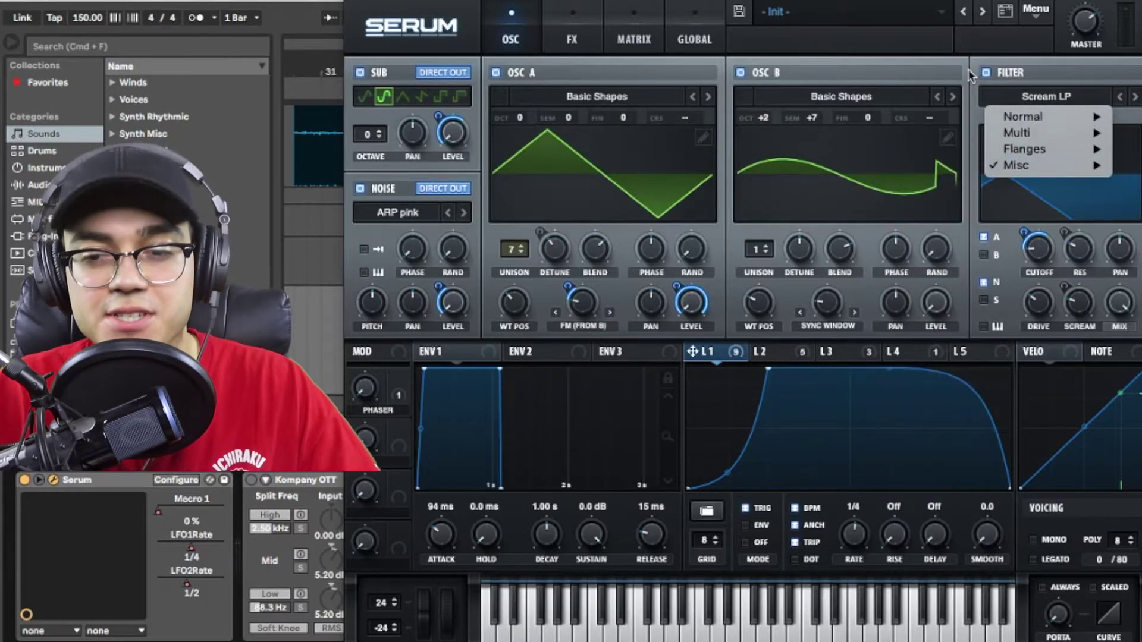
left_click(968, 69)
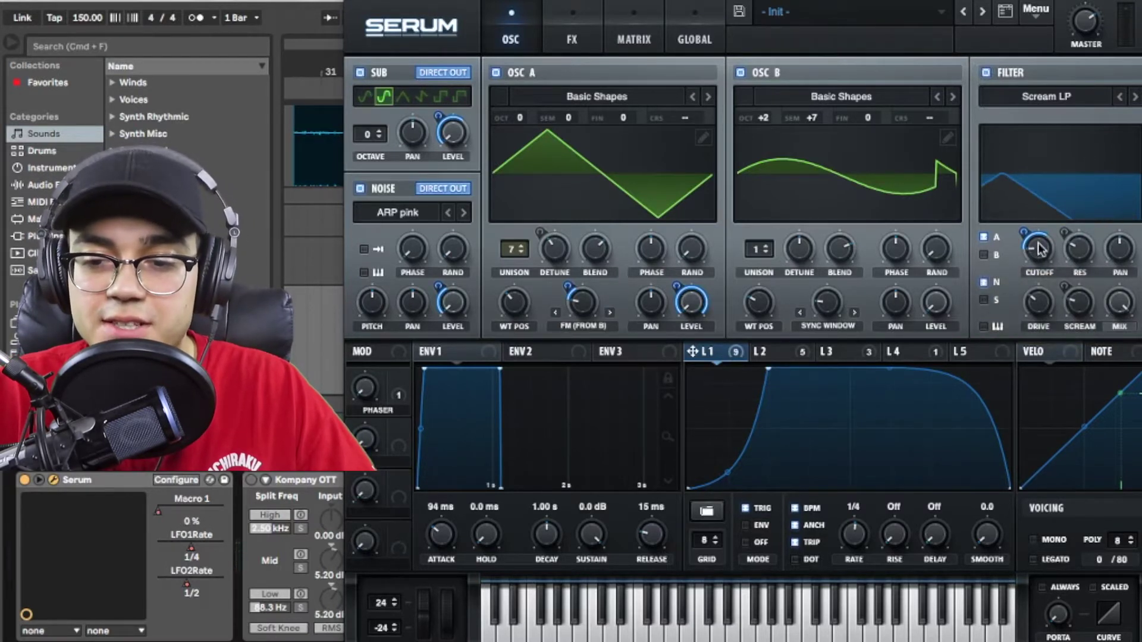
left_click(784, 353)
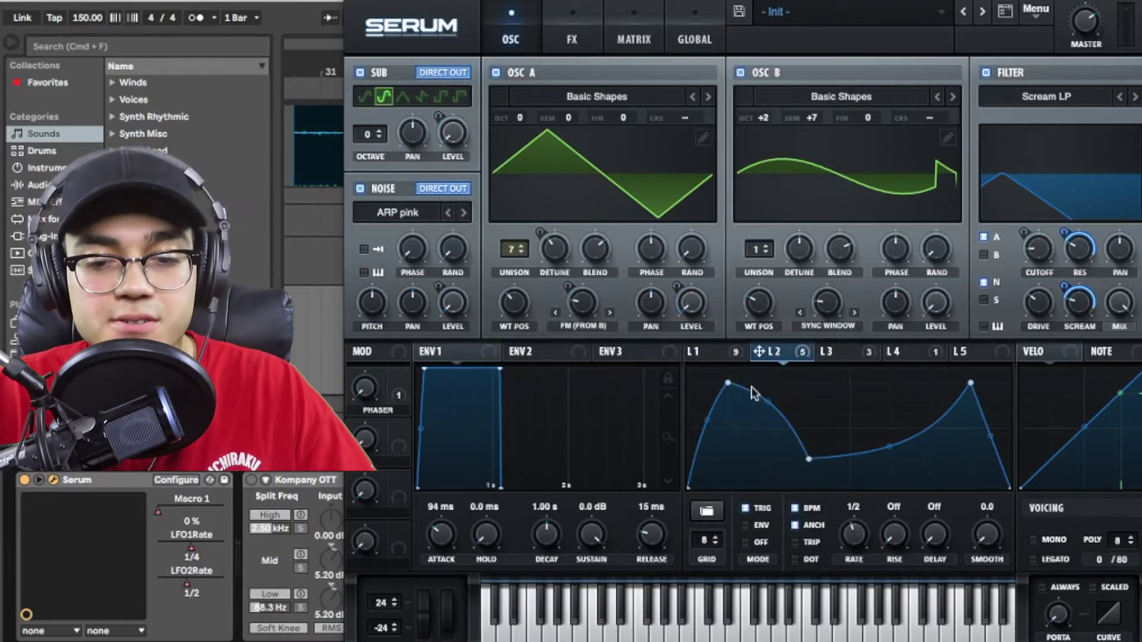
Compare LFO 1 and LFO 2, and confirm LFO 2 modulates the filter resonance
left_click(736, 357)
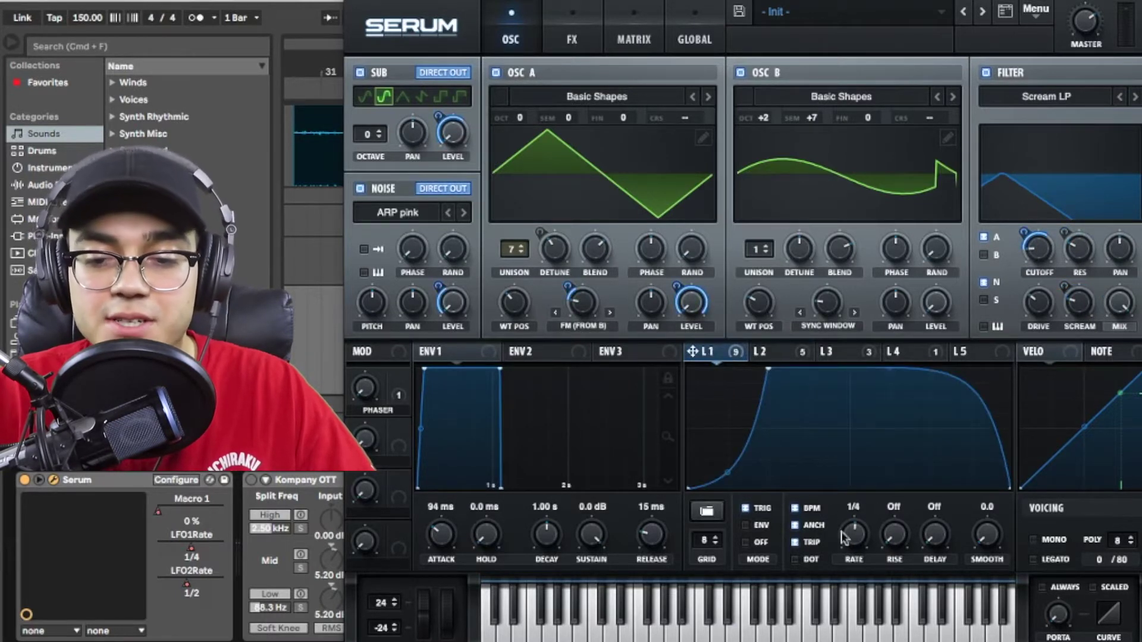
left_click(799, 359)
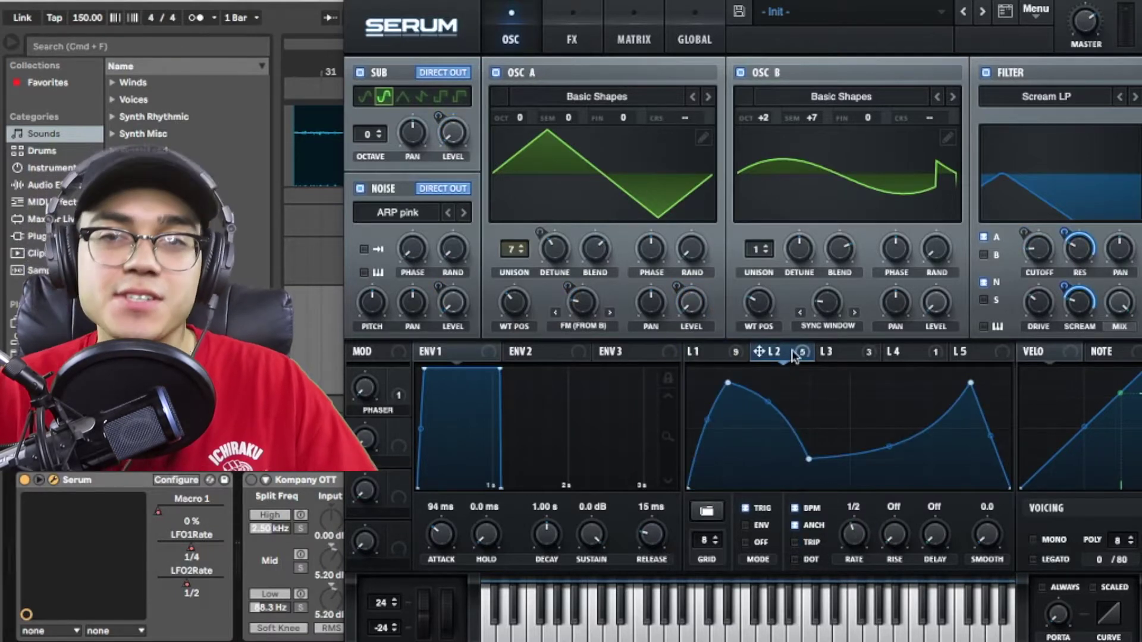
mouse_move(797, 352)
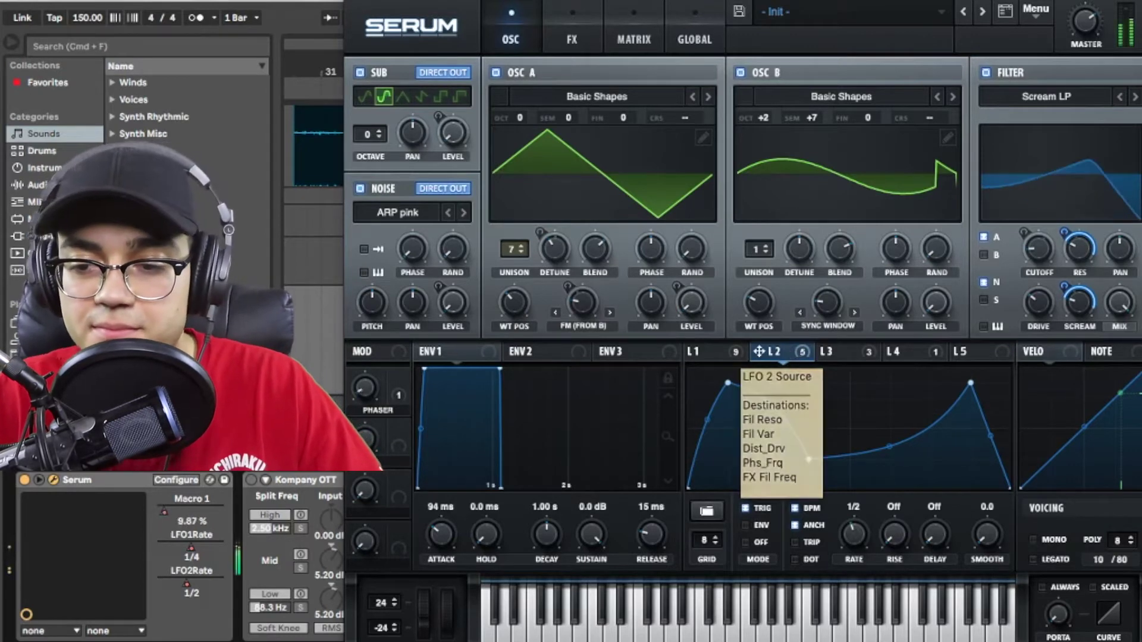
right_click(1084, 253)
left_click(1083, 301)
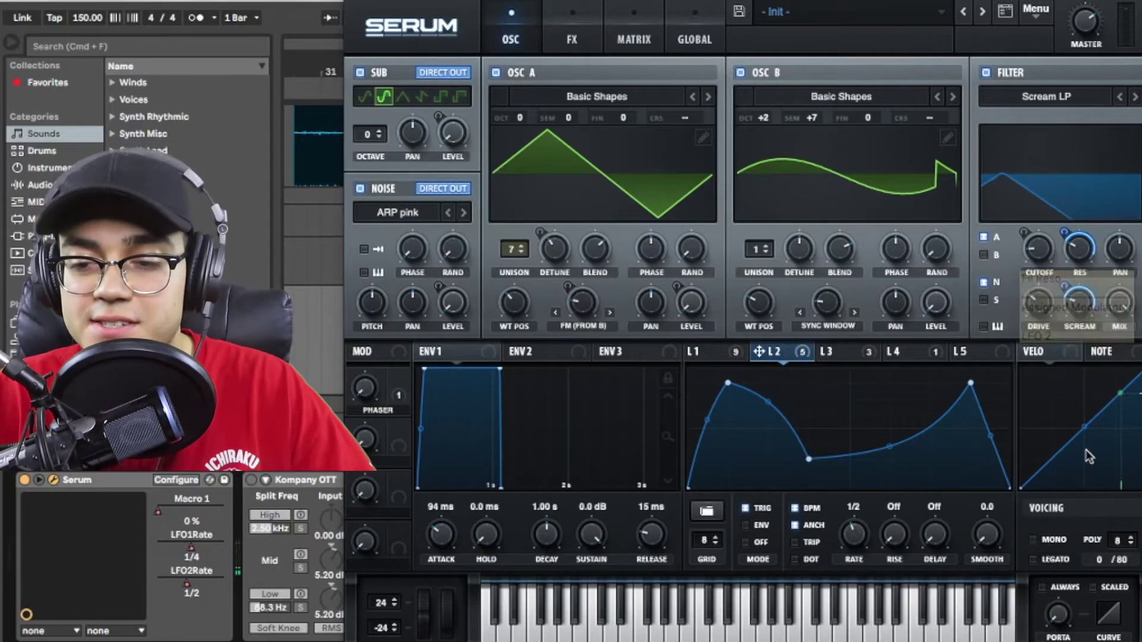
mouse_move(1079, 306)
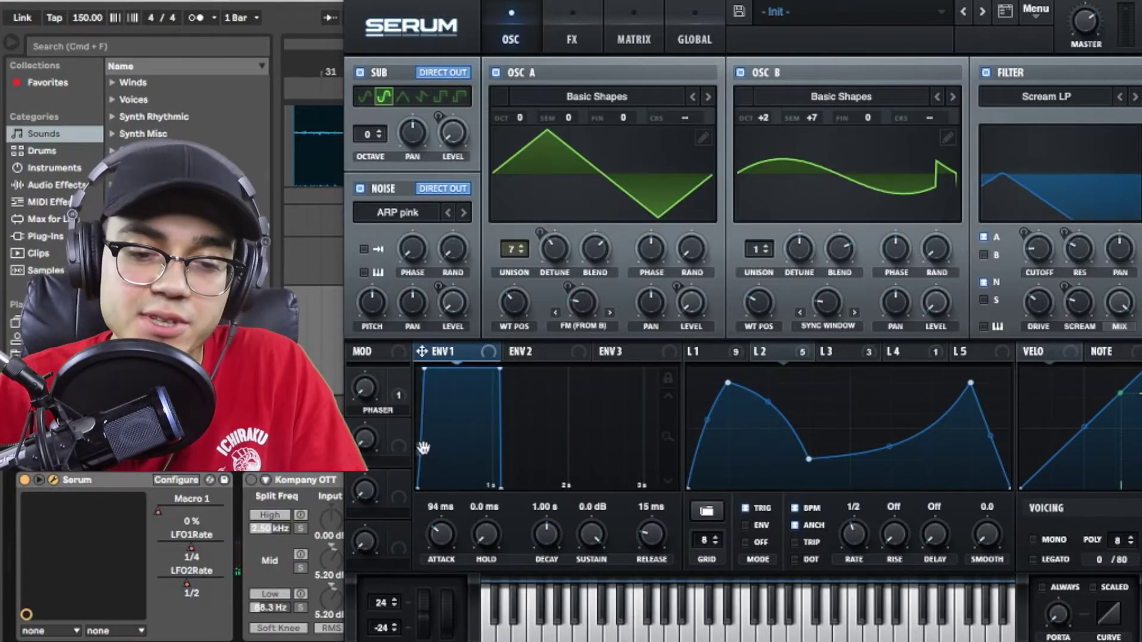
Bring up the FX rack and review the LFO 3 and LFO 1 shapes
left_click(572, 39)
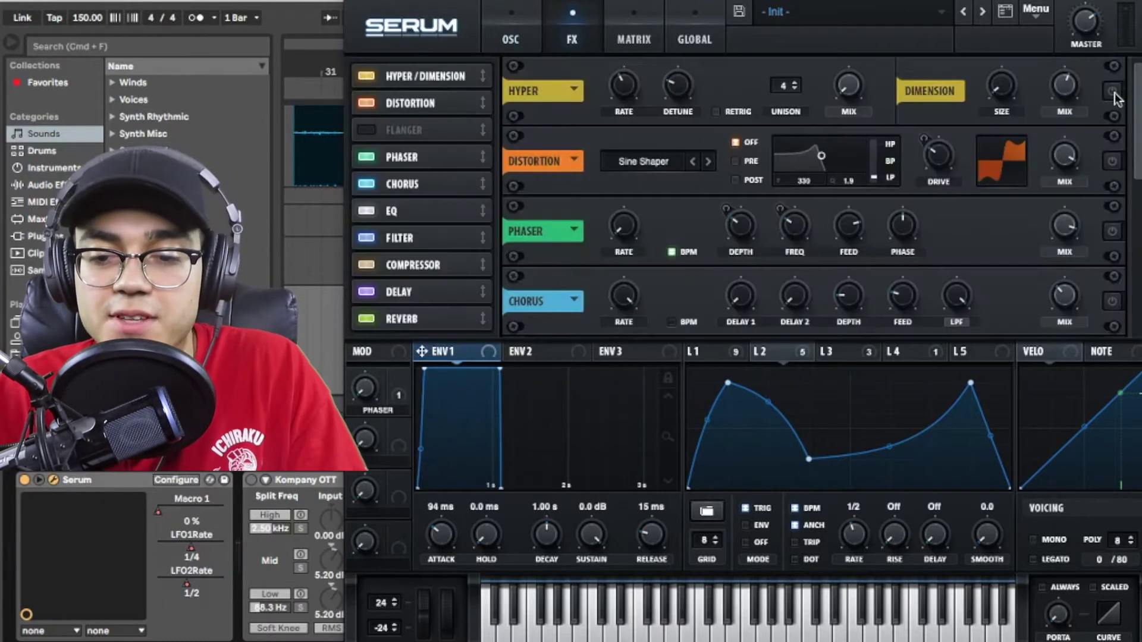
left_click(838, 351)
left_click(708, 352)
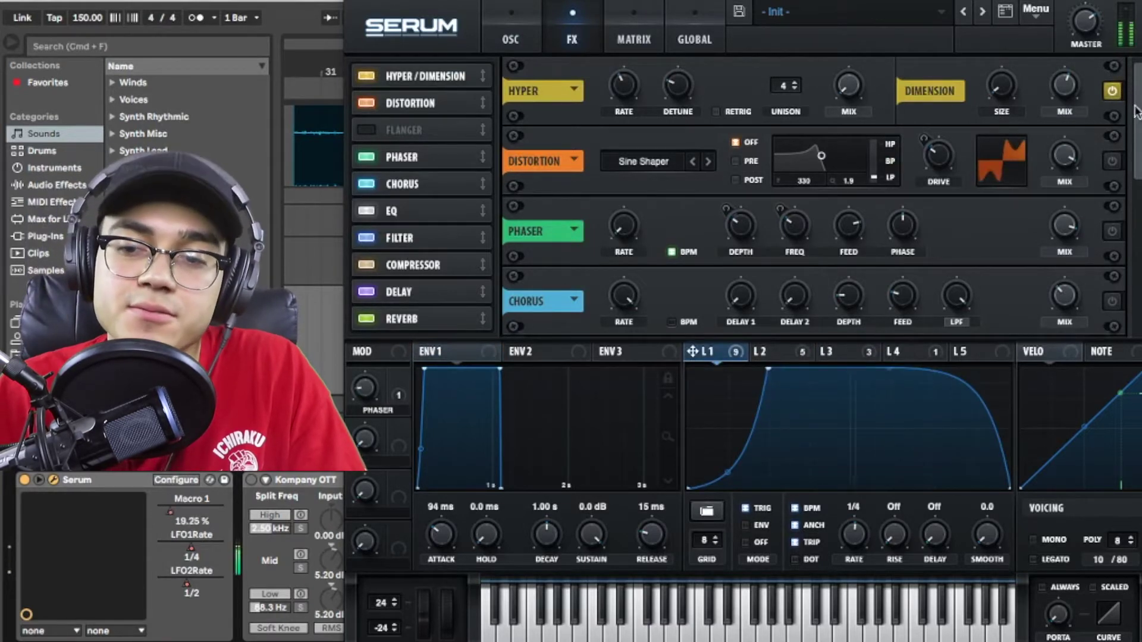
scroll(1136, 164, "down", 1)
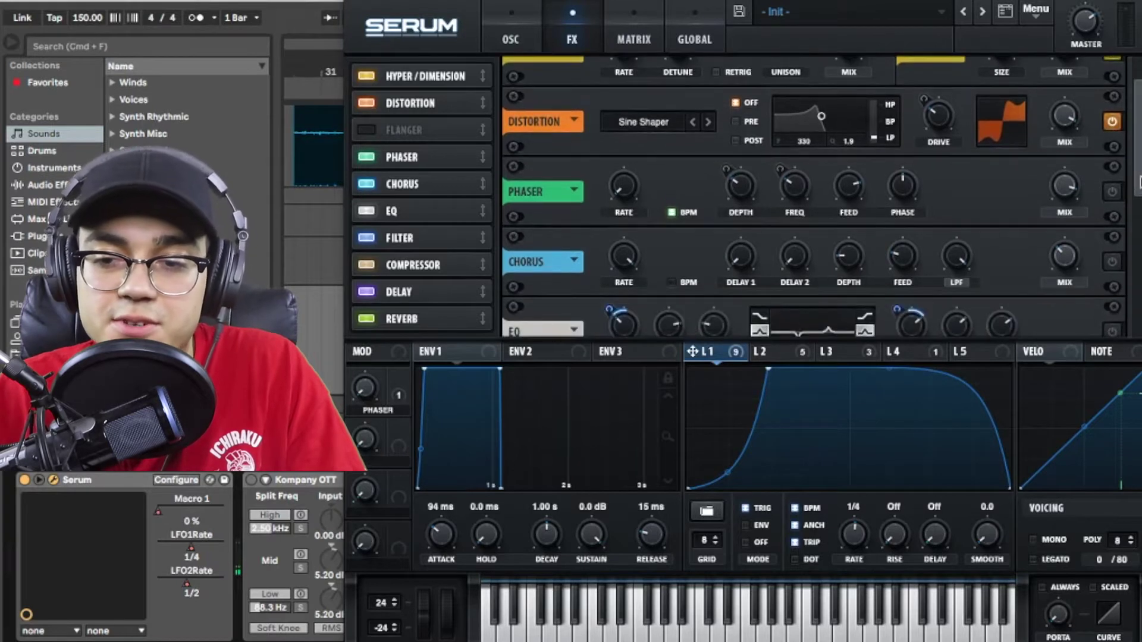
scroll(1137, 154, "up", 1)
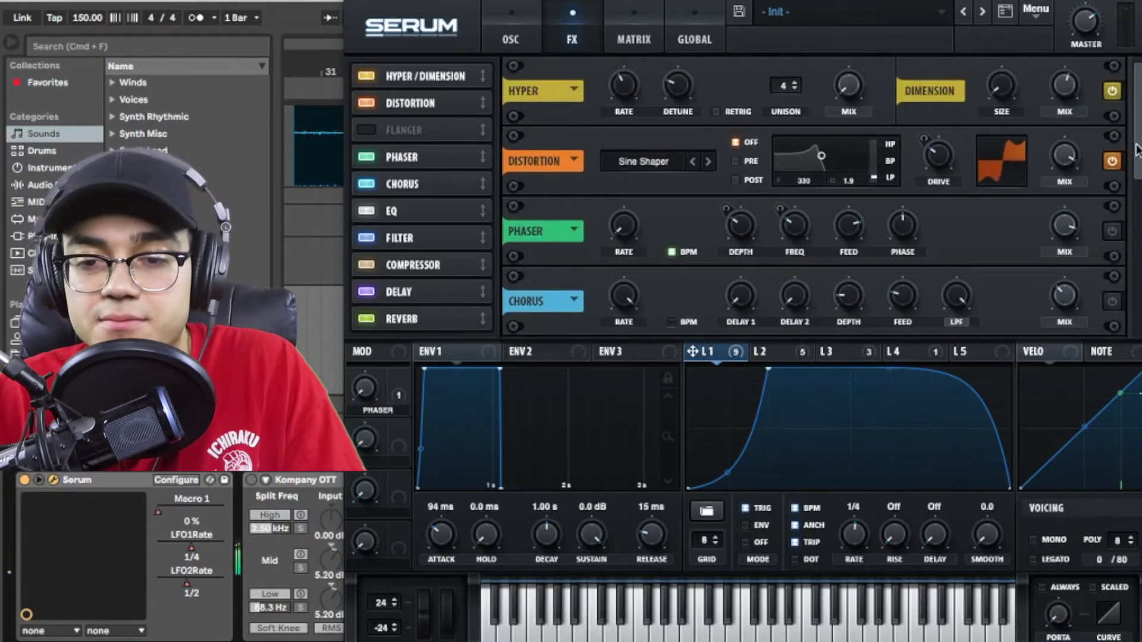
Route LFO 2 to the Distortion drive and switch on Chorus
left_click(773, 353)
left_click_drag(926, 140, 930, 146)
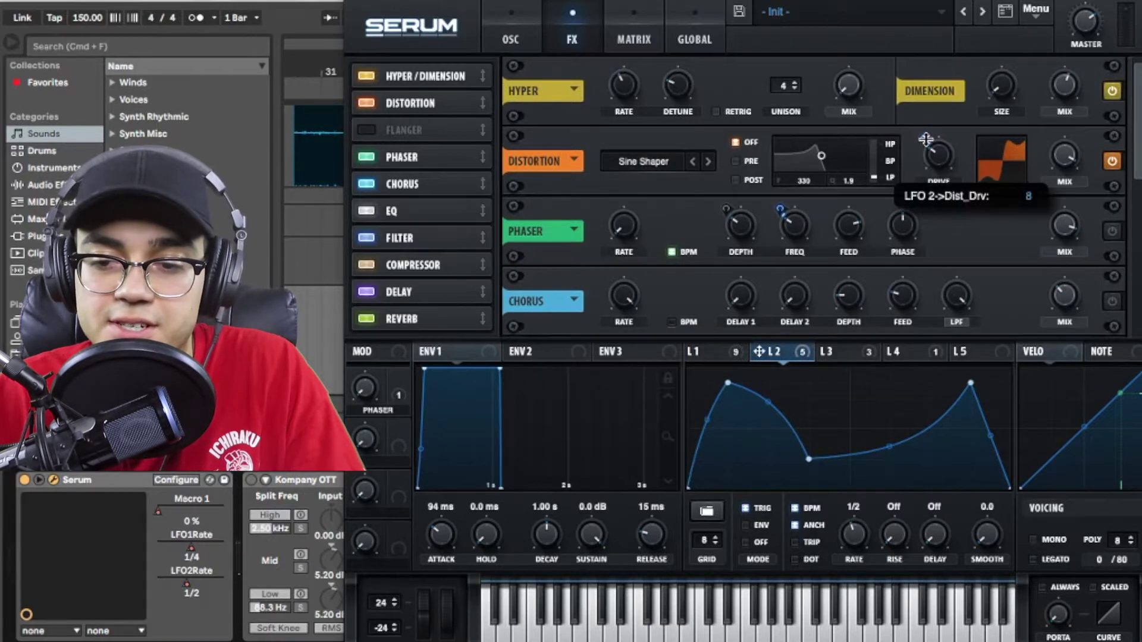
scroll(1118, 178, "down", 2)
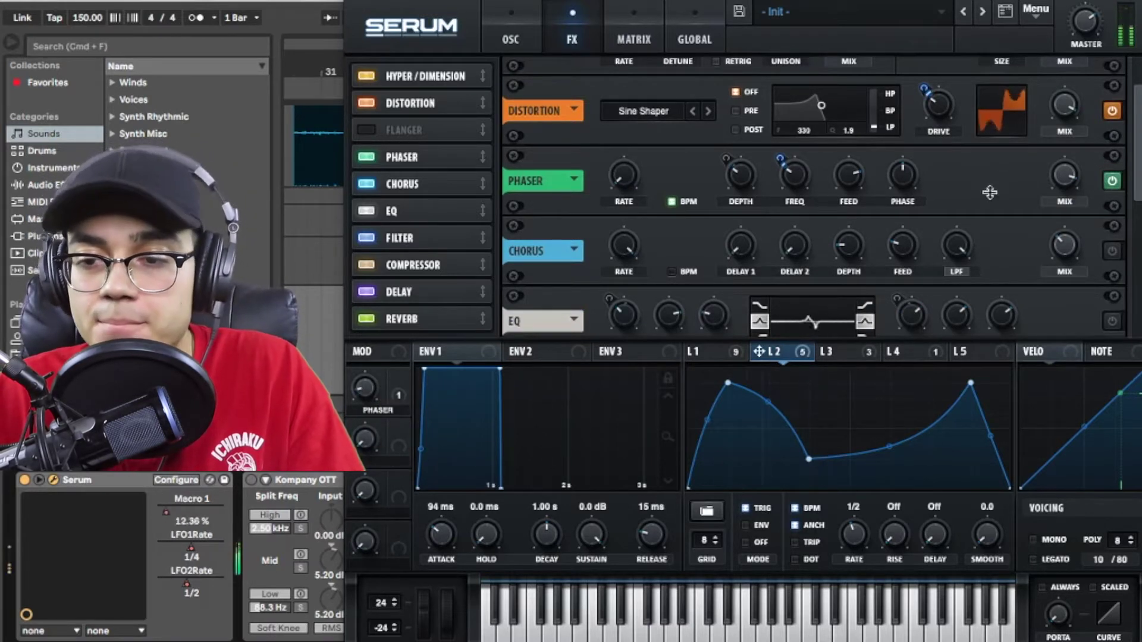
scroll(1136, 206, "down", 3)
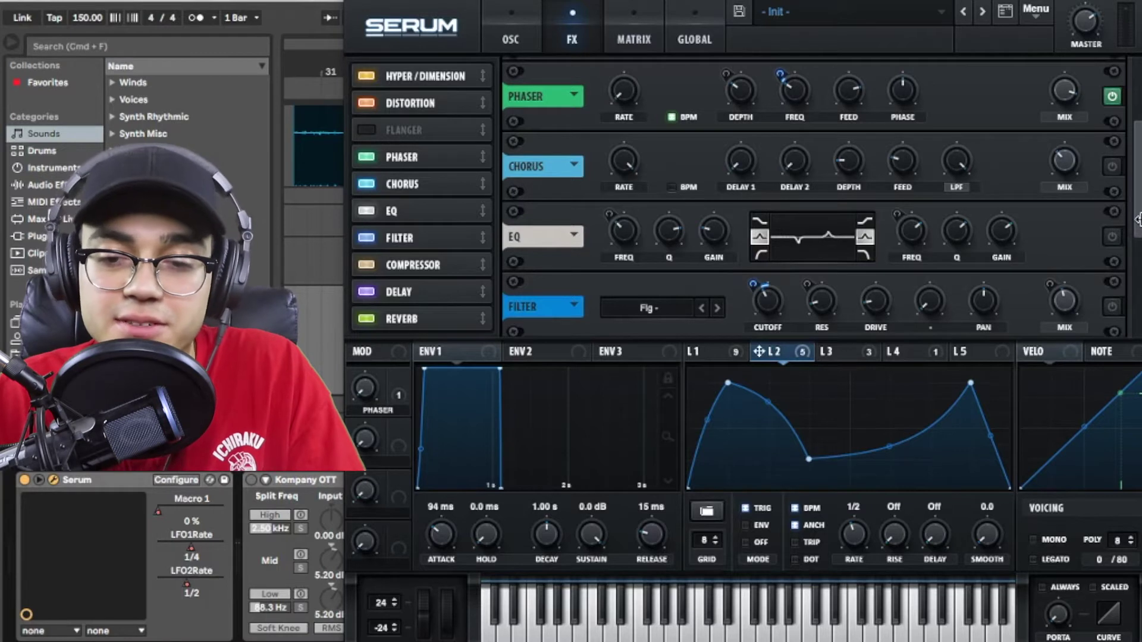
left_click(1111, 167)
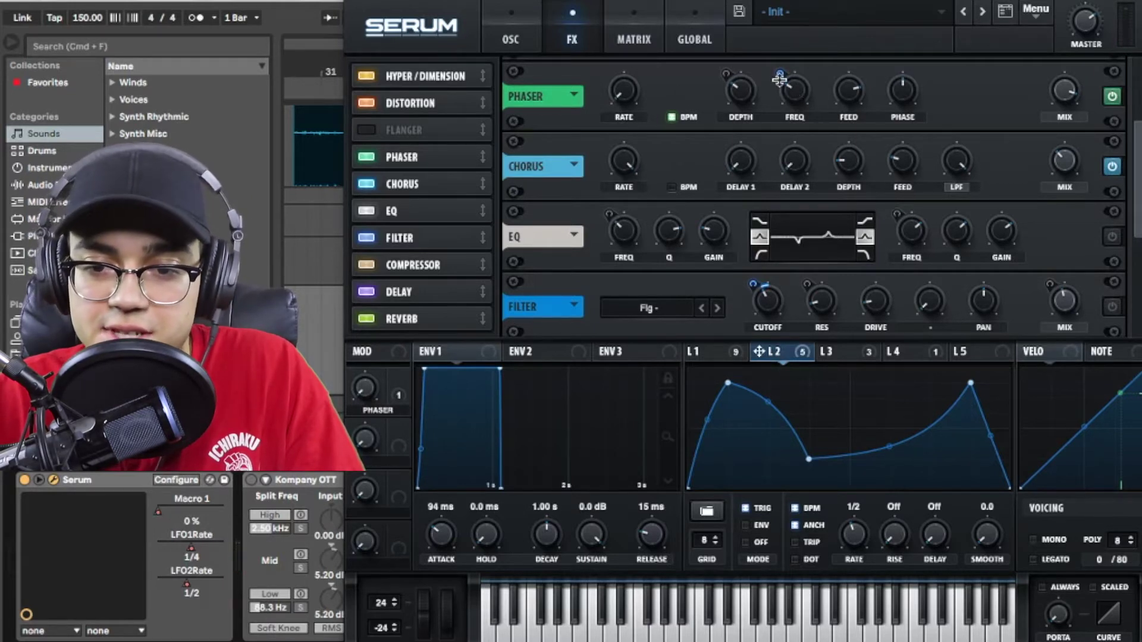
Route LFO 2 to the Phaser frequency and view LFO 1's 1/4-rate curve
left_click_drag(779, 79, 780, 80)
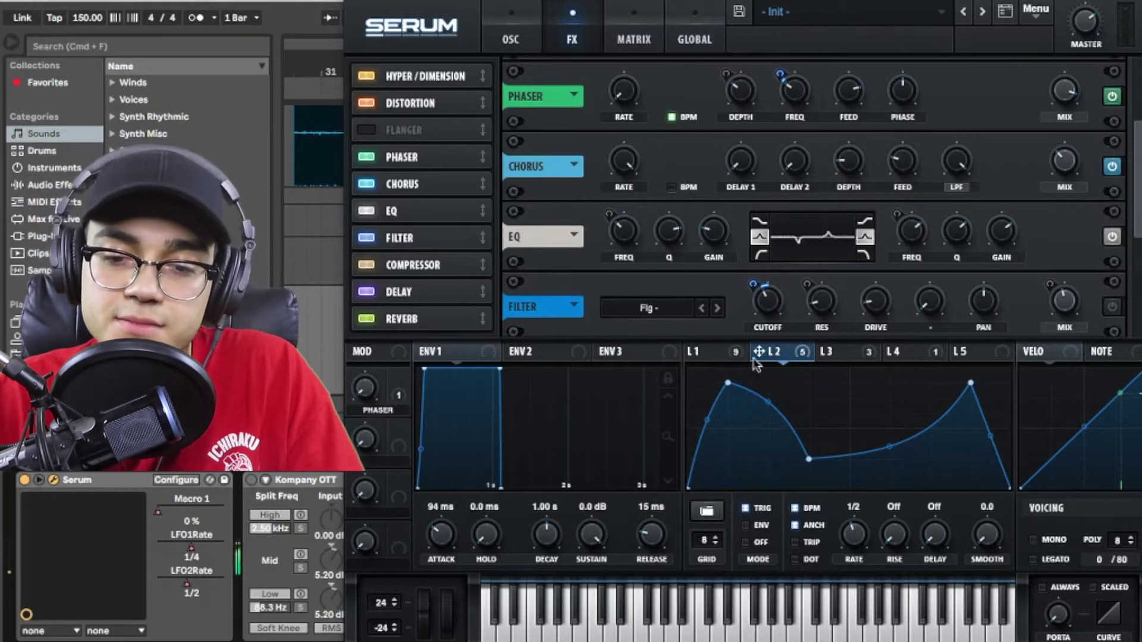
left_click(734, 357)
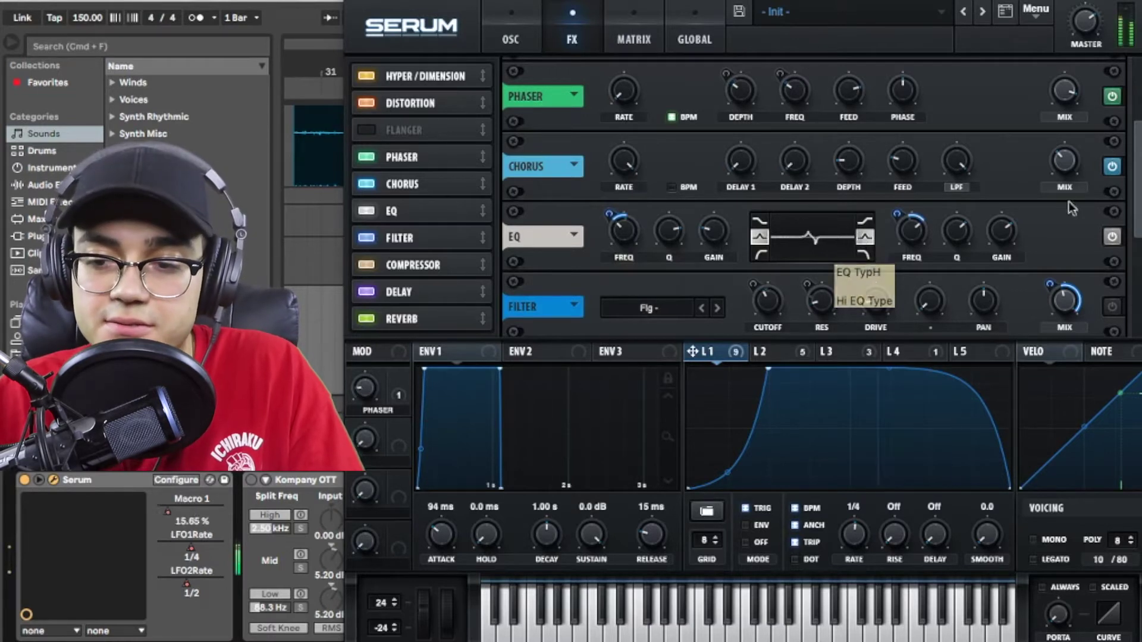
Keep the FX filter on Flg - and route LFO 2 to its cutoff
scroll(898, 242, "down", 3)
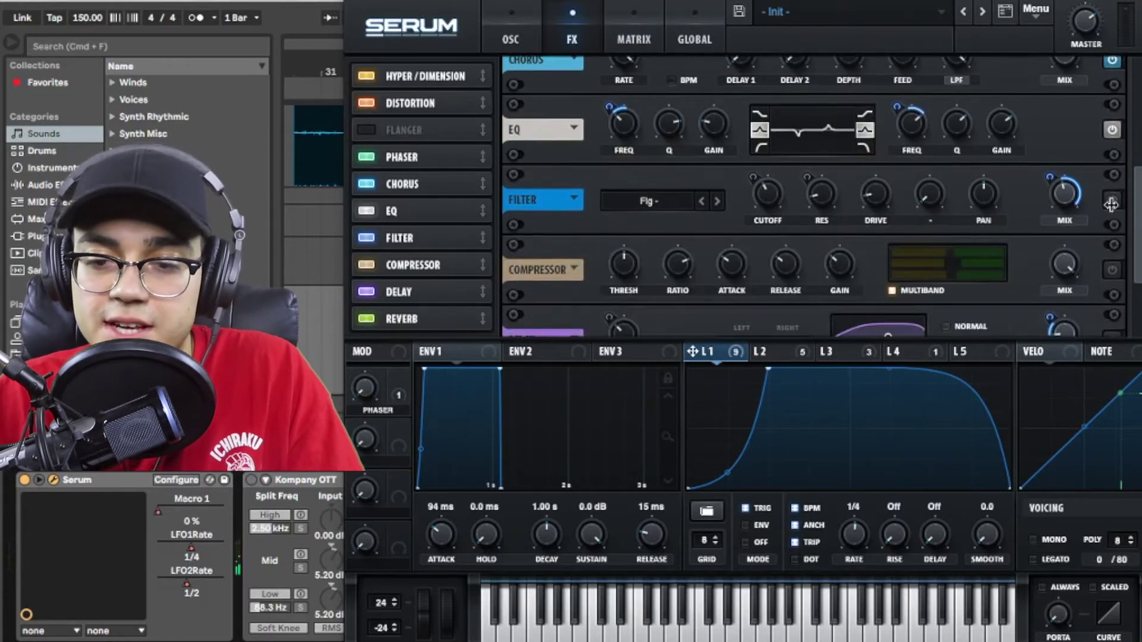
left_click(1107, 199)
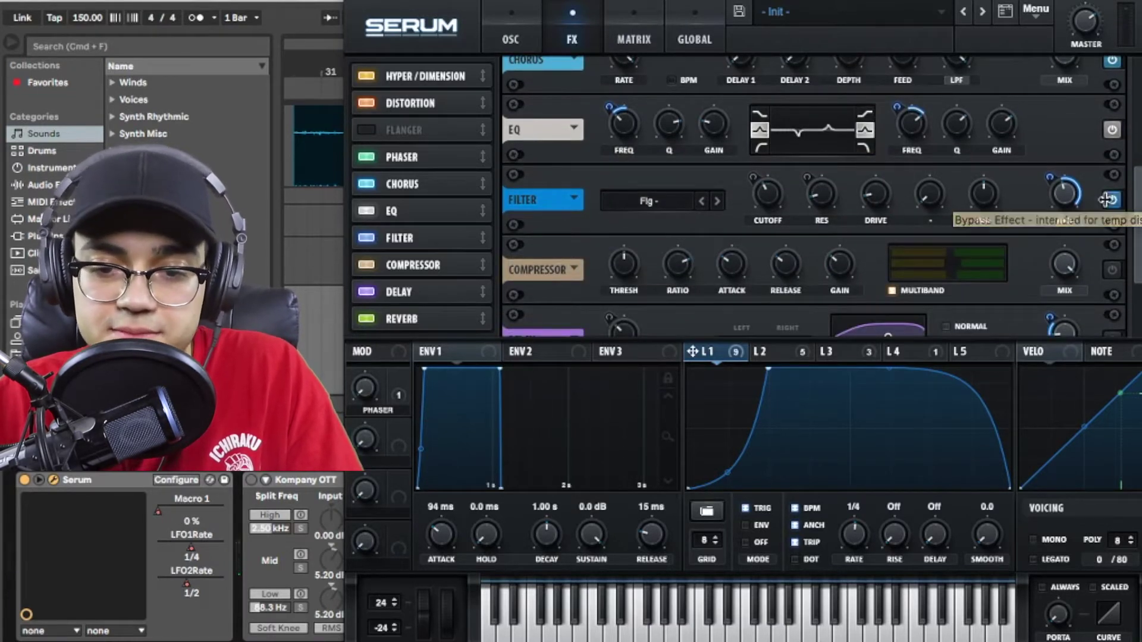
left_click(653, 203)
mouse_move(672, 256)
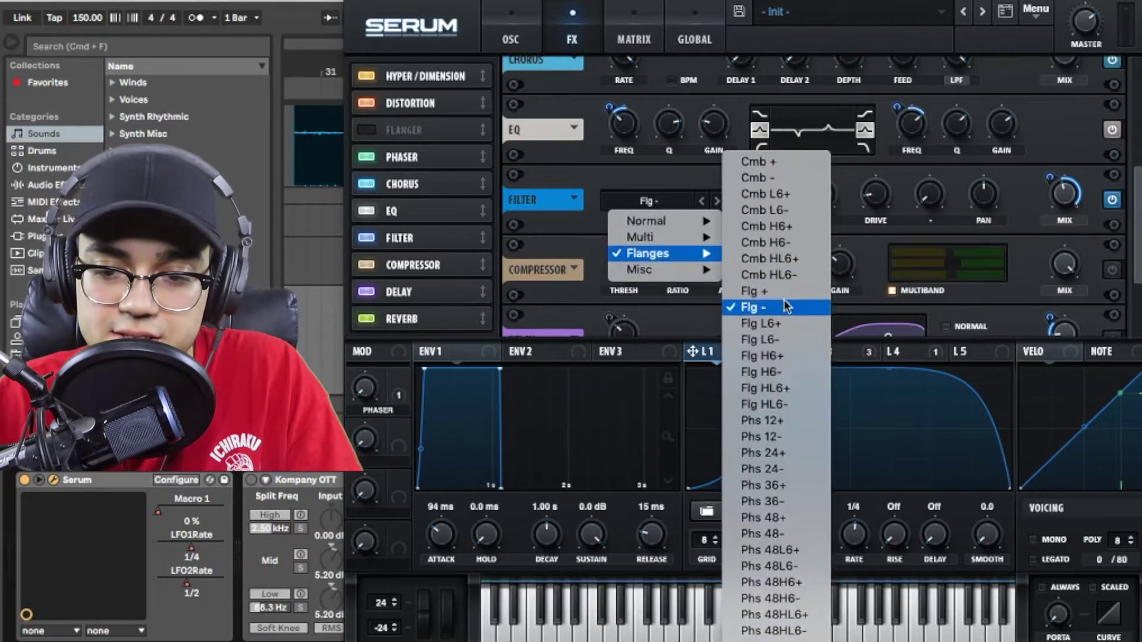
left_click(885, 210)
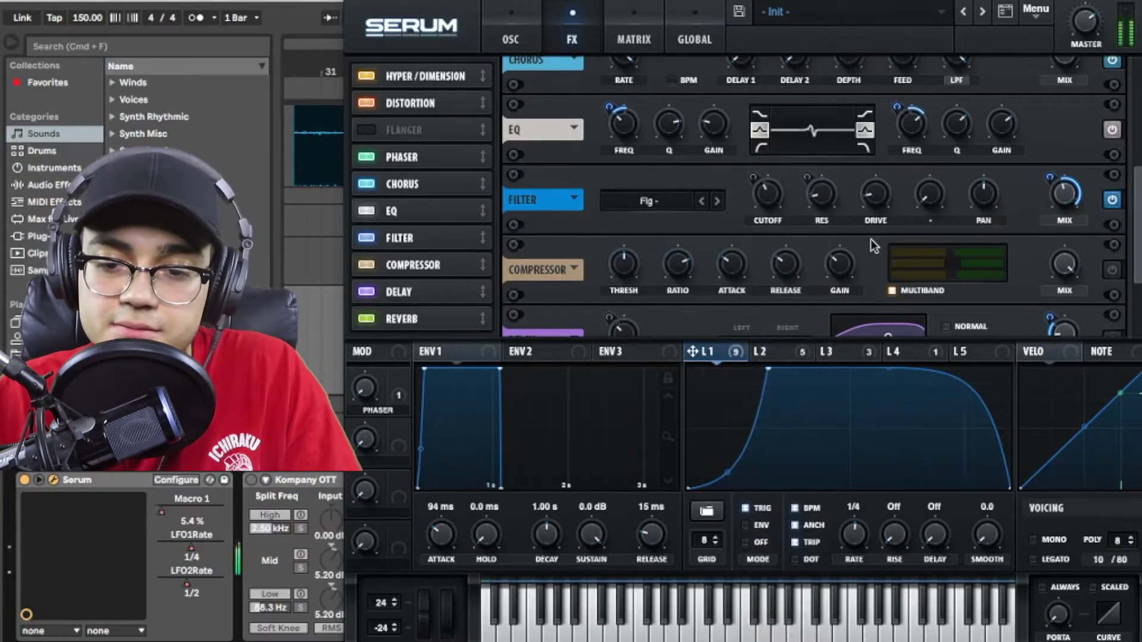
left_click(800, 355)
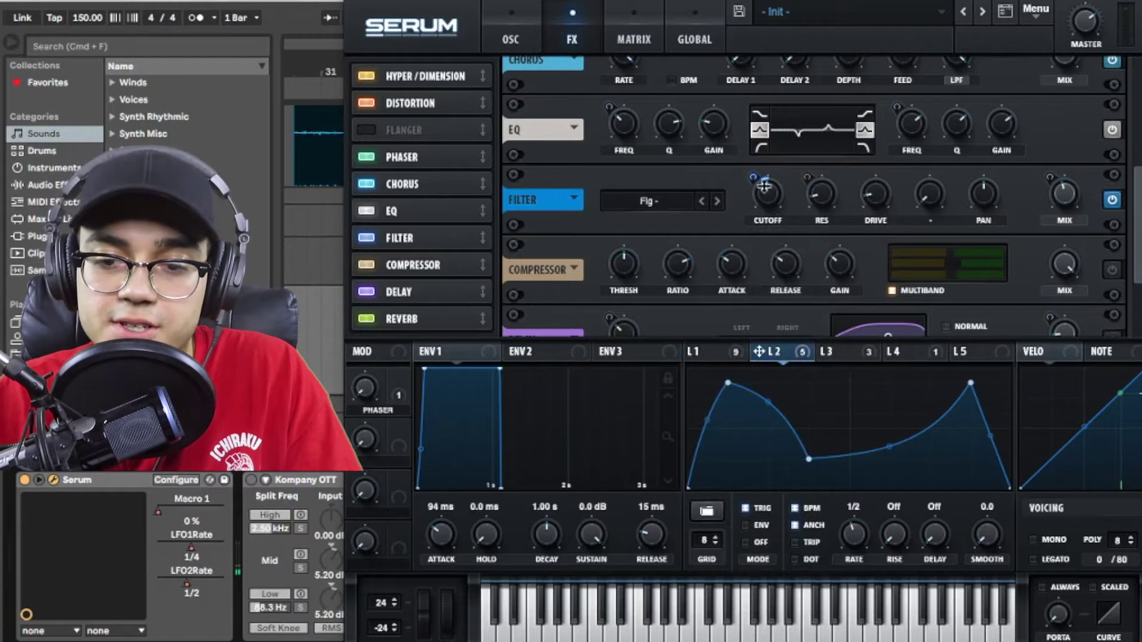
left_click_drag(763, 187, 765, 190)
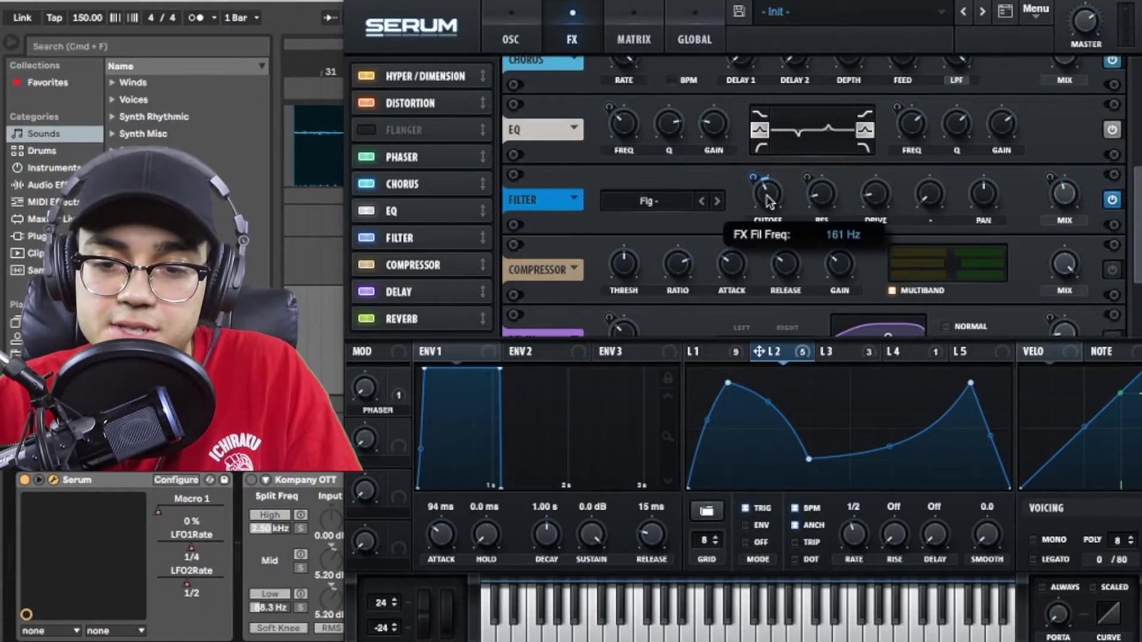
mouse_move(760, 183)
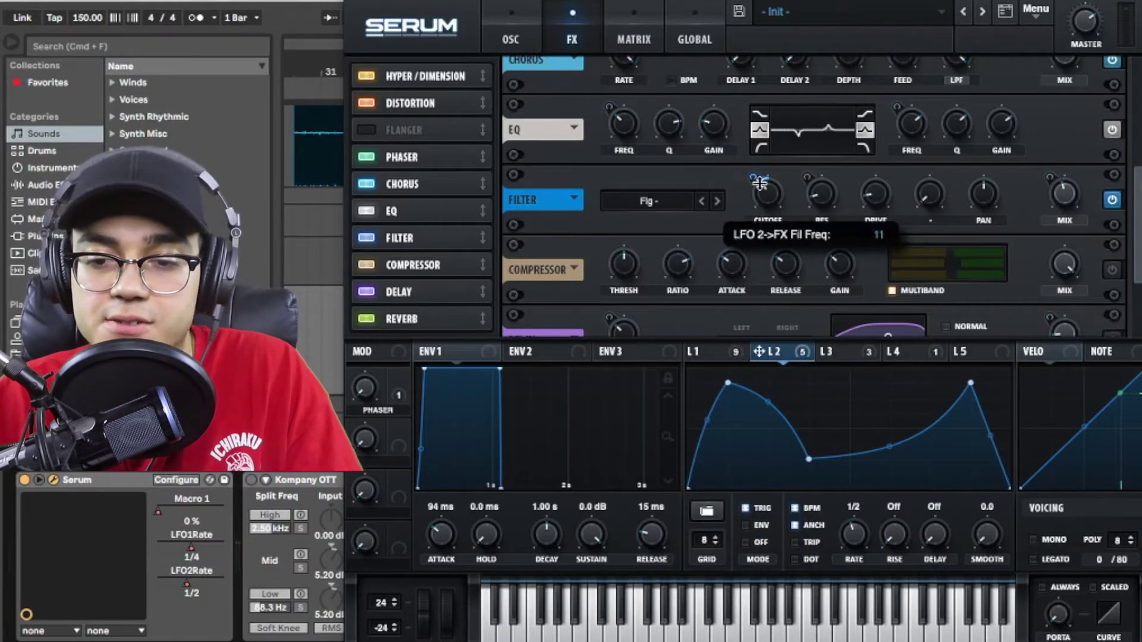
Review LFO 1 and LFO 3, revisit the oscillator page, and switch on the Compressor
left_click(736, 354)
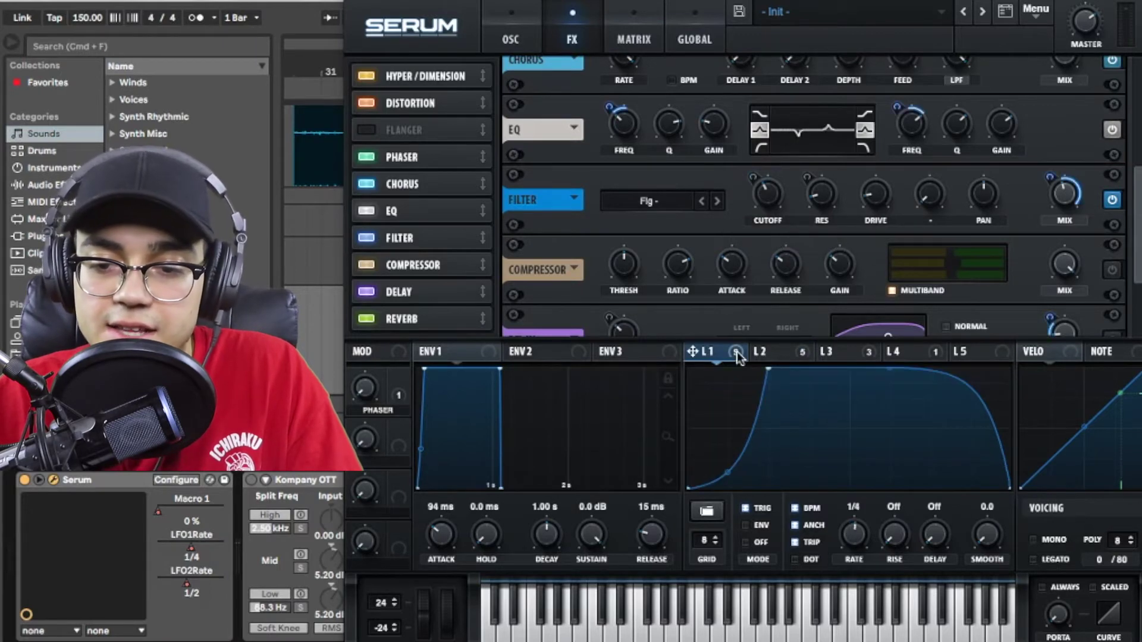
left_click(859, 354)
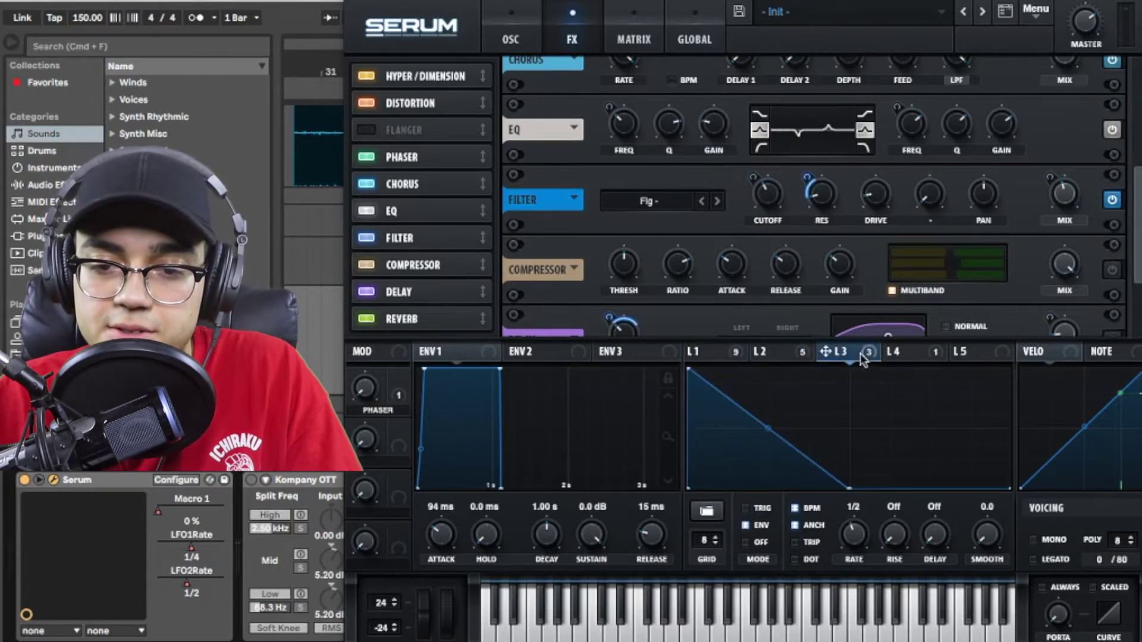
left_click(521, 38)
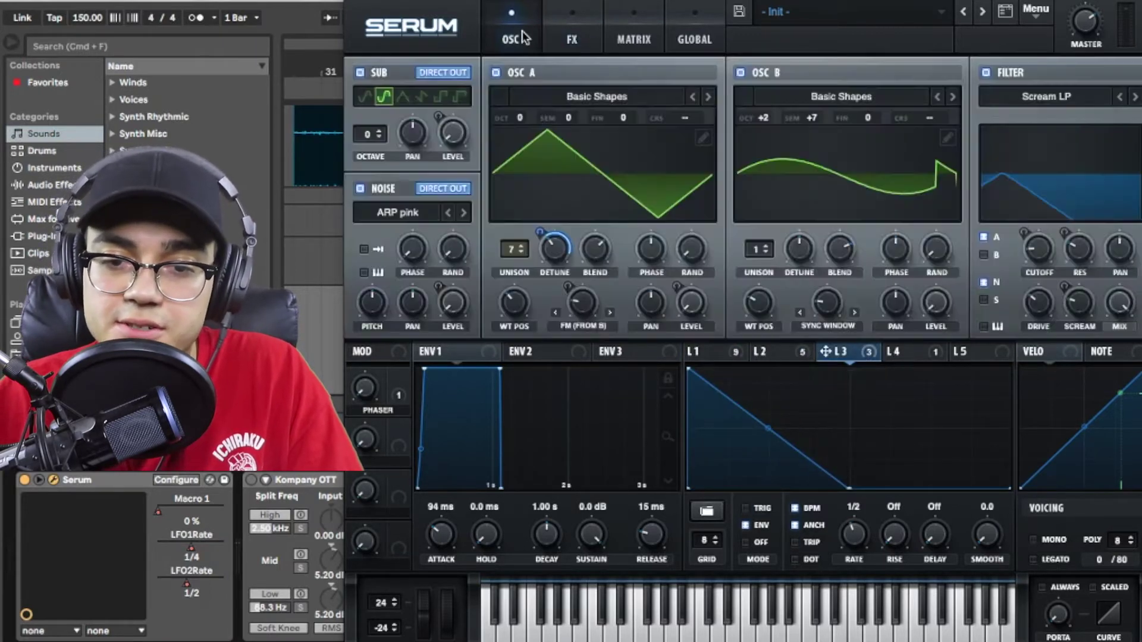
left_click(589, 39)
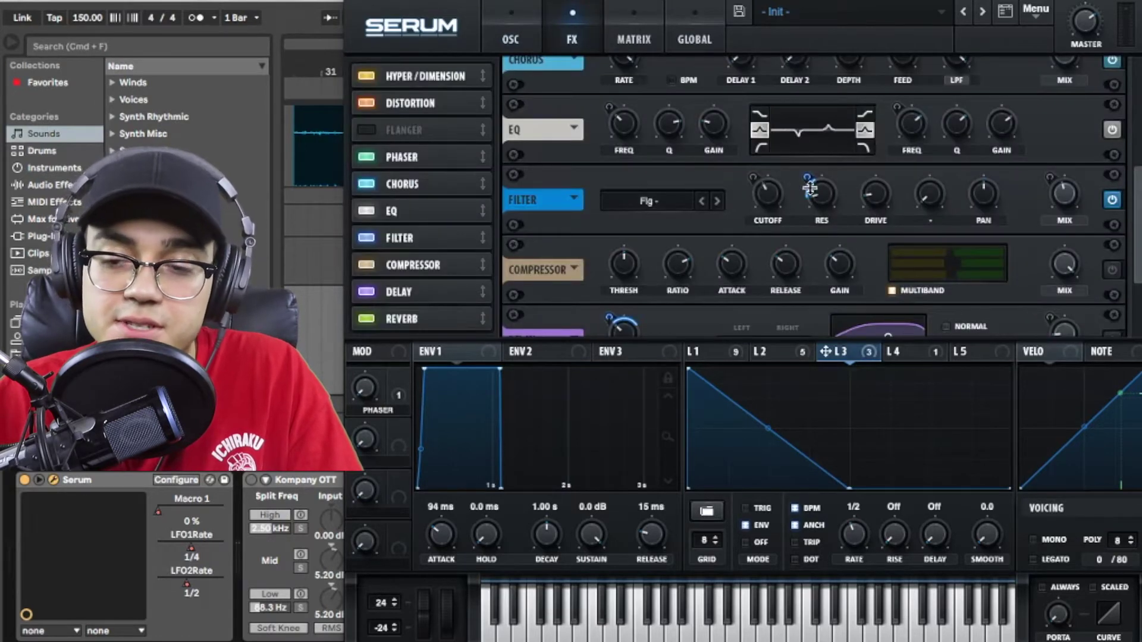
left_click(727, 350)
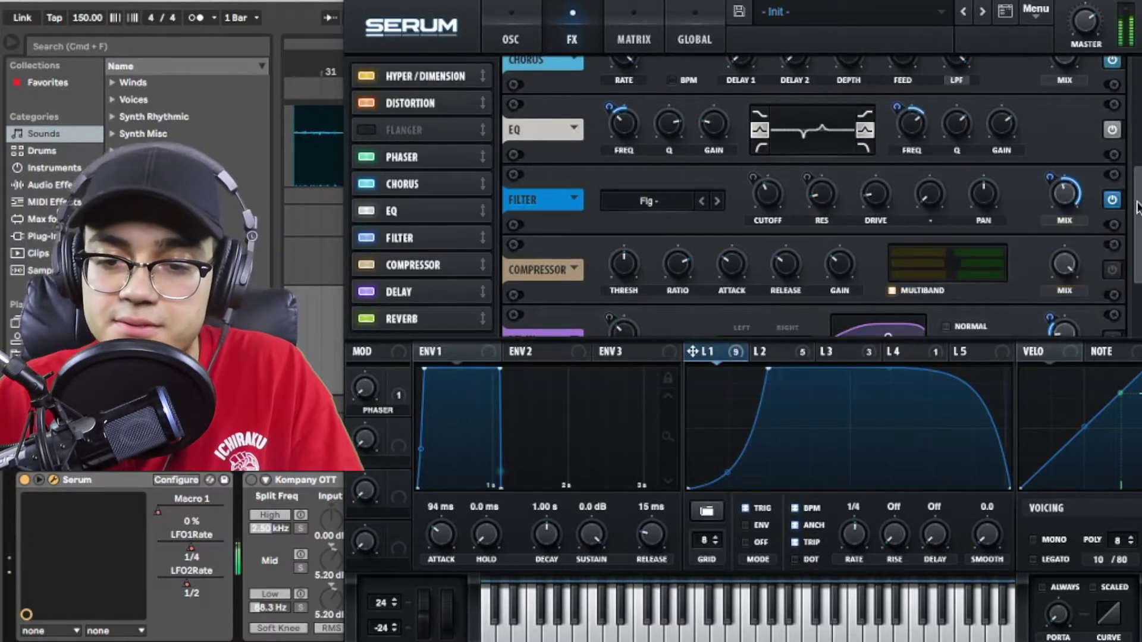
scroll(1137, 241, "down", 2)
left_click(1111, 195)
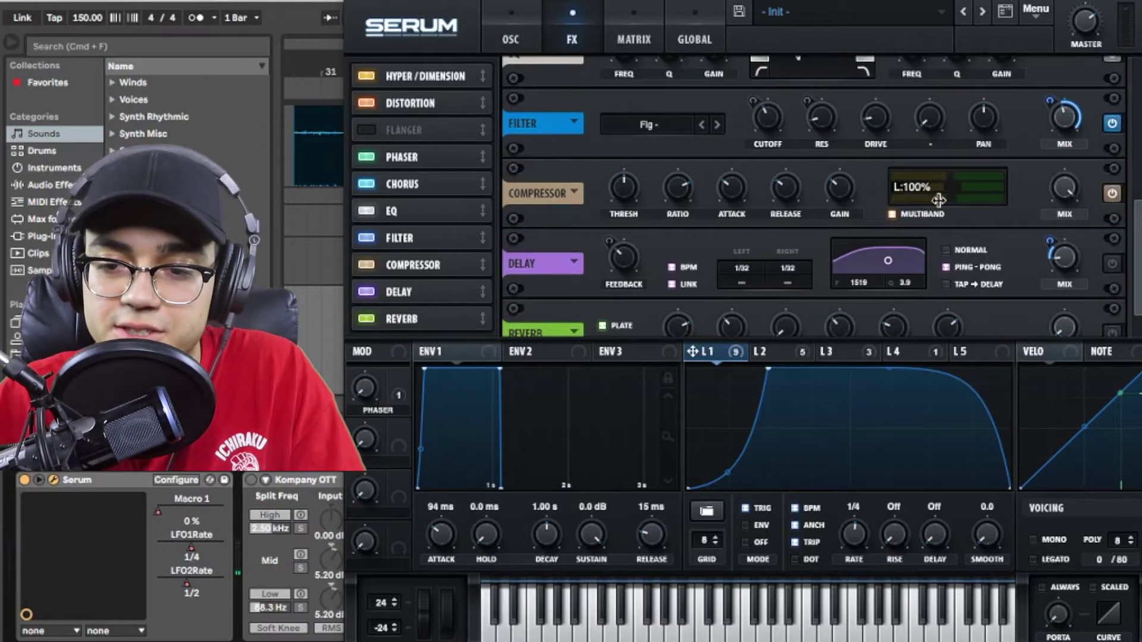
Review the lower FX rack and the LFO 2 and 3 shapes, then return to the oscillators
scroll(951, 190, "down", 2)
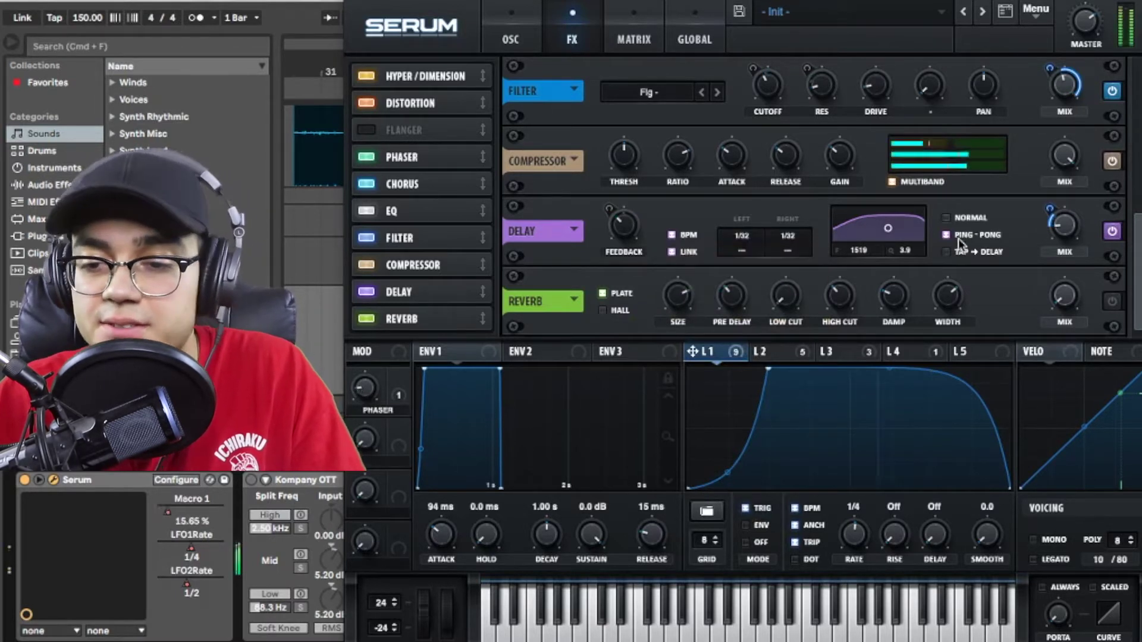
left_click(781, 358)
left_click(836, 352)
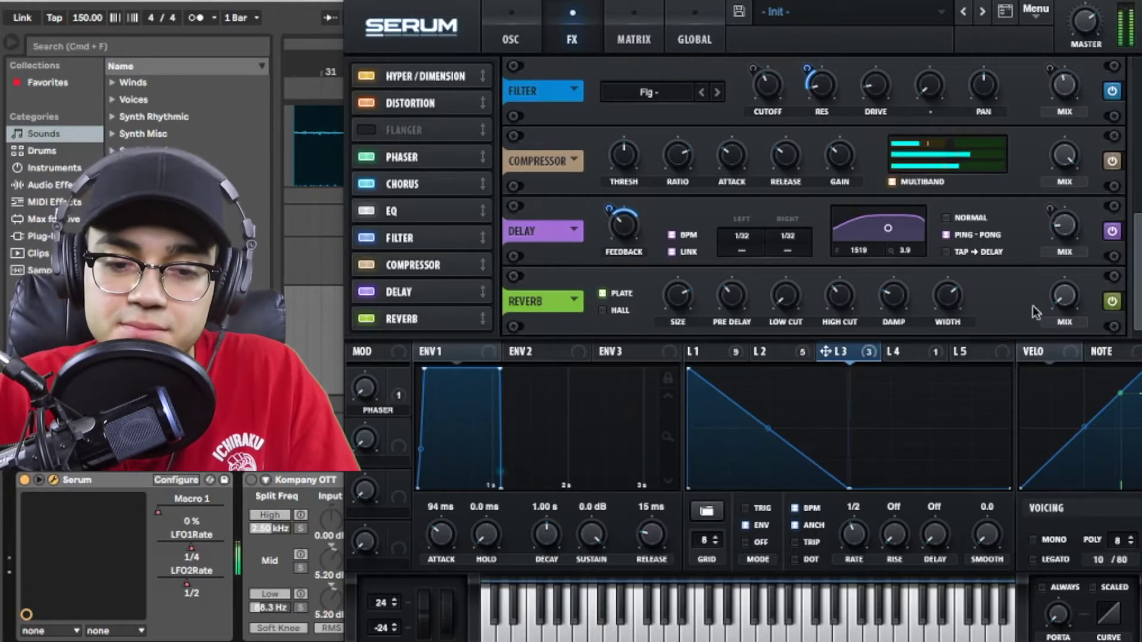
left_click(506, 17)
Scroll through Serum's effects rack, then bring up the matrix of LFO routings to distortion, phaser, delay, EQ and filter
left_click_drag(398, 391, 397, 393)
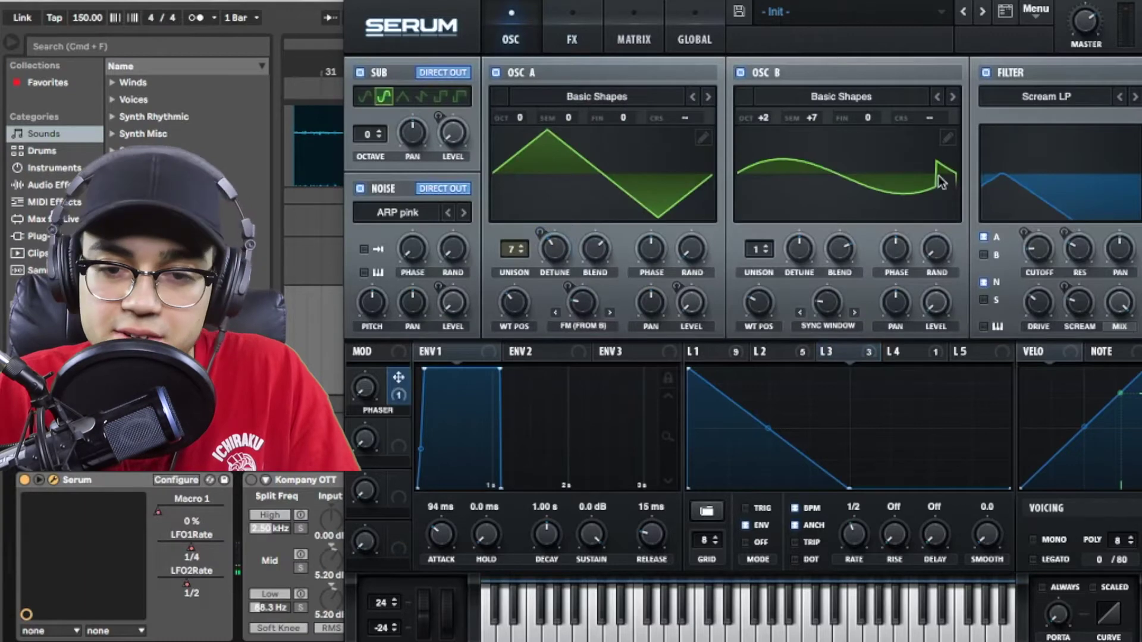
left_click(565, 17)
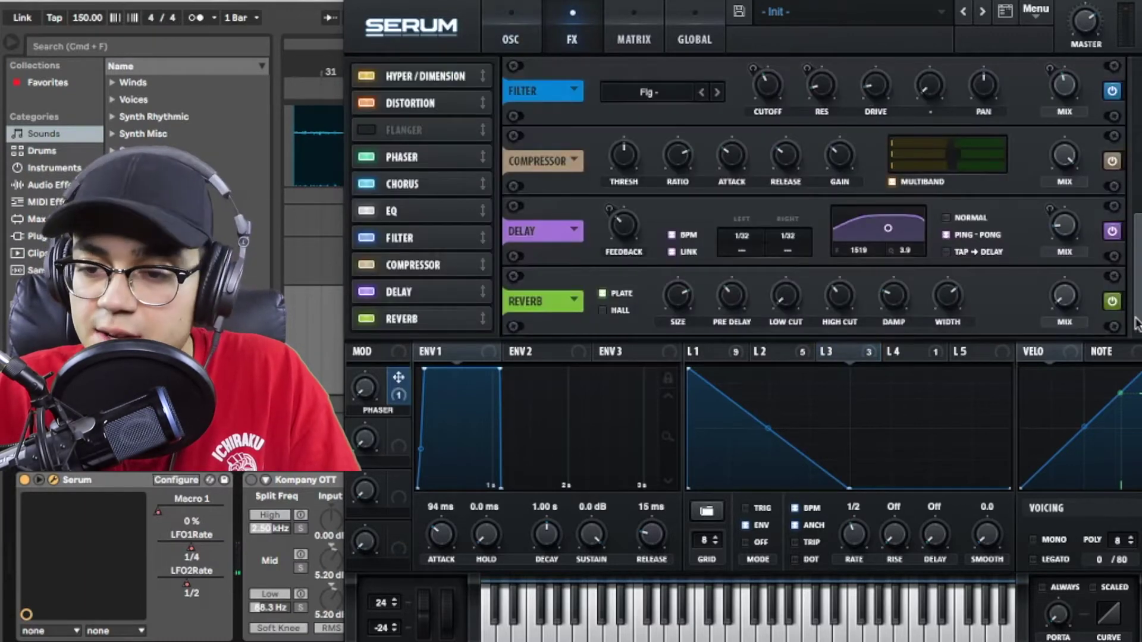
left_click_drag(1136, 324, 1137, 181)
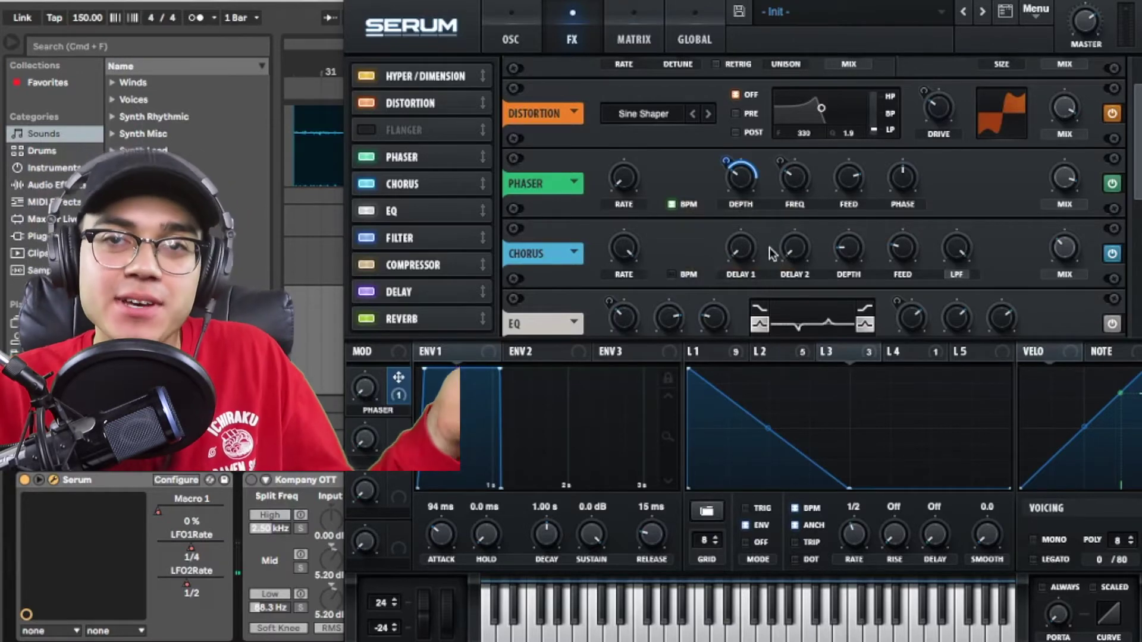
scroll(771, 252, "down", 2)
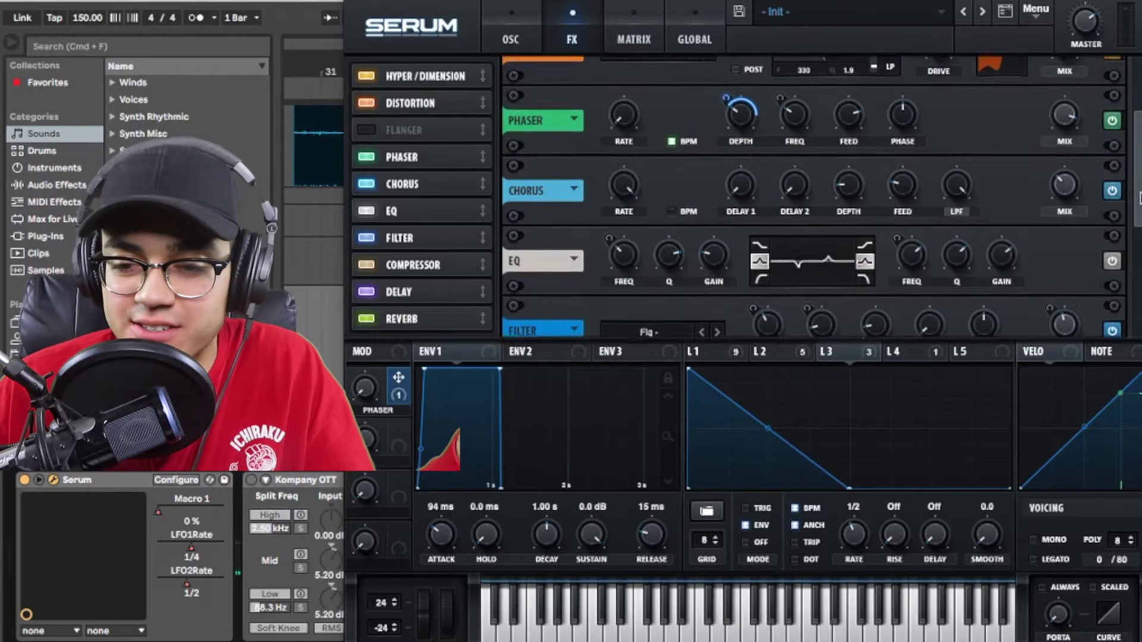
scroll(788, 278, "down", 1)
scroll(788, 278, "down", 6)
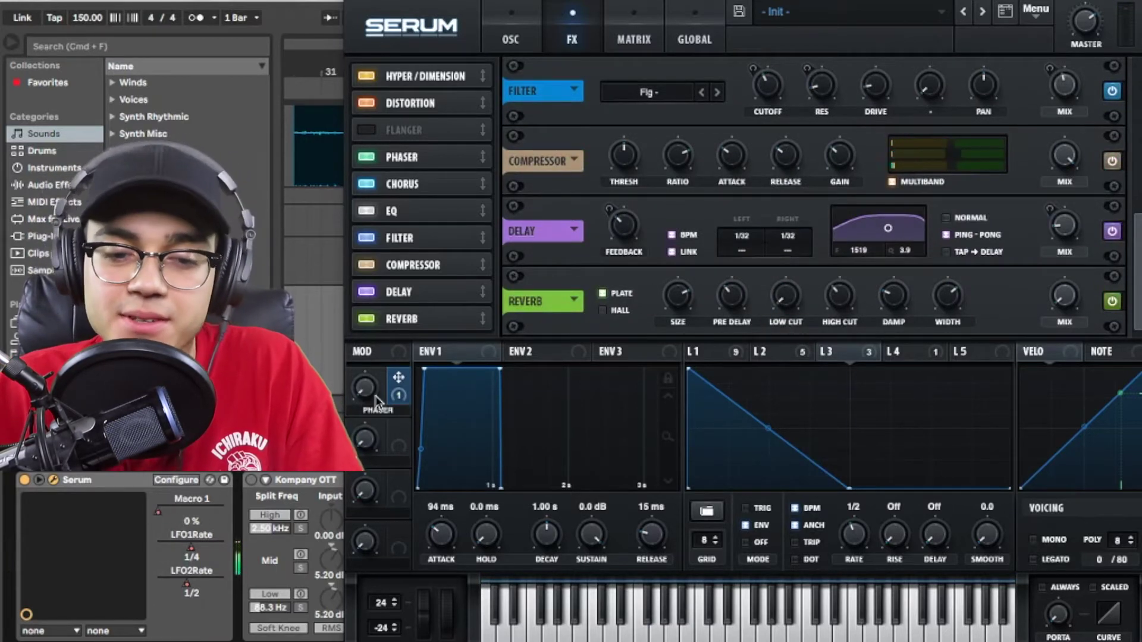
scroll(774, 196, "down", 3)
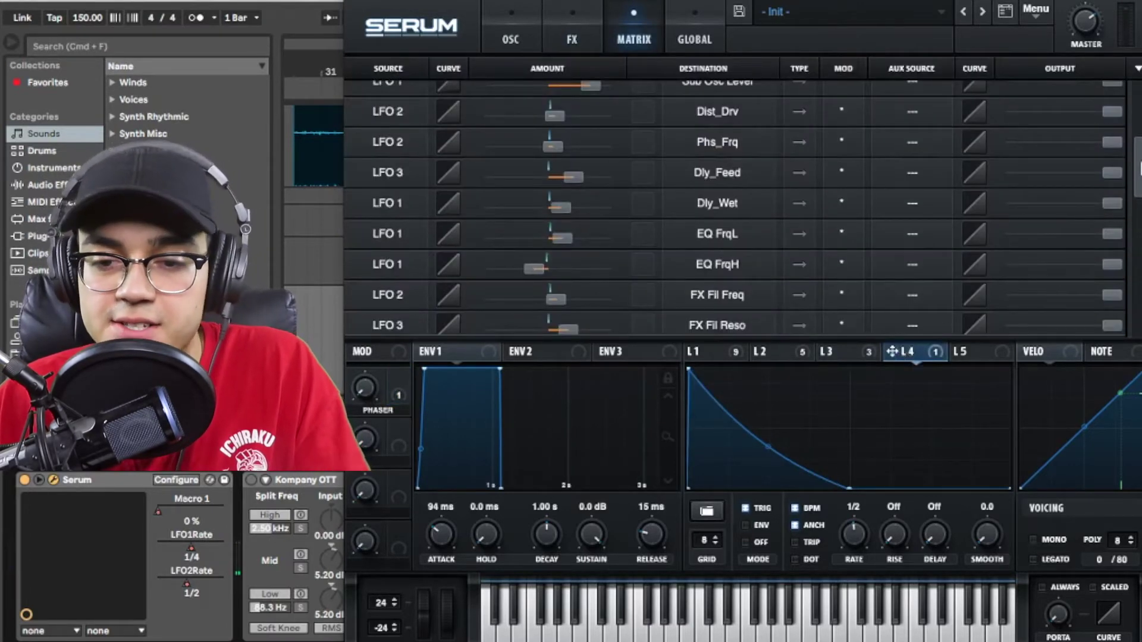
Check the LFO 4 to Mast.Tun routing's source and destination menus, leaving both unchanged
left_click_drag(1138, 168, 1137, 205)
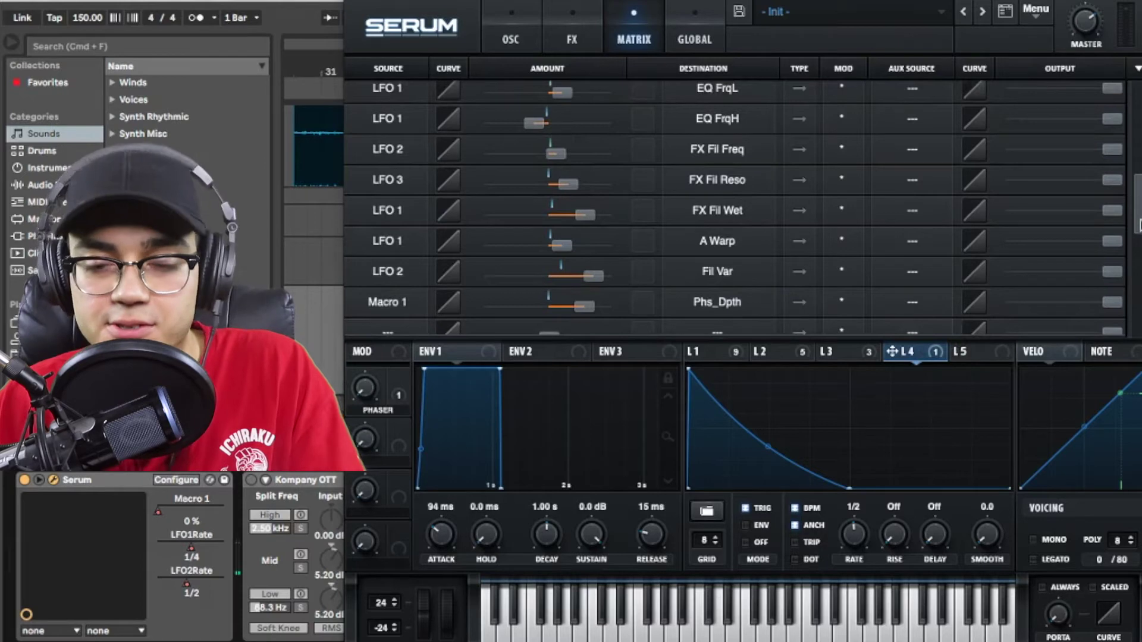
left_click_drag(1139, 224, 1137, 128)
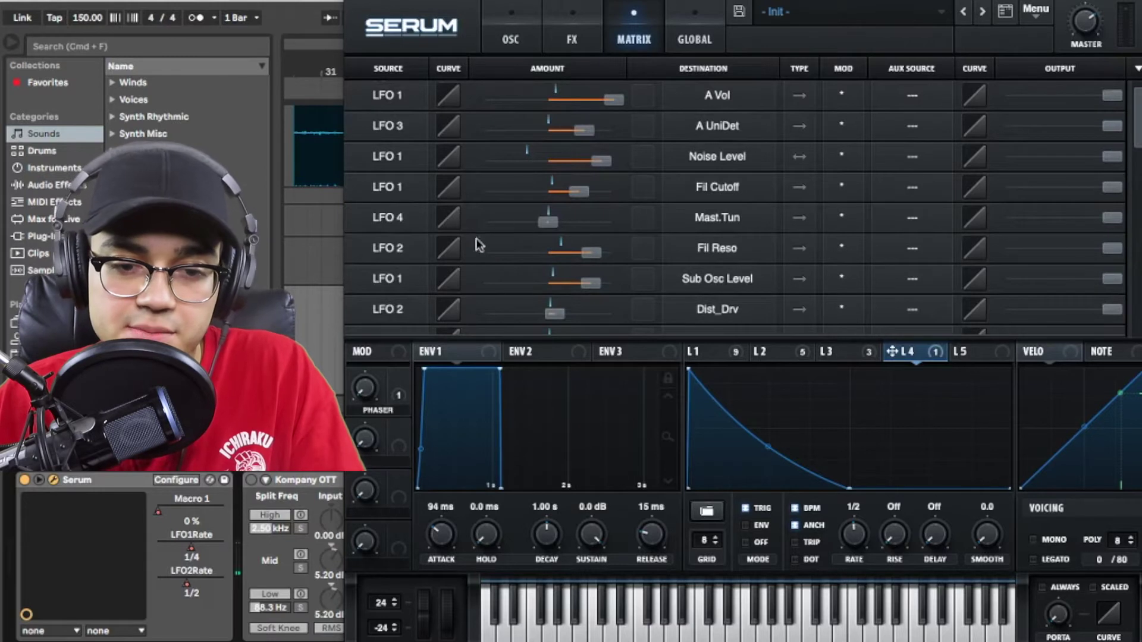
left_click(401, 223)
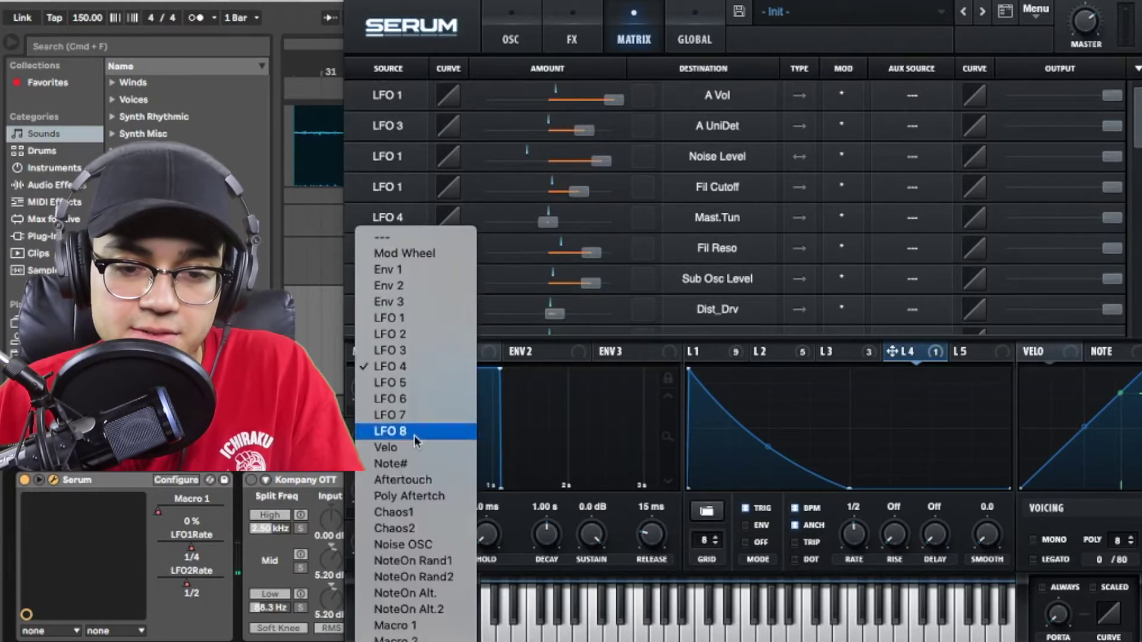
left_click(654, 54)
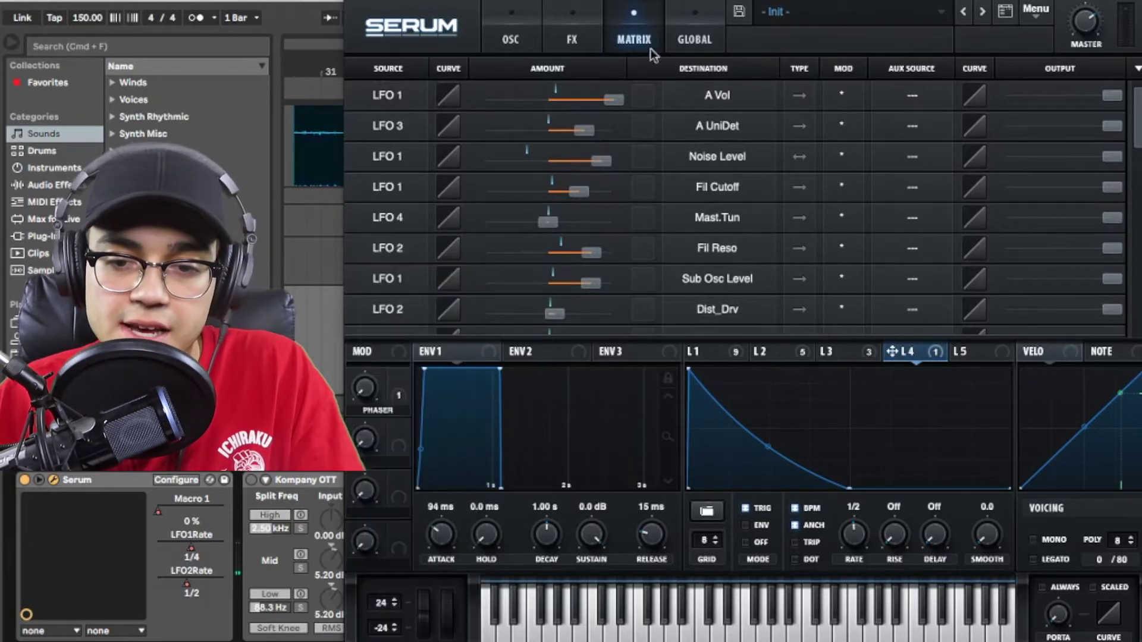
left_click(718, 219)
mouse_move(739, 357)
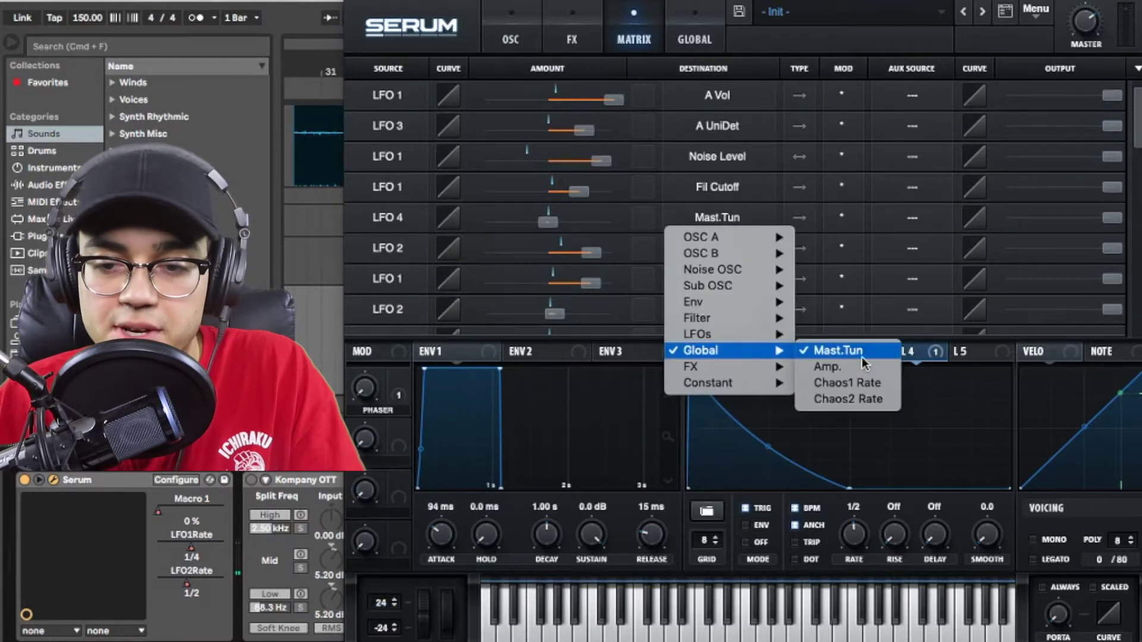
left_click(744, 39)
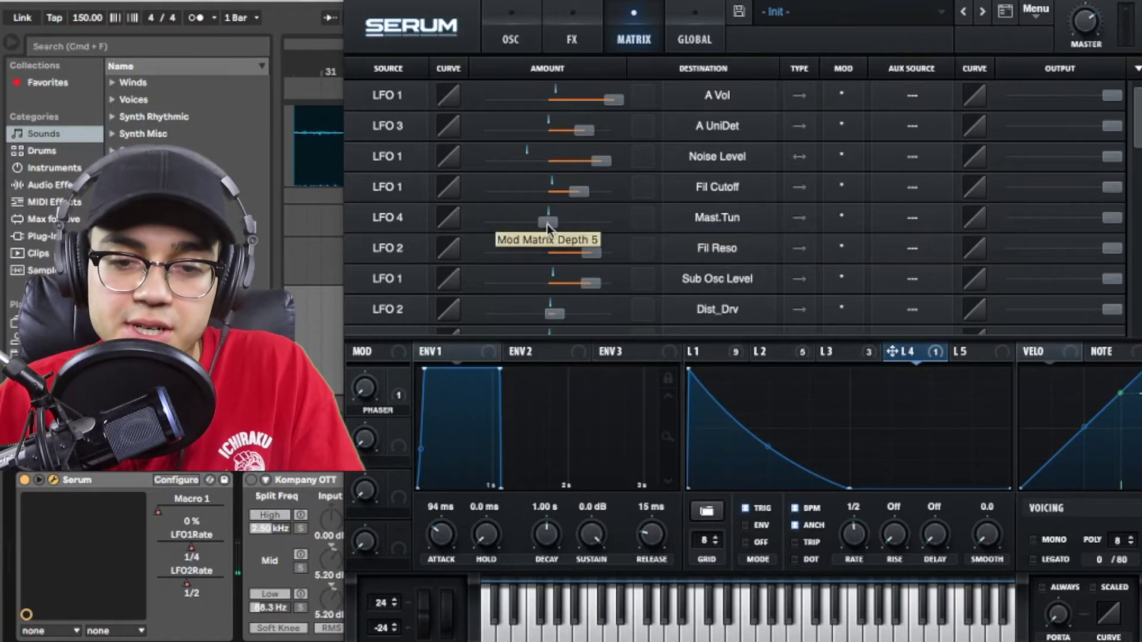
Switch Serum back to the DEEP patch's oscillator page
mouse_move(547, 224)
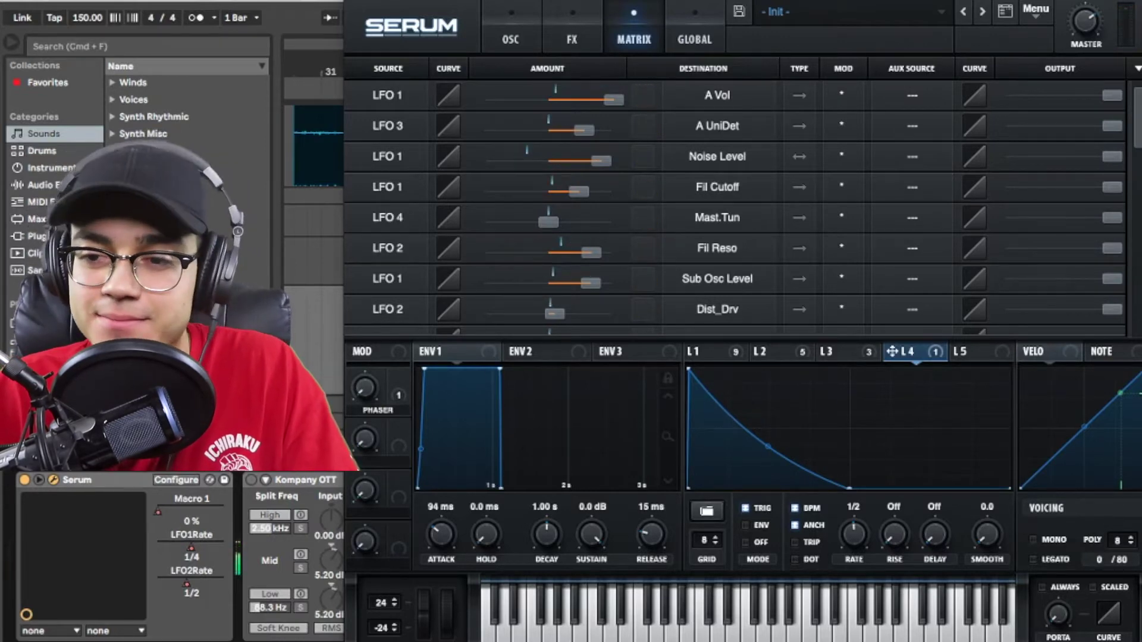
scroll(1138, 113, "down", 5)
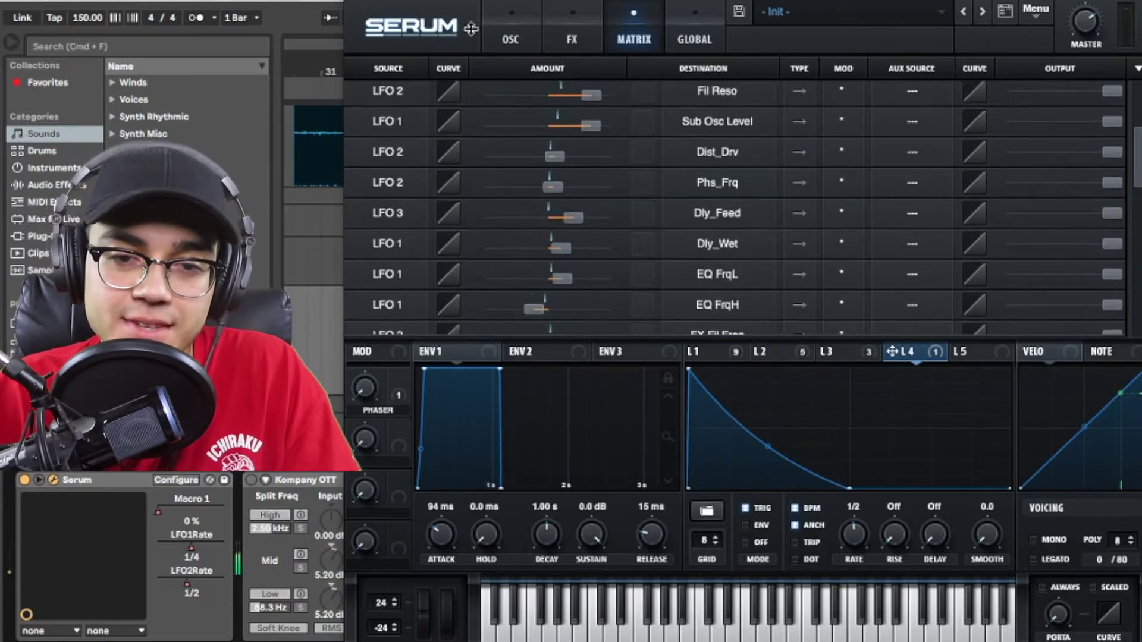
left_click(512, 27)
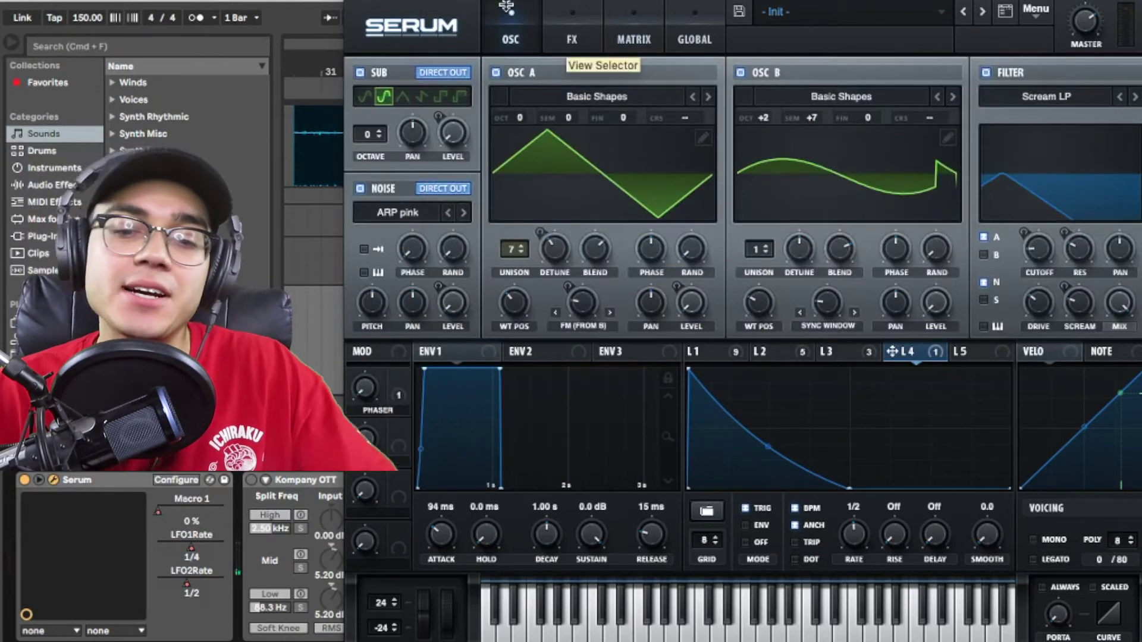
Close the Serum window and audition the DEEP and GRITT automation from around bar 37
key("super+alt+p")
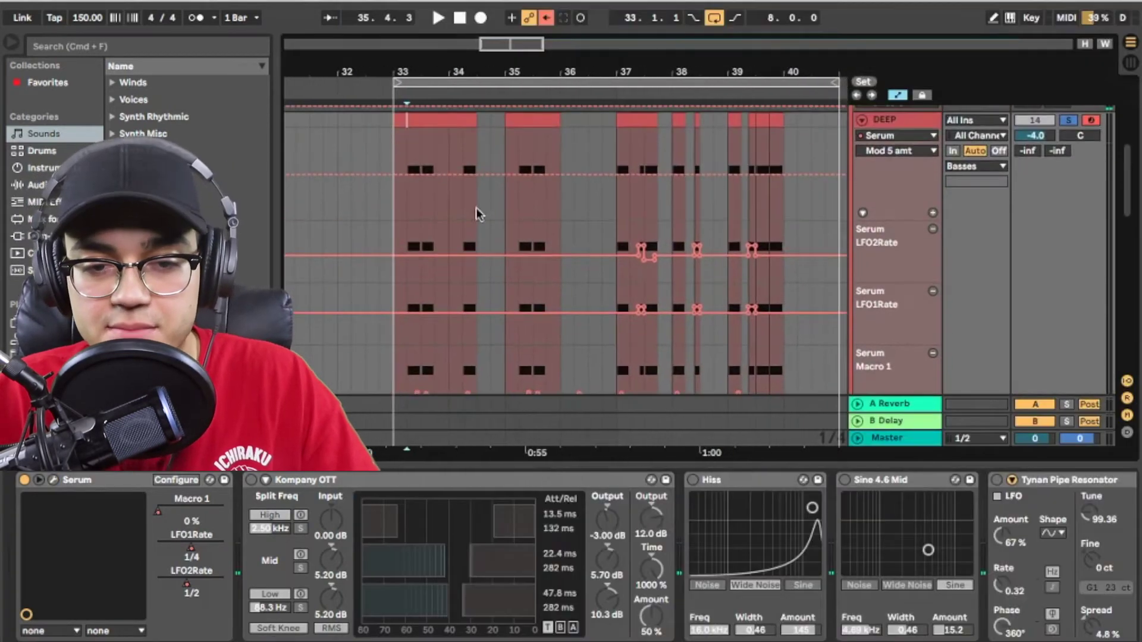
left_click(406, 204)
mouse_move(642, 248)
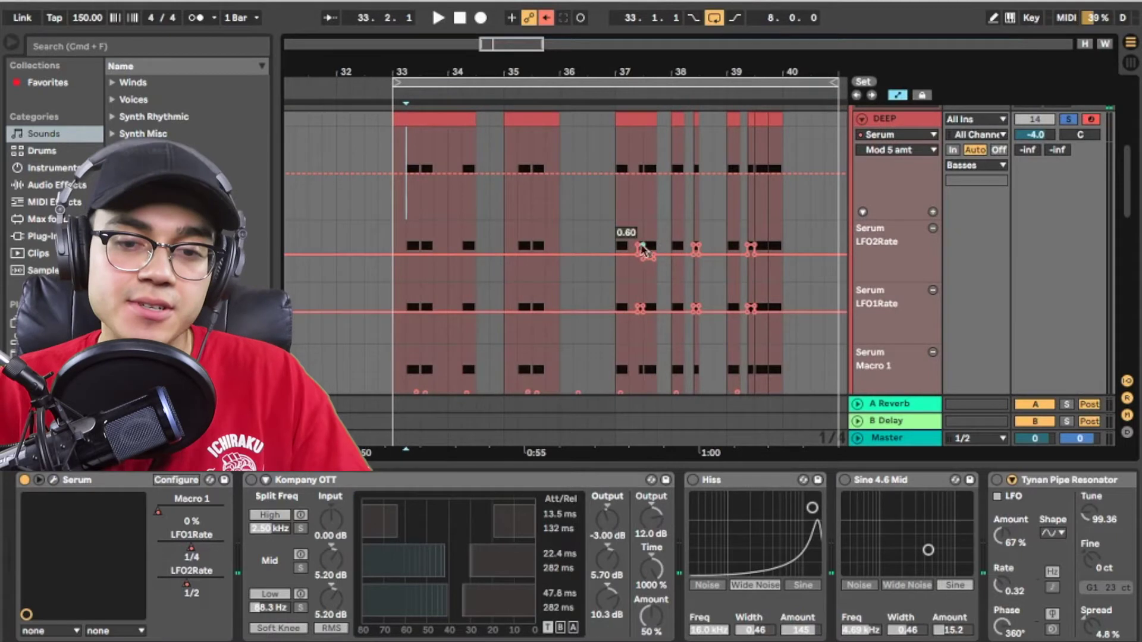
scroll(670, 206, "up", 5)
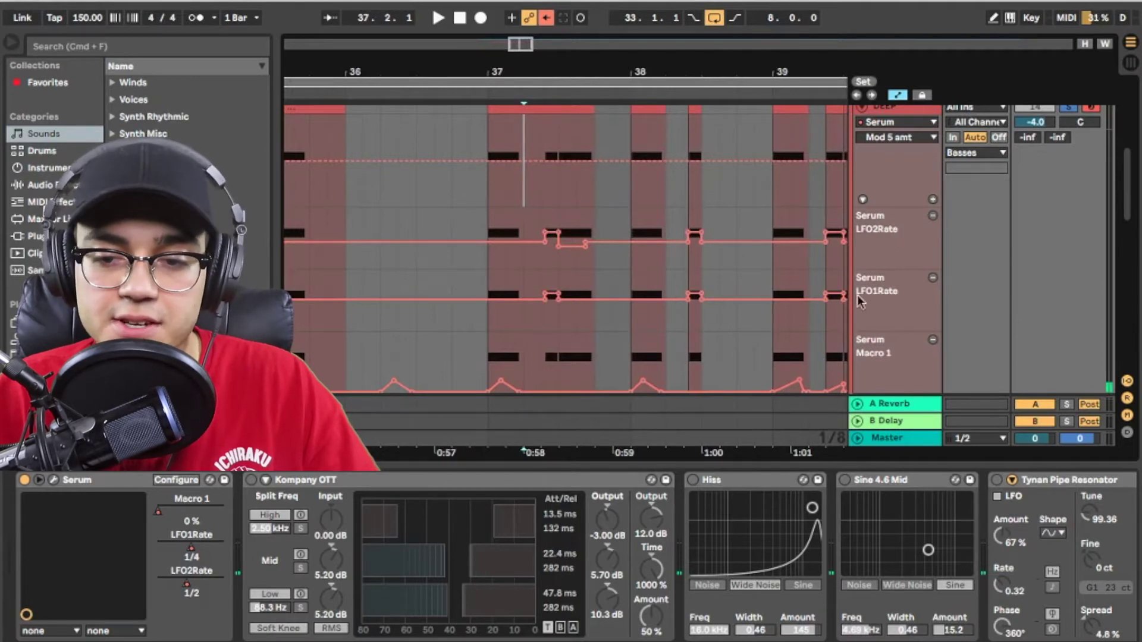
scroll(890, 296, "down", 3)
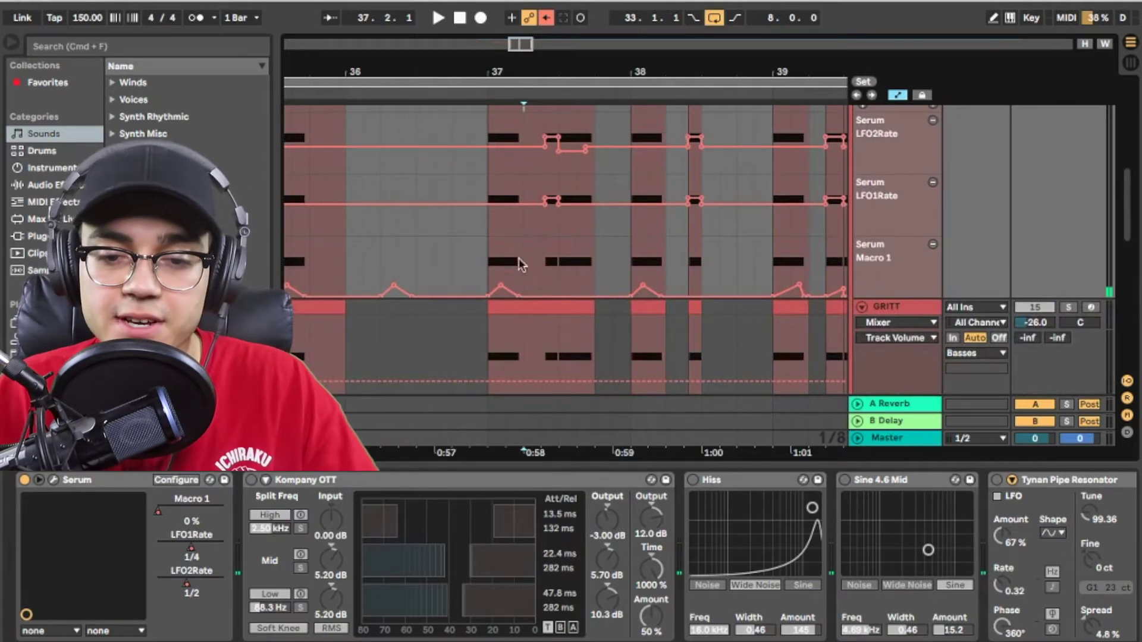
scroll(518, 258, "left", 8)
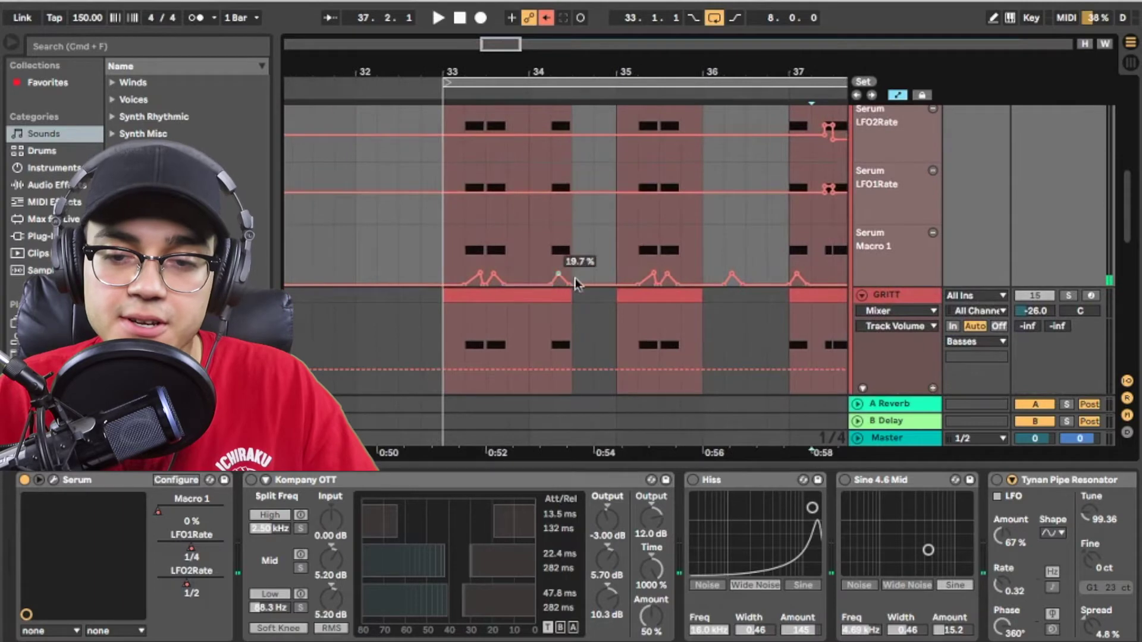
key("space")
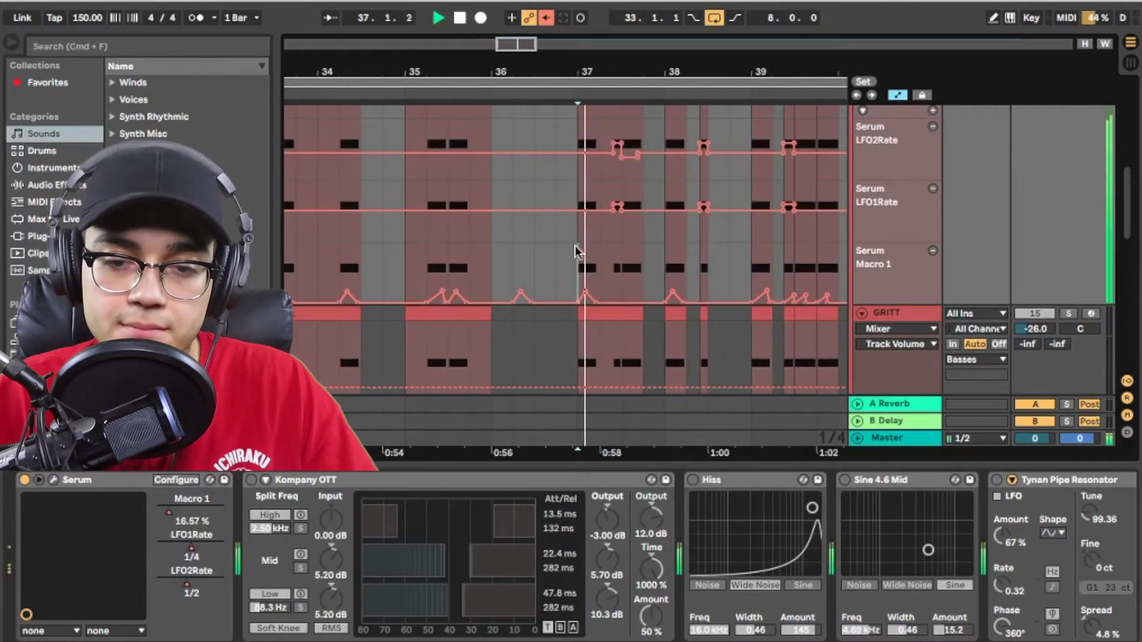
key("space")
key("space")
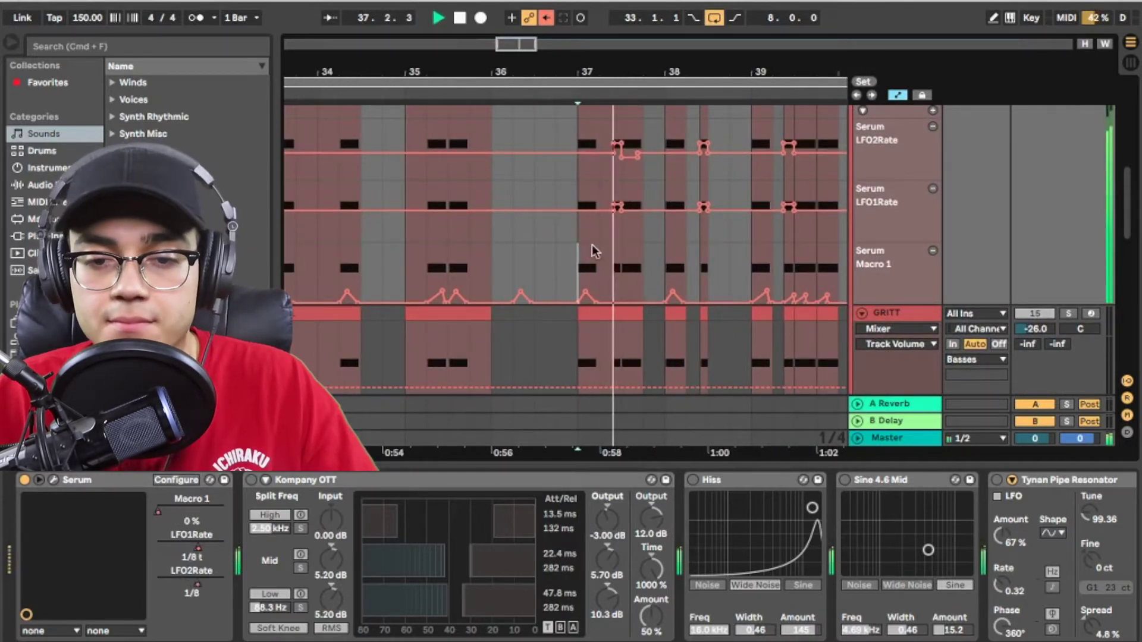
key("space")
scroll(595, 276, "down", 5)
scroll(595, 275, "left", 3)
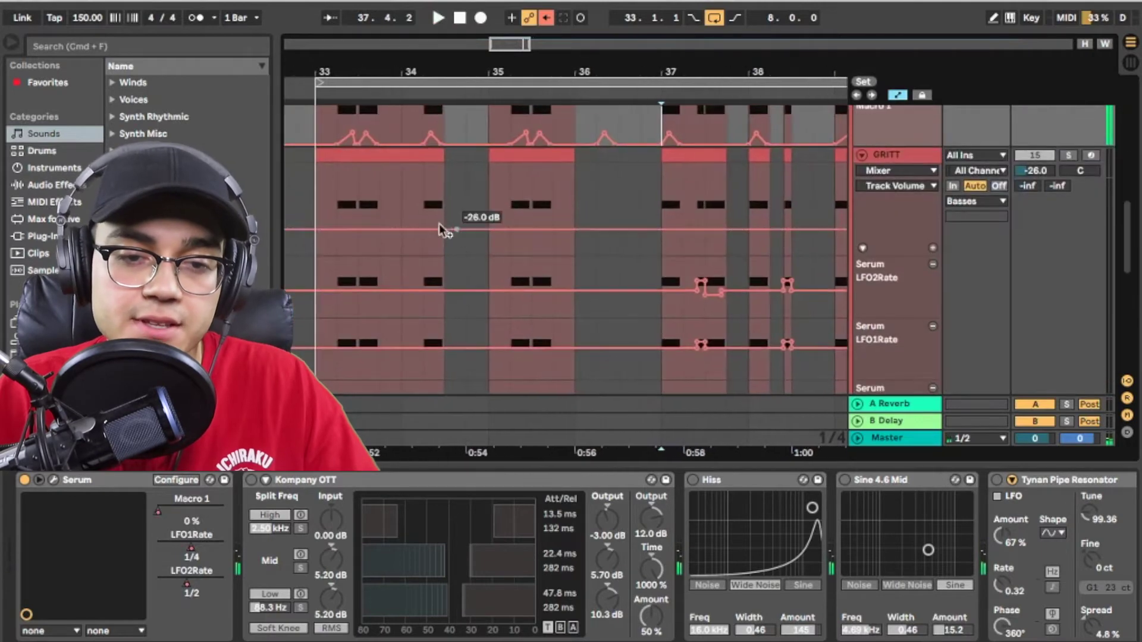
scroll(417, 214, "up", 3)
scroll(417, 214, "left", 1)
Play the layered bass again from bar 33, then from bar 37
left_click(360, 179)
key("space")
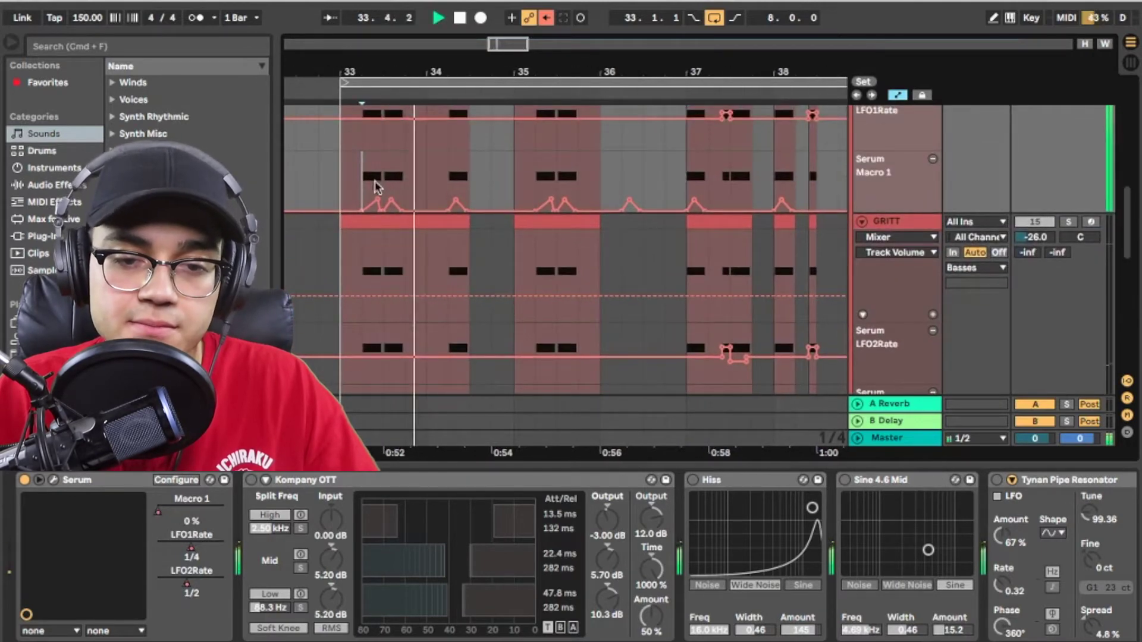
scroll(672, 199, "up", 2)
scroll(672, 199, "right", 2)
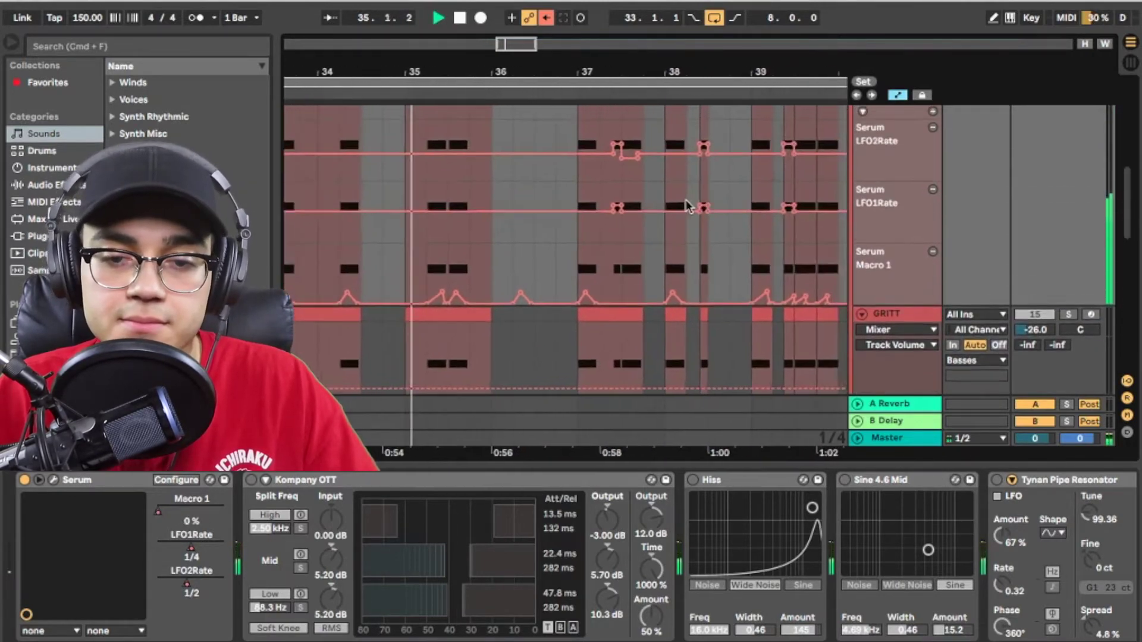
scroll(595, 238, "up", 1)
scroll(595, 238, "right", 1)
left_click(561, 274)
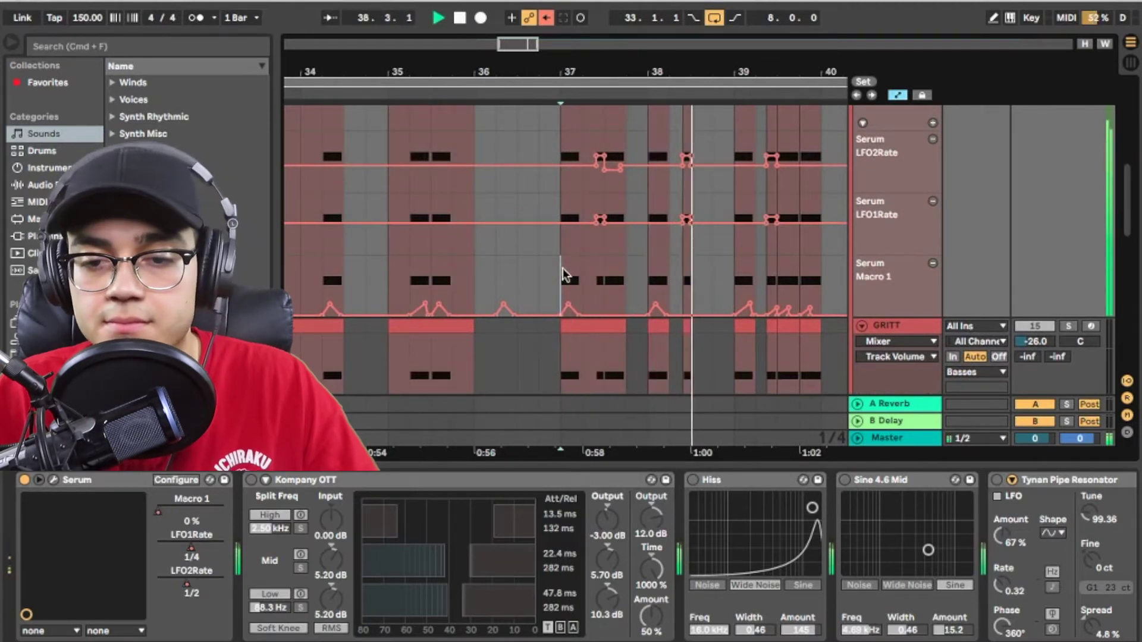
scroll(737, 284, "up", 2)
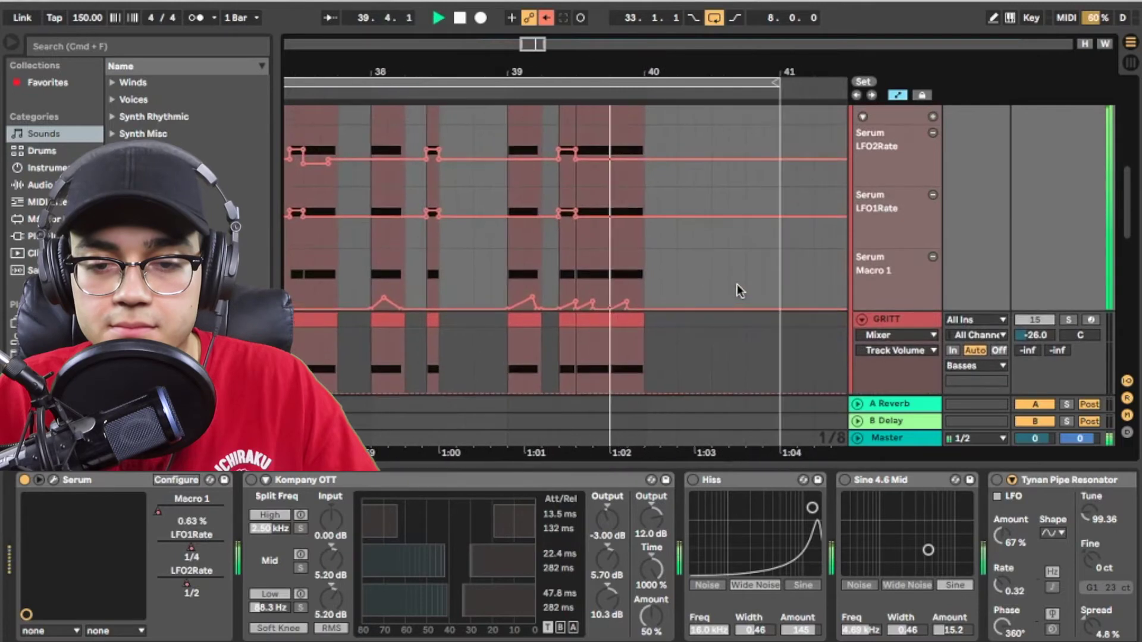
key("space")
scroll(683, 284, "down", 3)
scroll(683, 283, "up", 3)
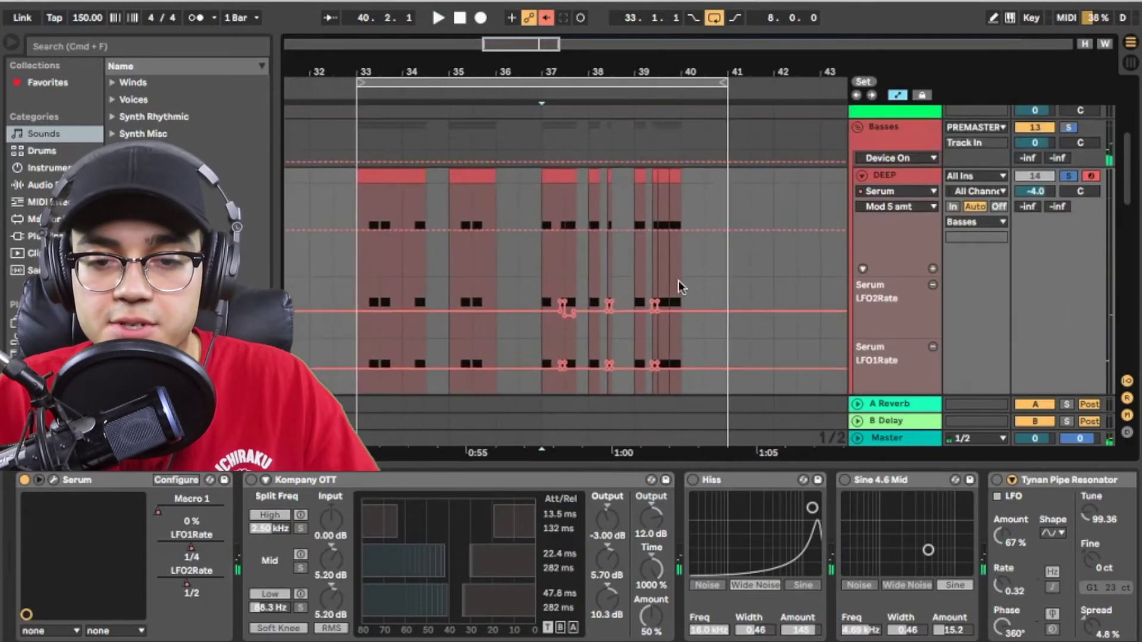
Fold the DEEP track's automation lanes and play the phrase end from bar 39.3
left_click(898, 178)
key("a")
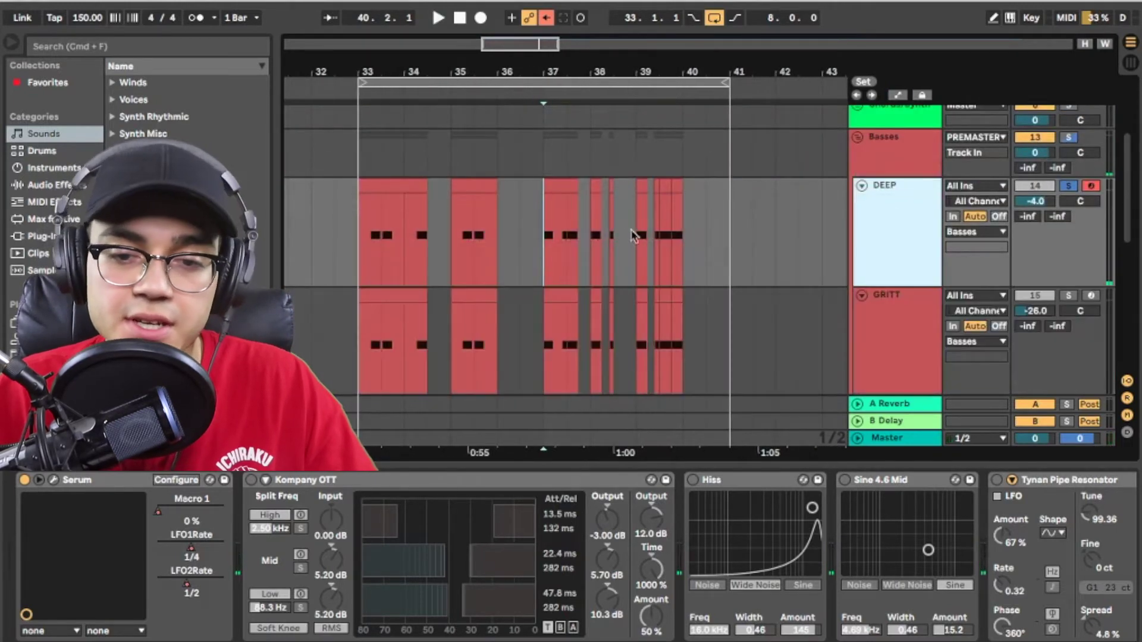
left_click(668, 196)
scroll(667, 196, "up", 3)
key("space")
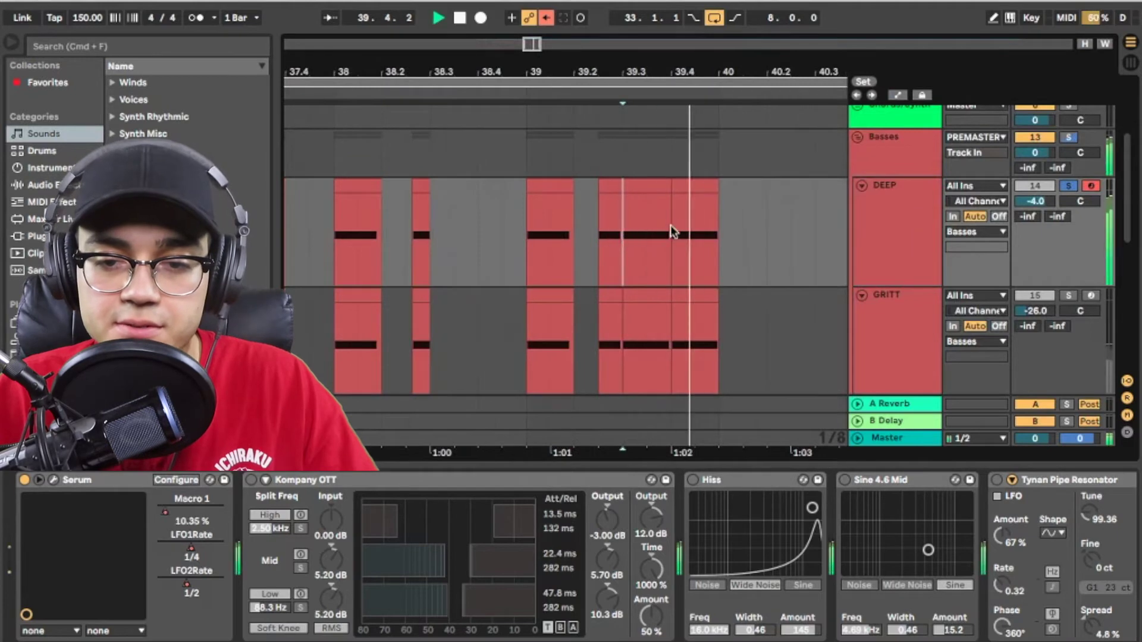
key("space")
Open the last DEEP clip slice and show only its adjusted MIDI Ctrl Pitch Bend envelope
double_click(688, 186)
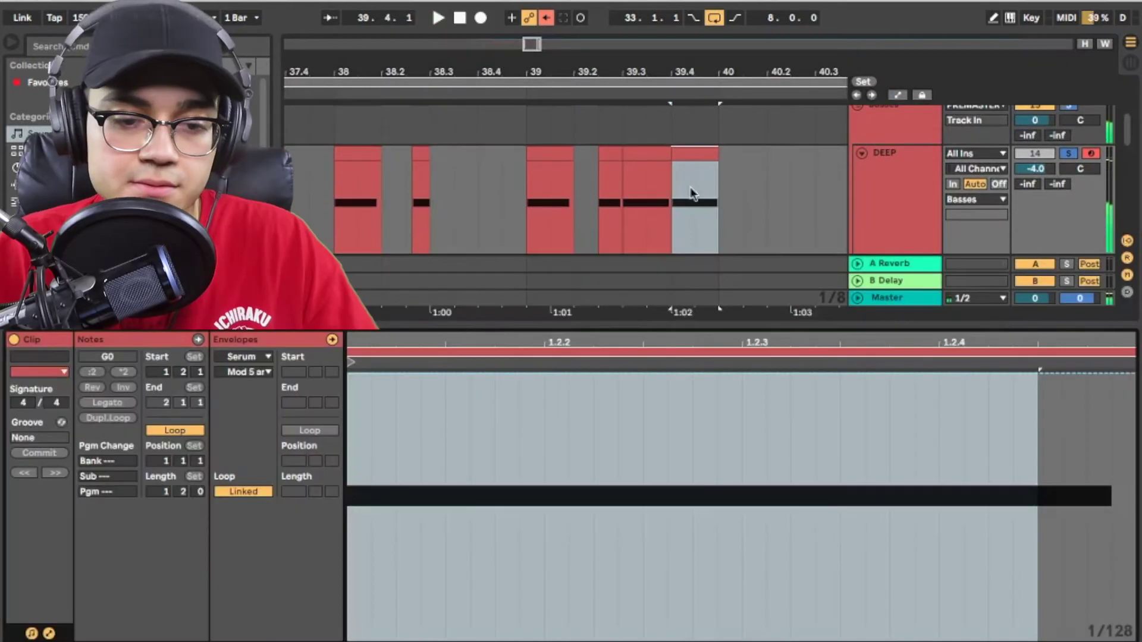
left_click(264, 368)
left_click(267, 335)
left_click(250, 375)
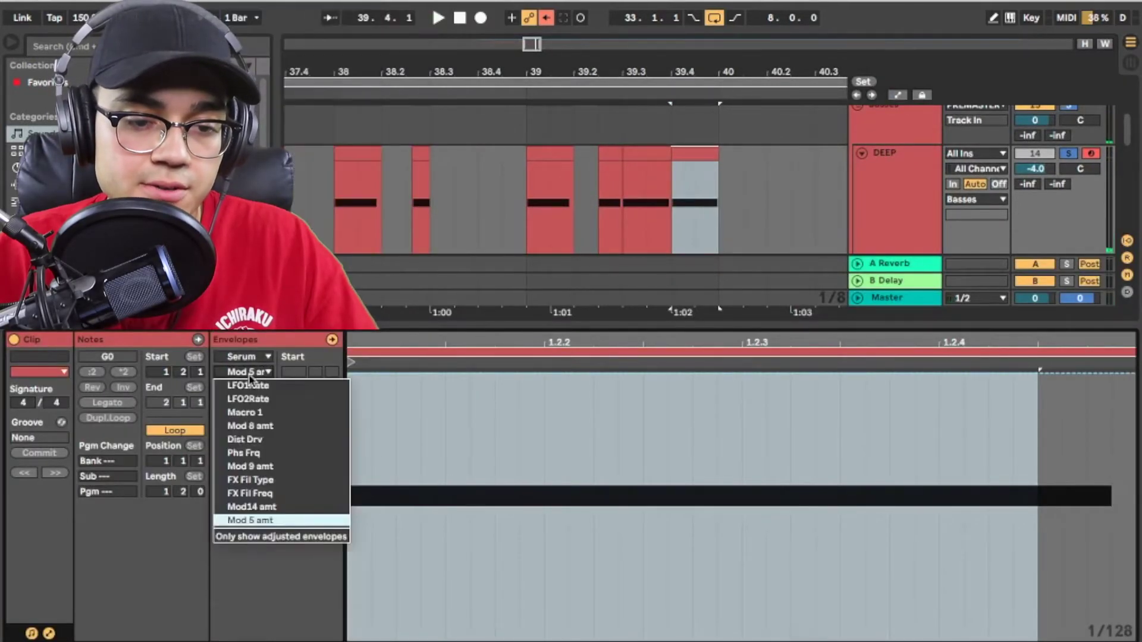
left_click(280, 537)
left_click(245, 357)
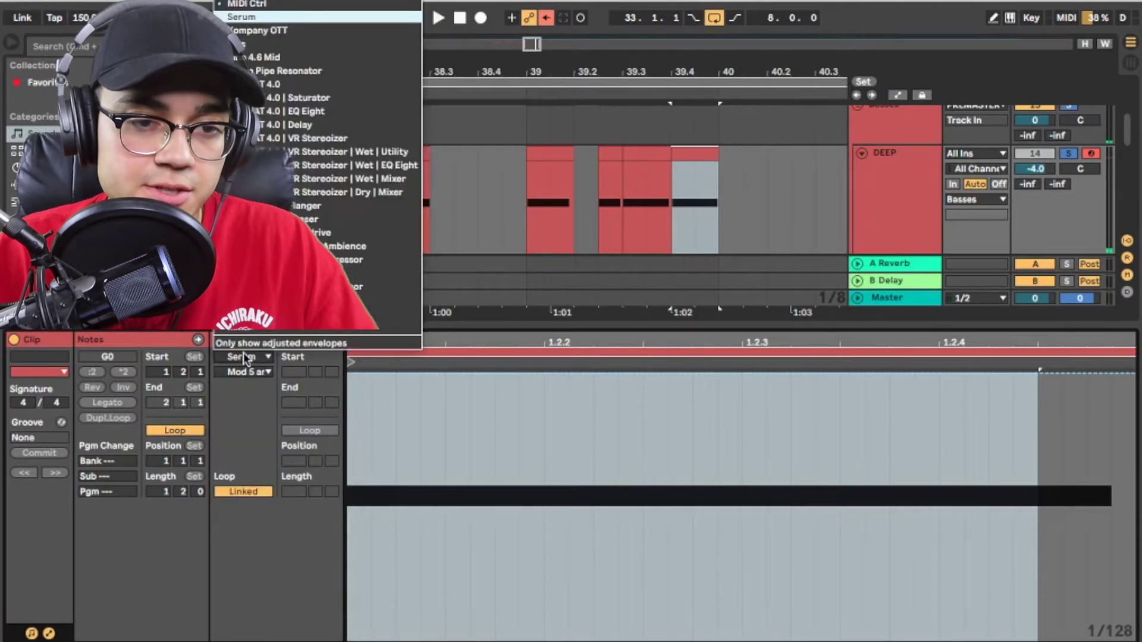
left_click(297, 4)
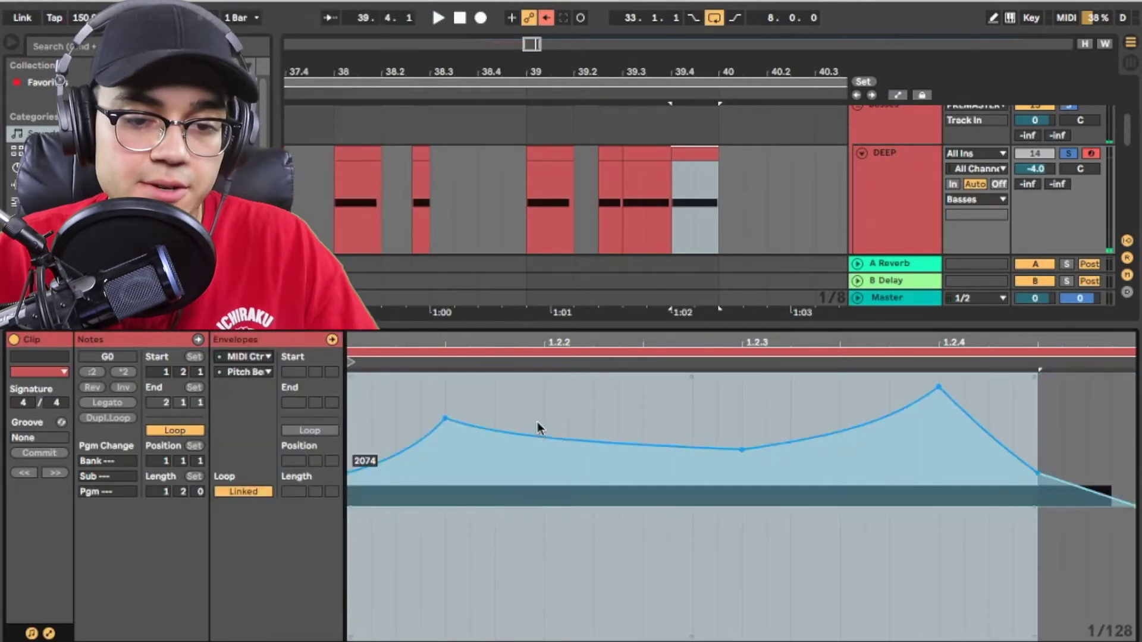
left_click(508, 504)
Audition the DEEP slices at 39.4, 39.3, 39.2 and bar 39 one by one
left_click(671, 216)
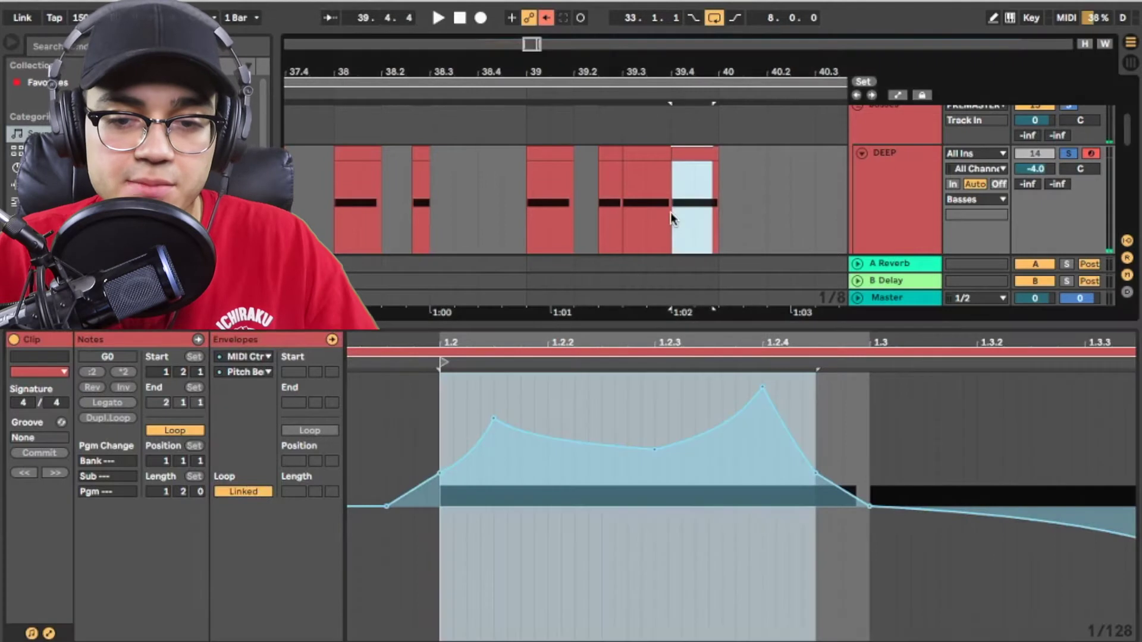
key("space")
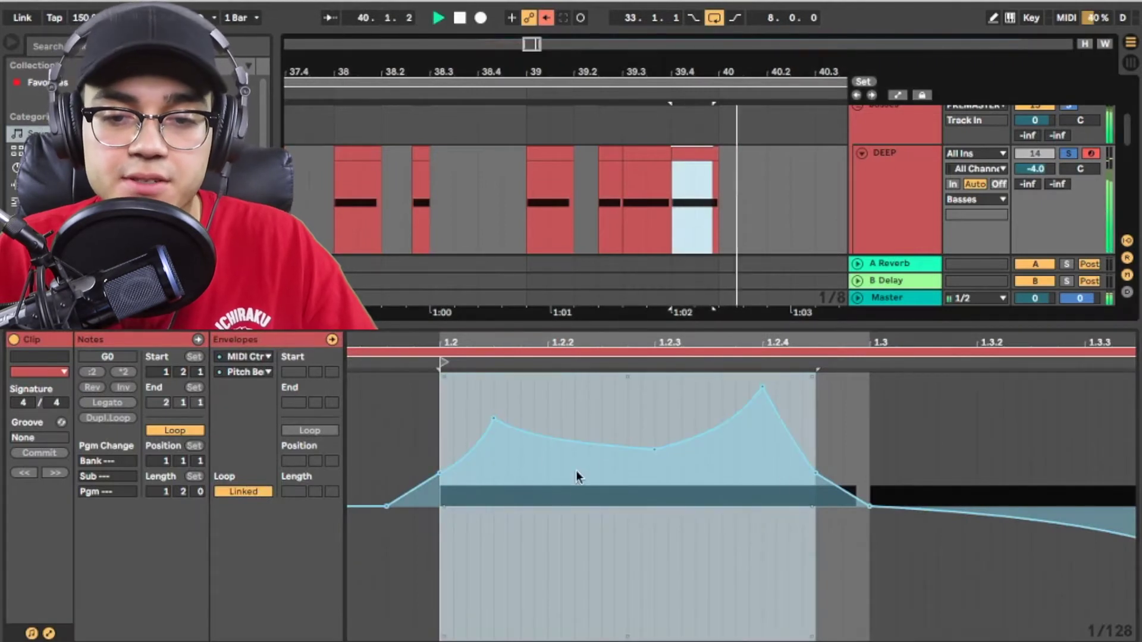
key("space")
left_click(656, 160)
key("space")
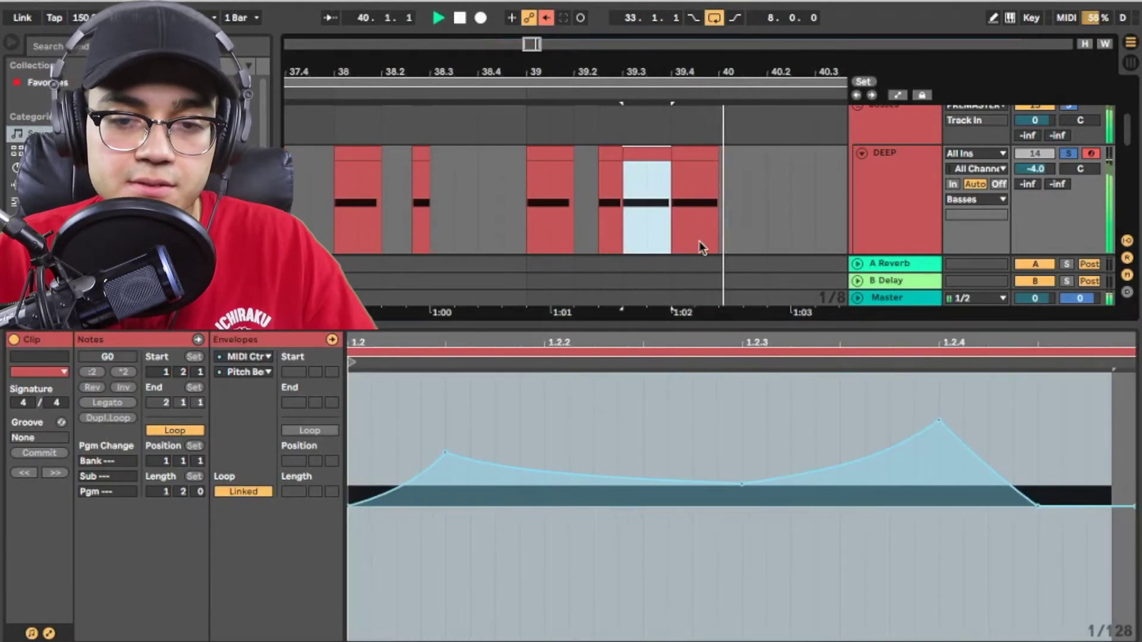
key("space")
left_click(600, 161)
key("space")
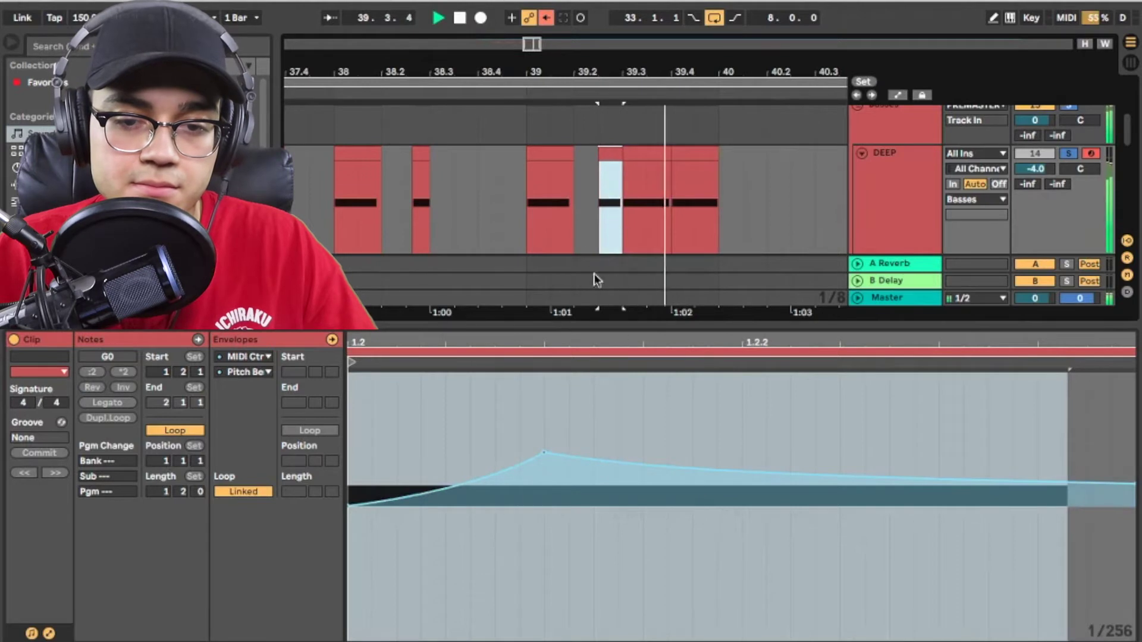
left_click(551, 160)
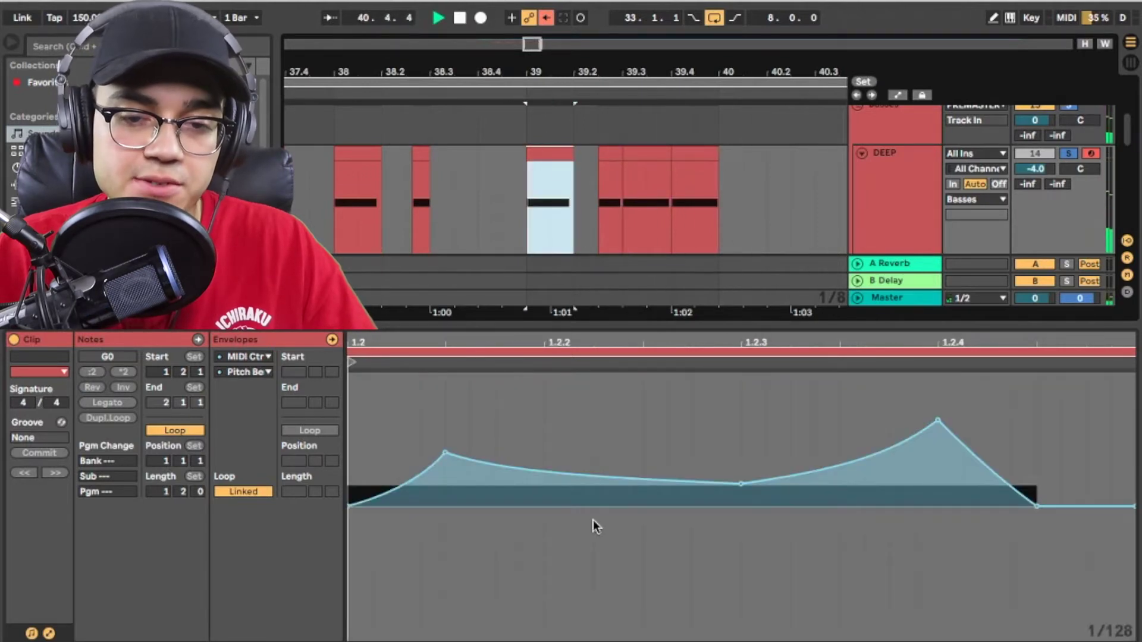
scroll(598, 196, "down", 3)
key("space")
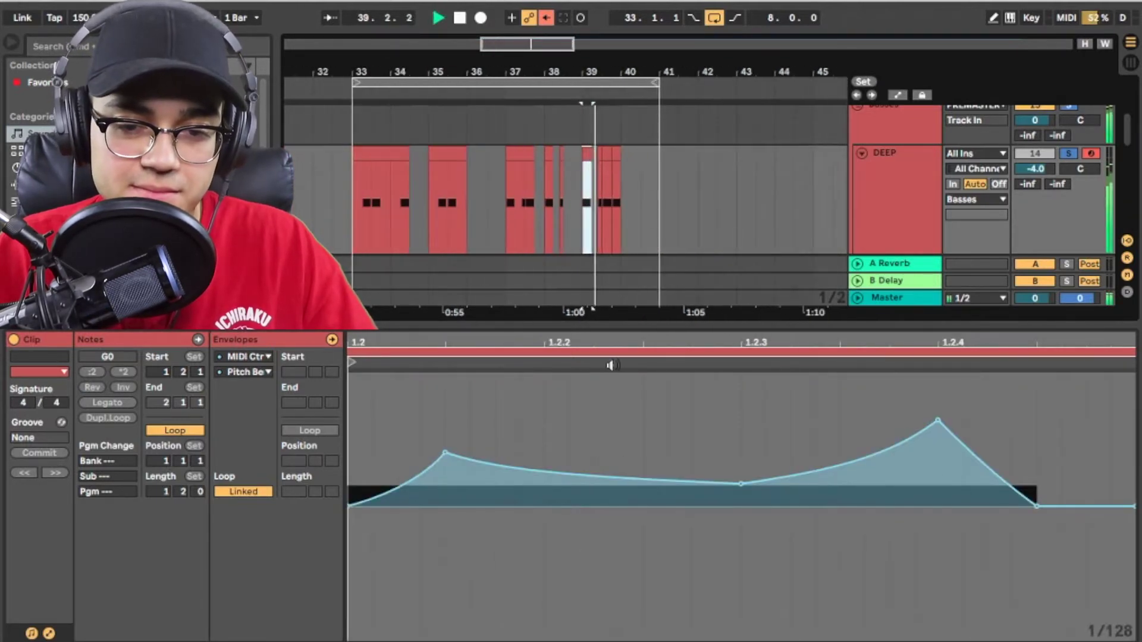
Bring up the pitch-bend envelopes of the DEEP clips at bar 35 and bar 33
left_click(431, 208)
key("space")
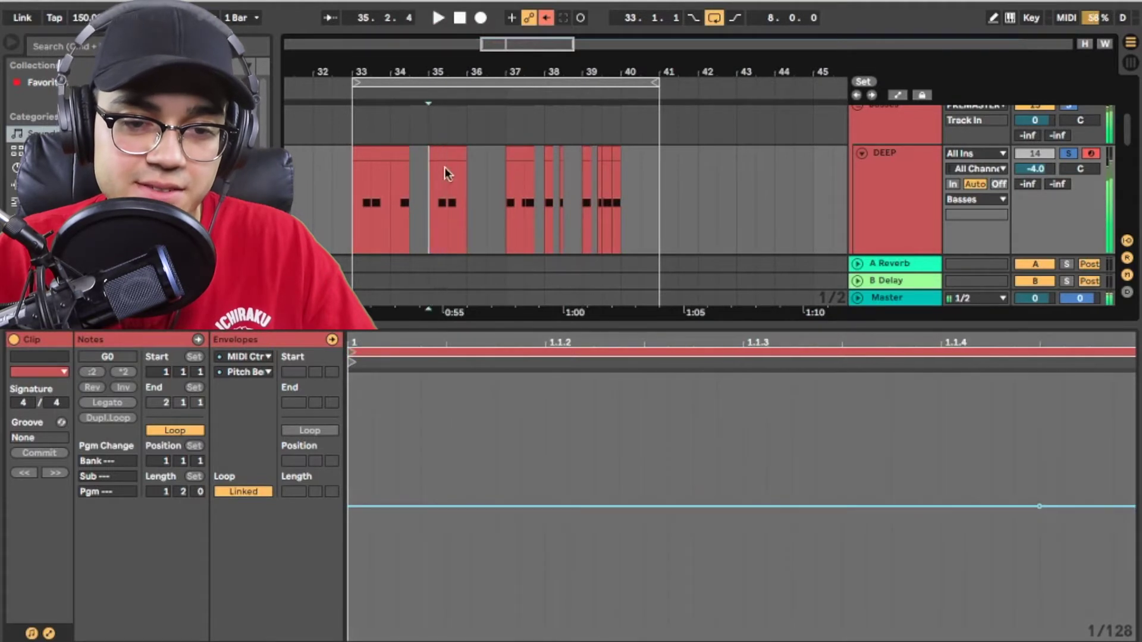
left_click(445, 154)
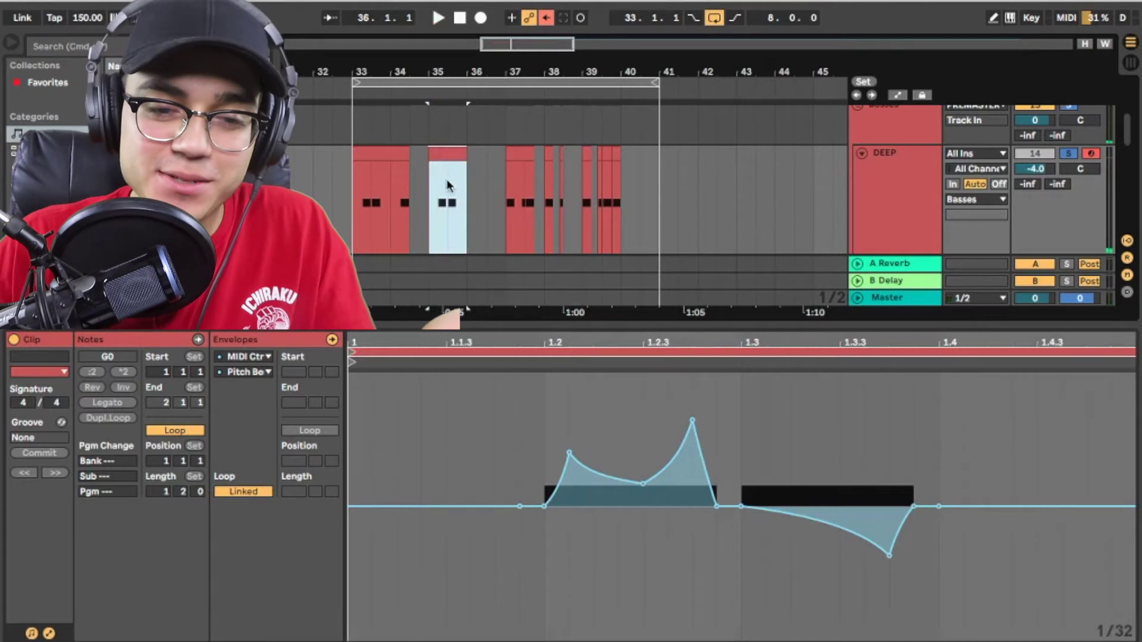
left_click(367, 151)
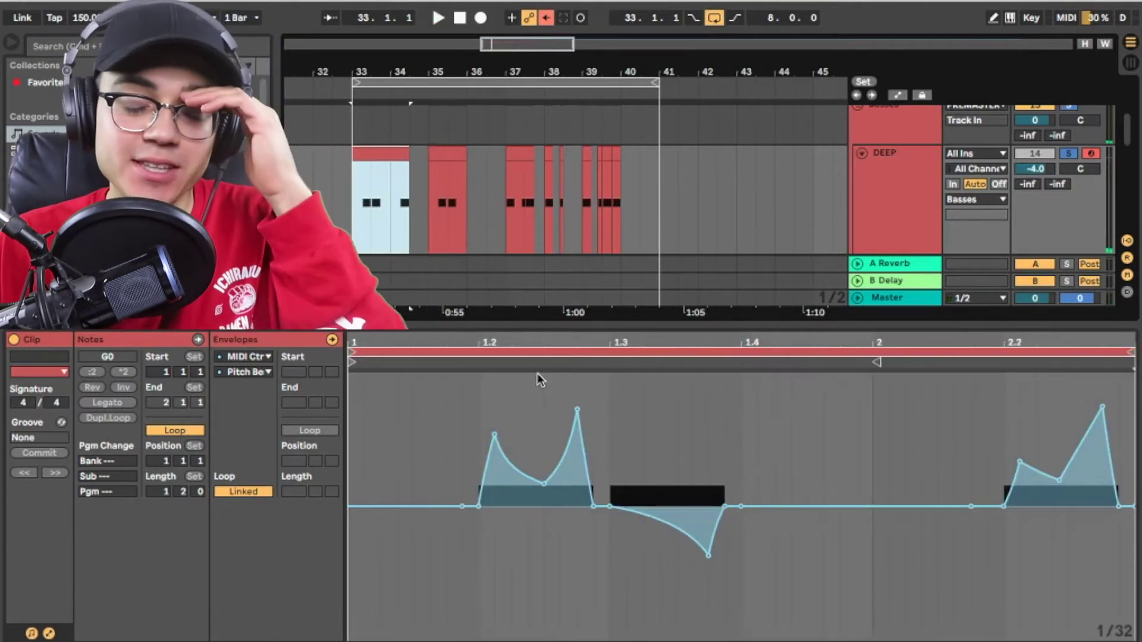
Lower the DEEP clip's pitch-bend breakpoint between the two peaks to about -5753
mouse_move(554, 438)
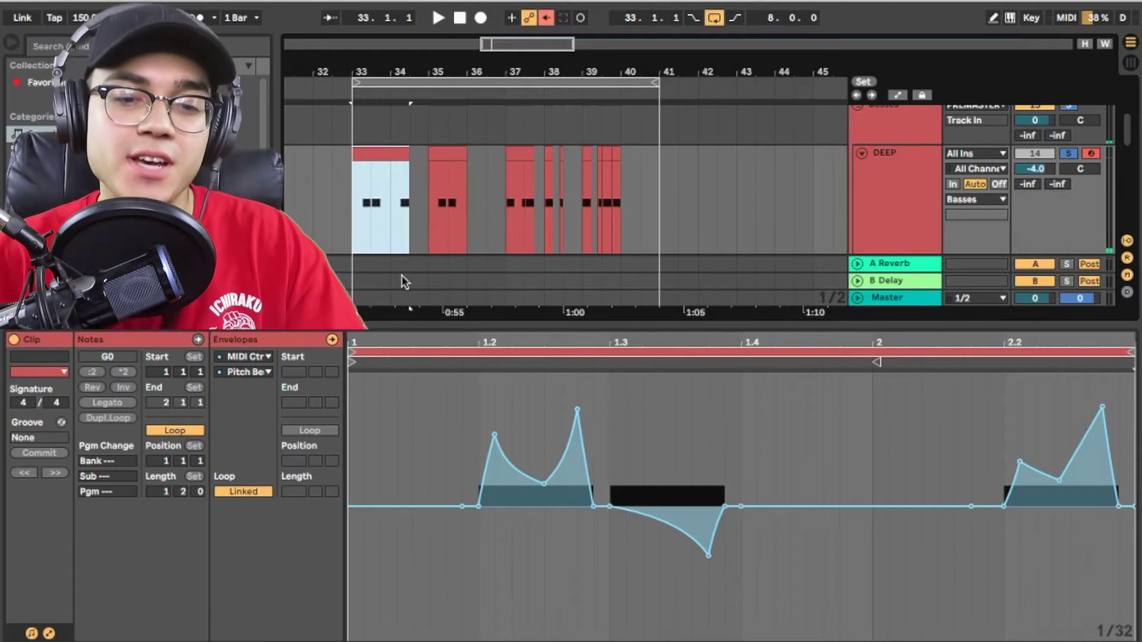
key("space")
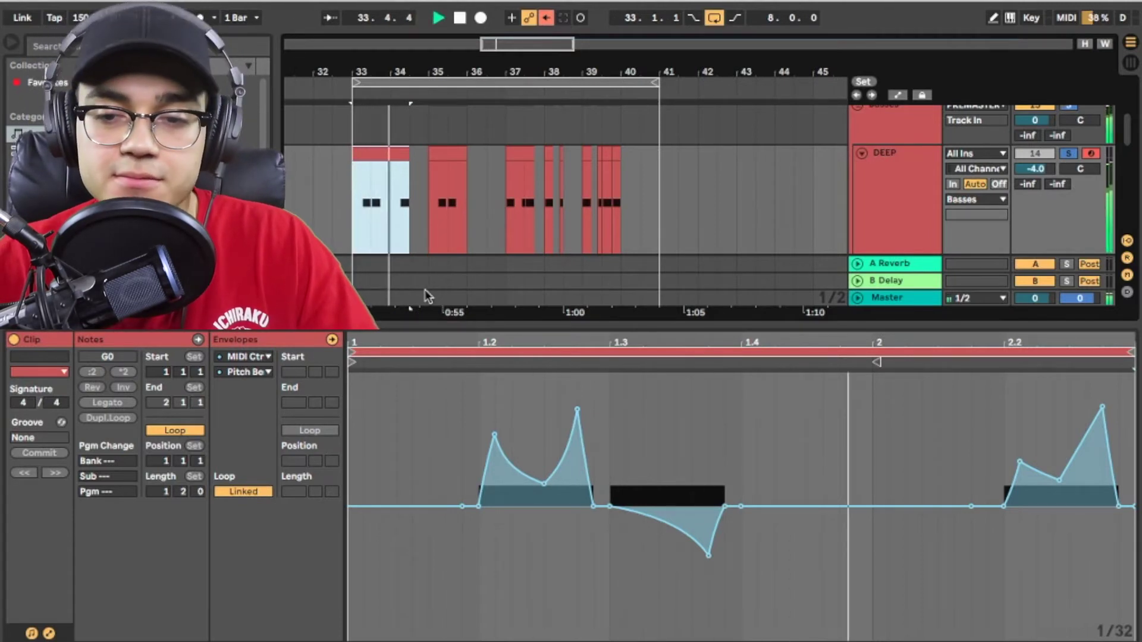
key("space")
left_click(910, 188)
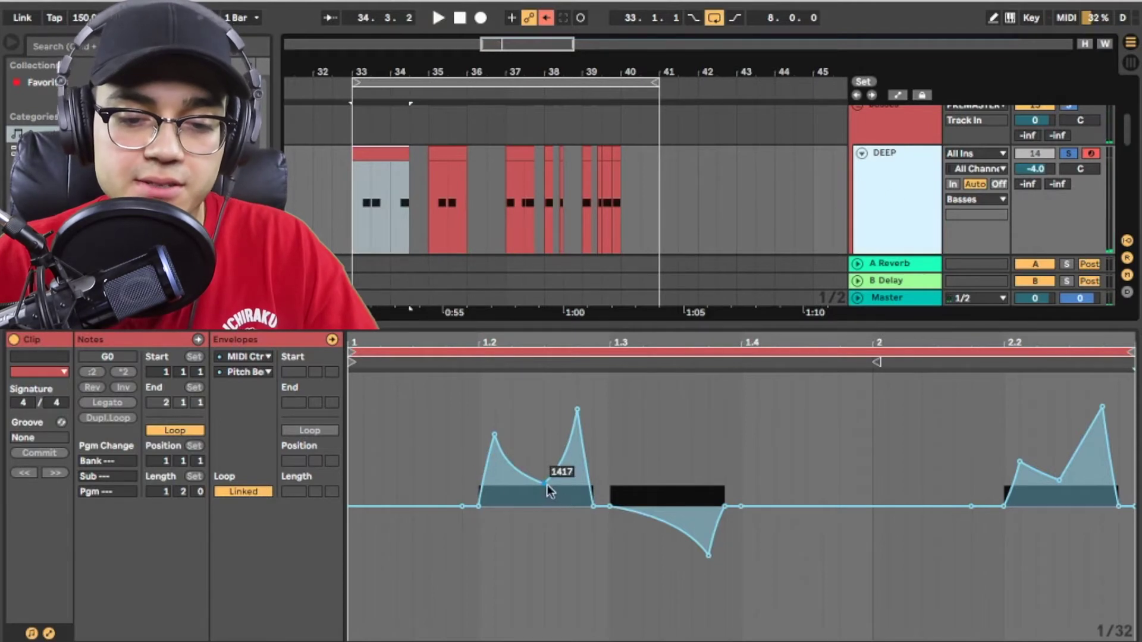
mouse_move(547, 488)
left_mouse_down()
mouse_move(544, 599)
mouse_move(544, 395)
mouse_move(544, 483)
left_mouse_up()
Audition the new pitch bend and close Detail View to show the full arrangement
key("space")
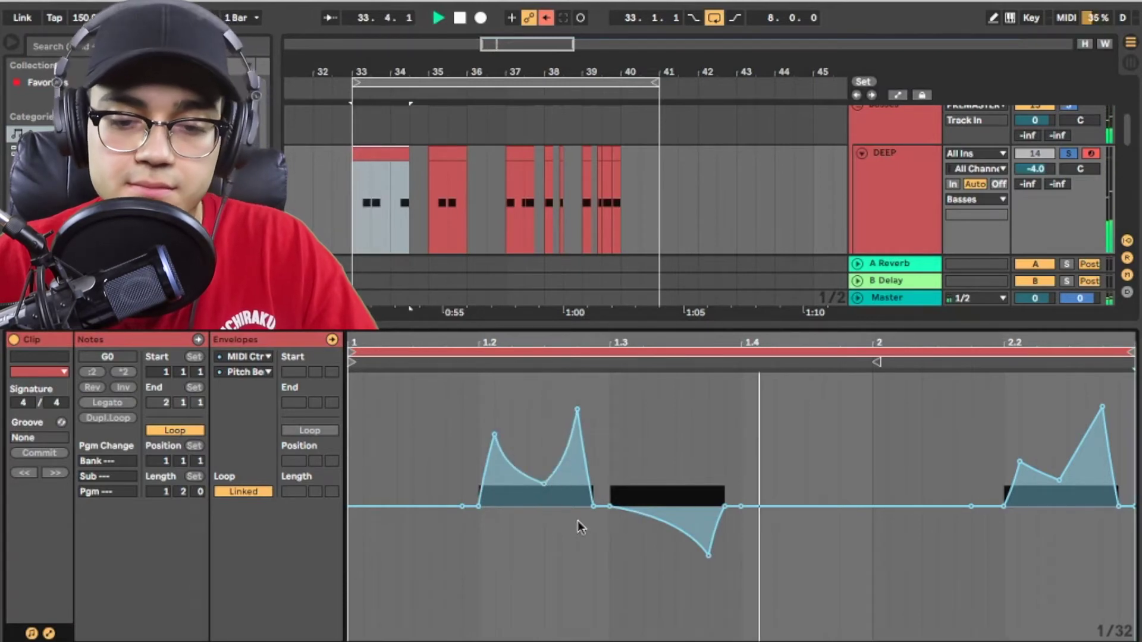
key("space")
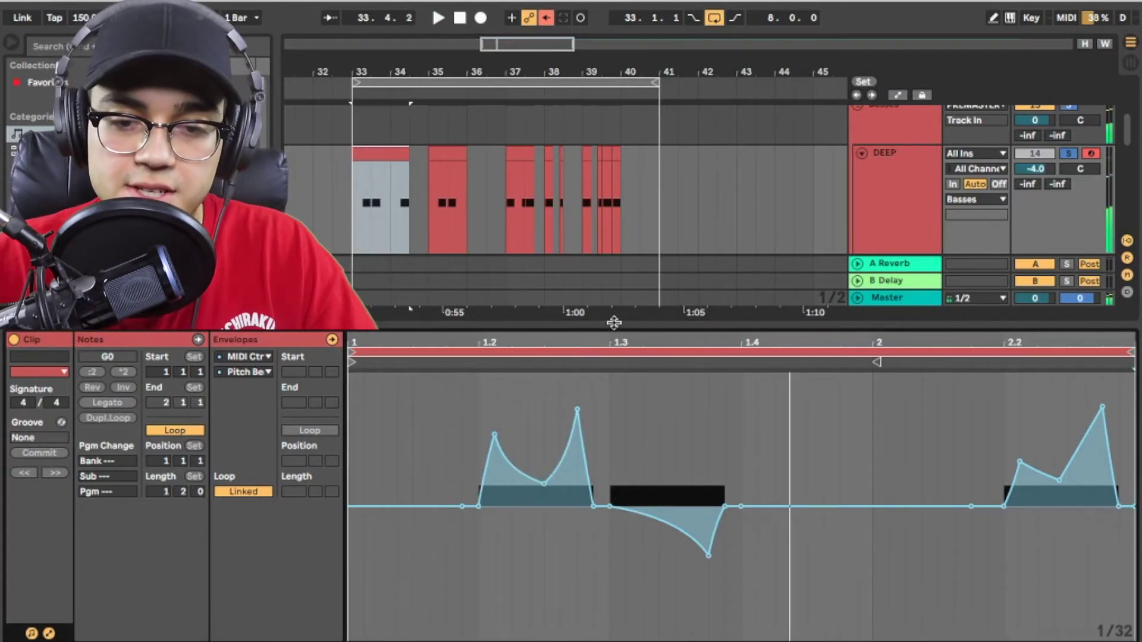
double_click(614, 323)
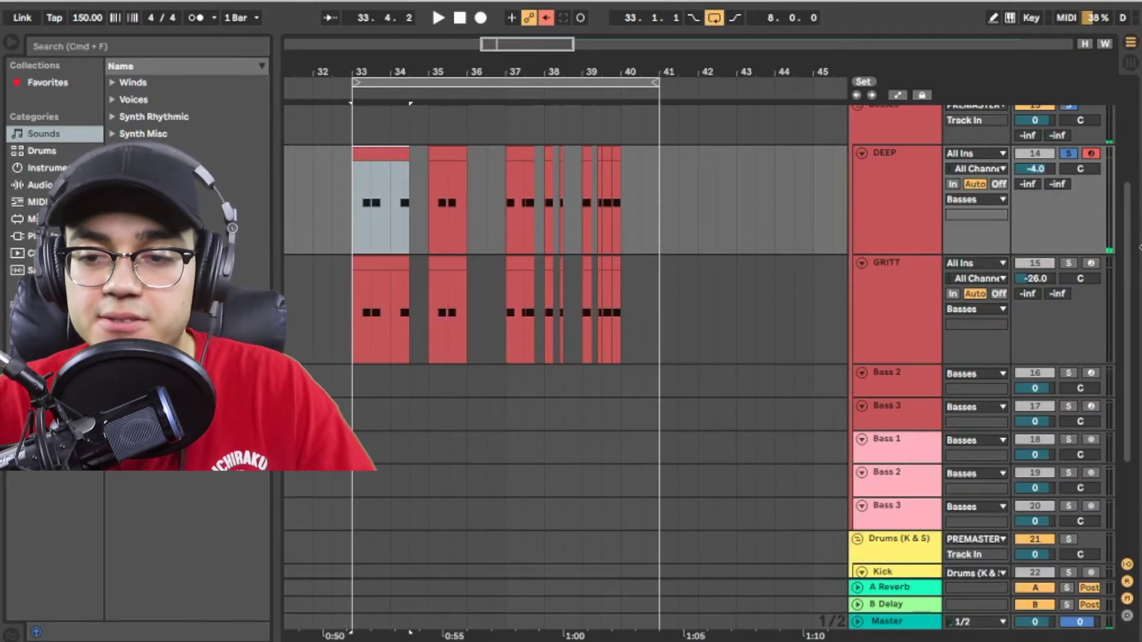
Show DEEP's device chain, enable Kompany OTT and listen to the compressed bass
key("super+alt+l")
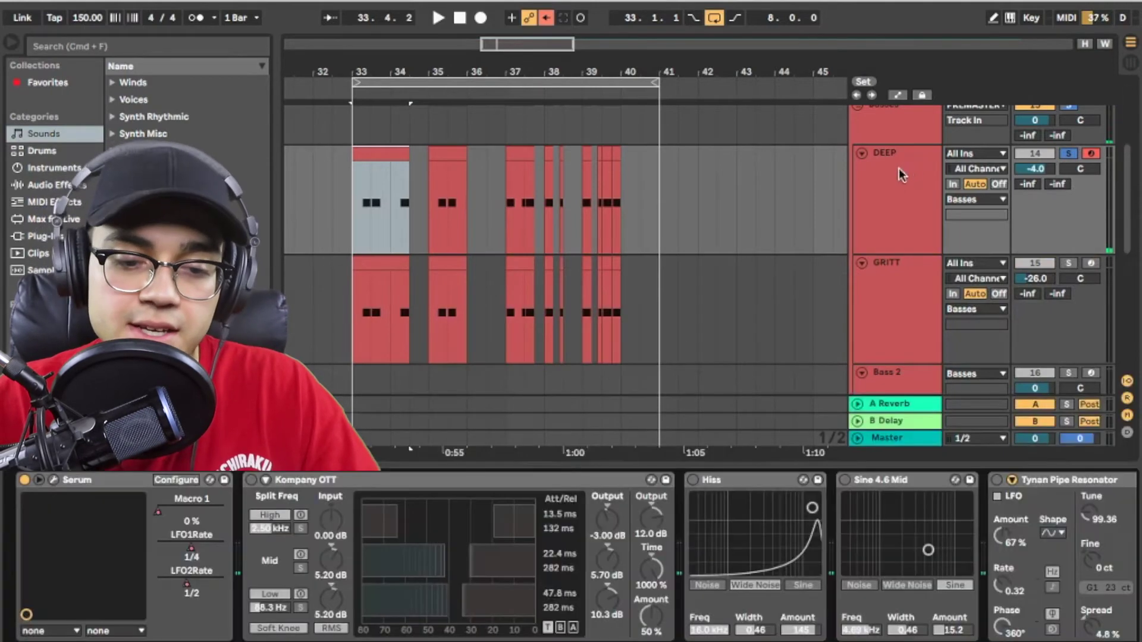
left_click(251, 480)
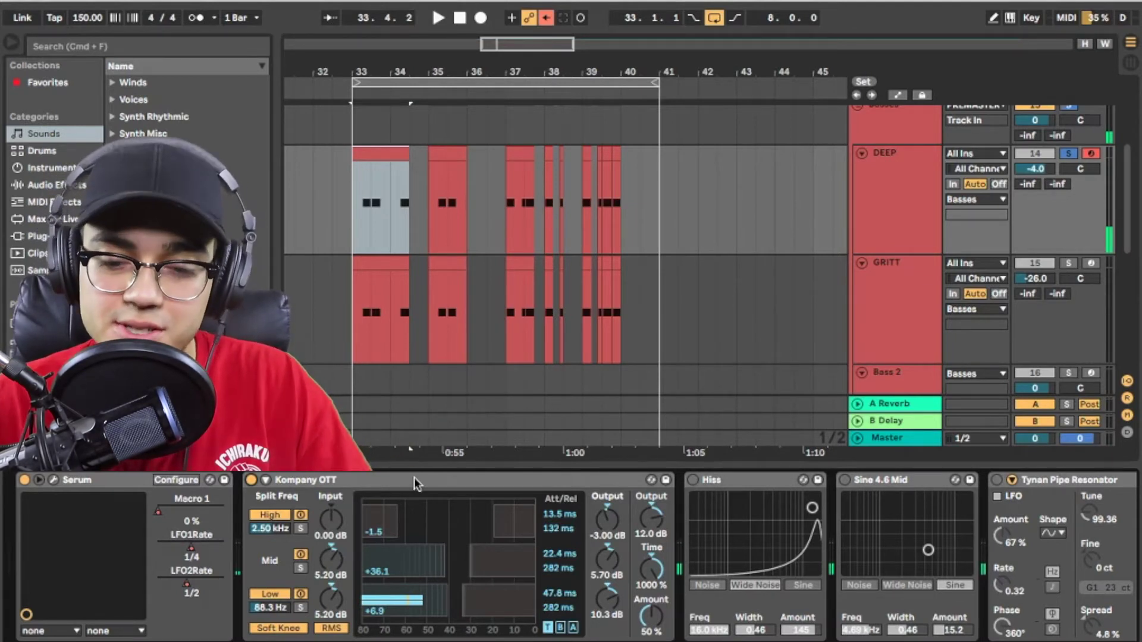
key("space")
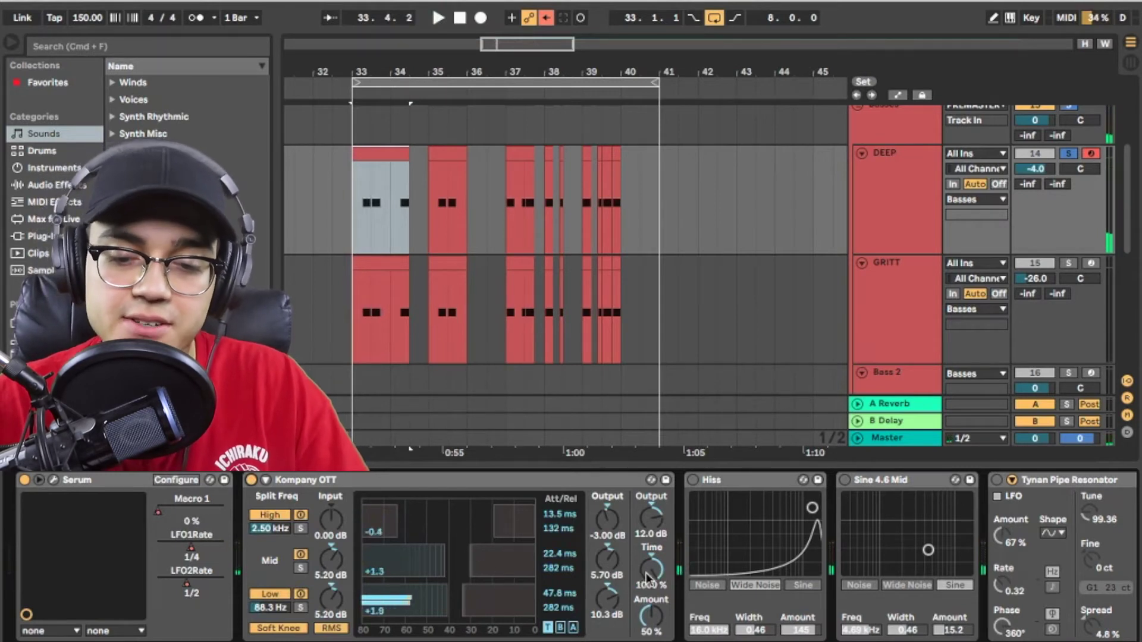
scroll(654, 572, "right", 5)
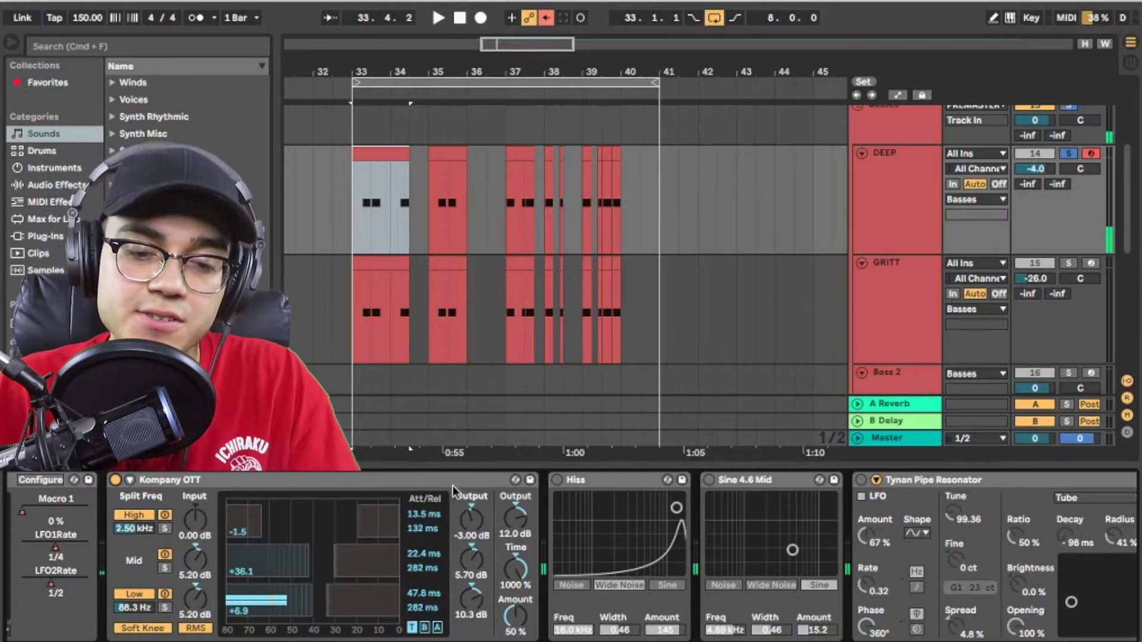
scroll(446, 482, "left", 3)
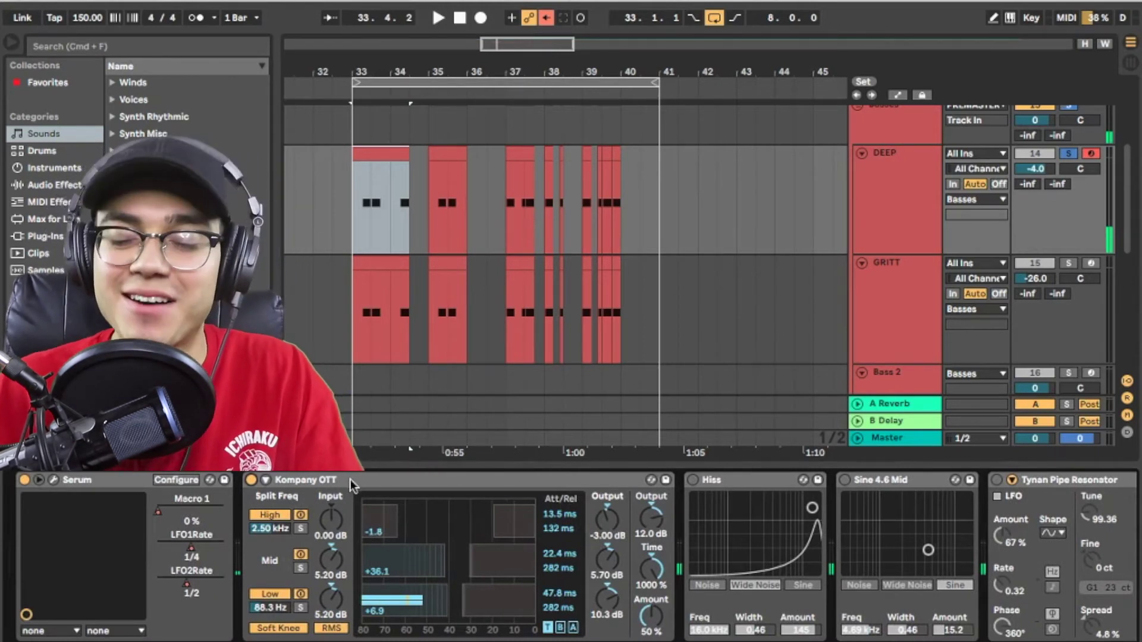
scroll(574, 505, "right", 1)
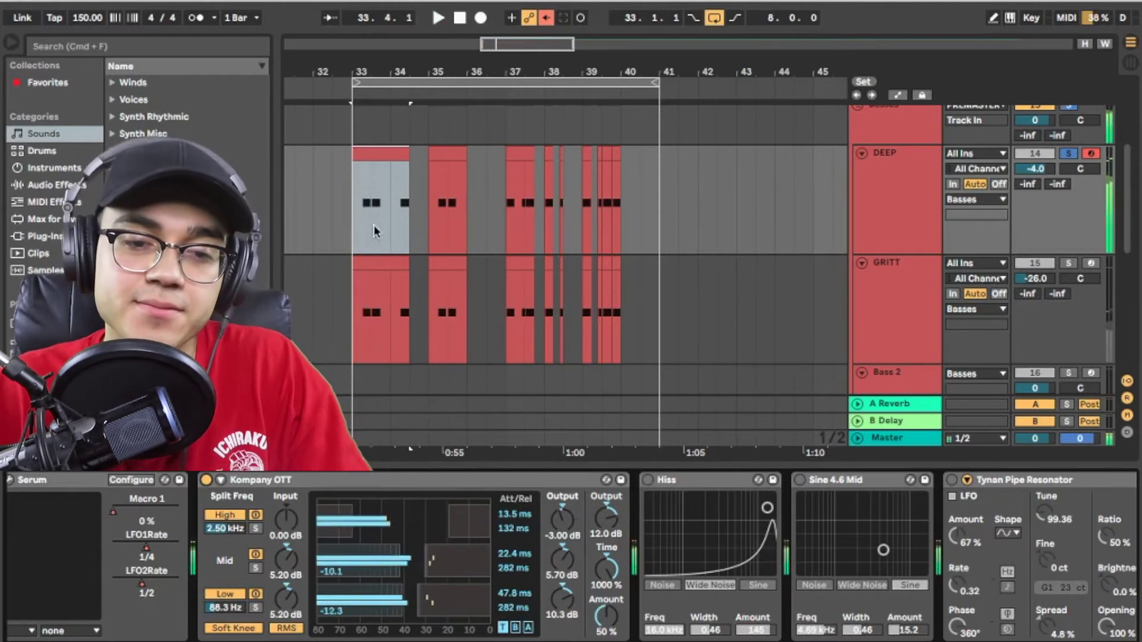
key("plus")
key("plus")
Switch on DEEP's Hiss layer and compare it against GRITT's effects chain during playback
left_click(399, 223)
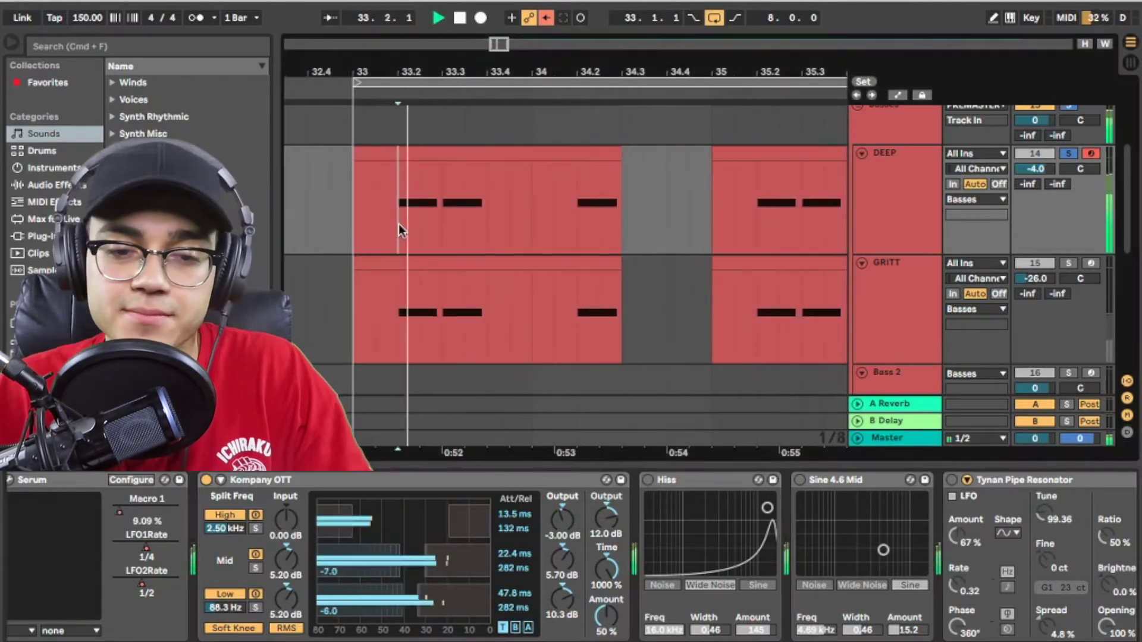
left_click(647, 480)
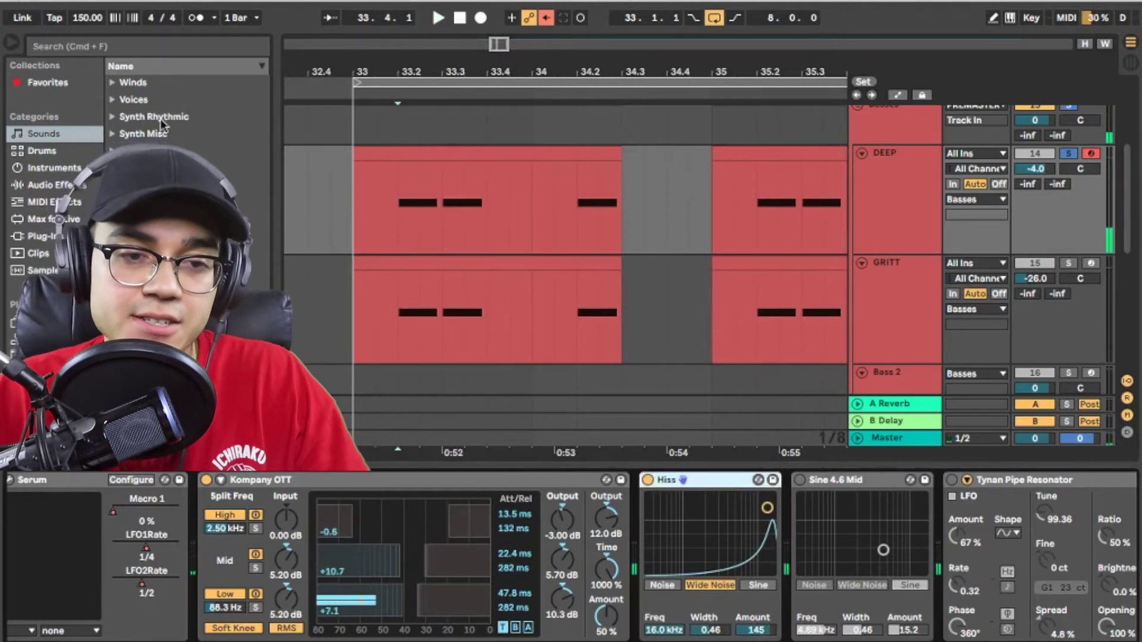
left_click(128, 47)
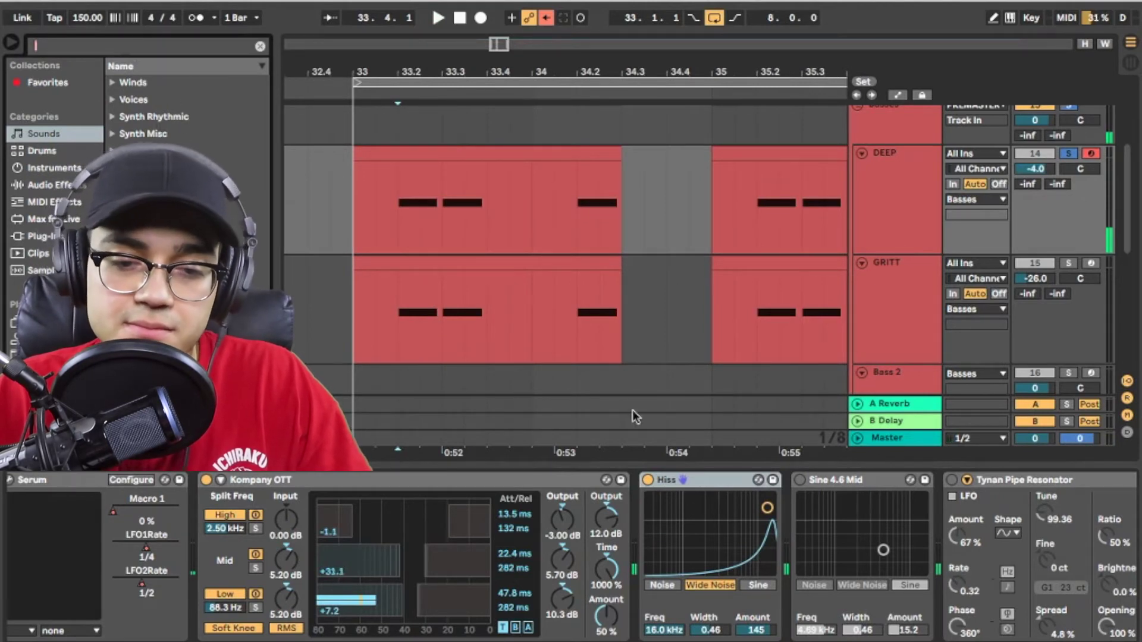
left_click(395, 294)
key("space")
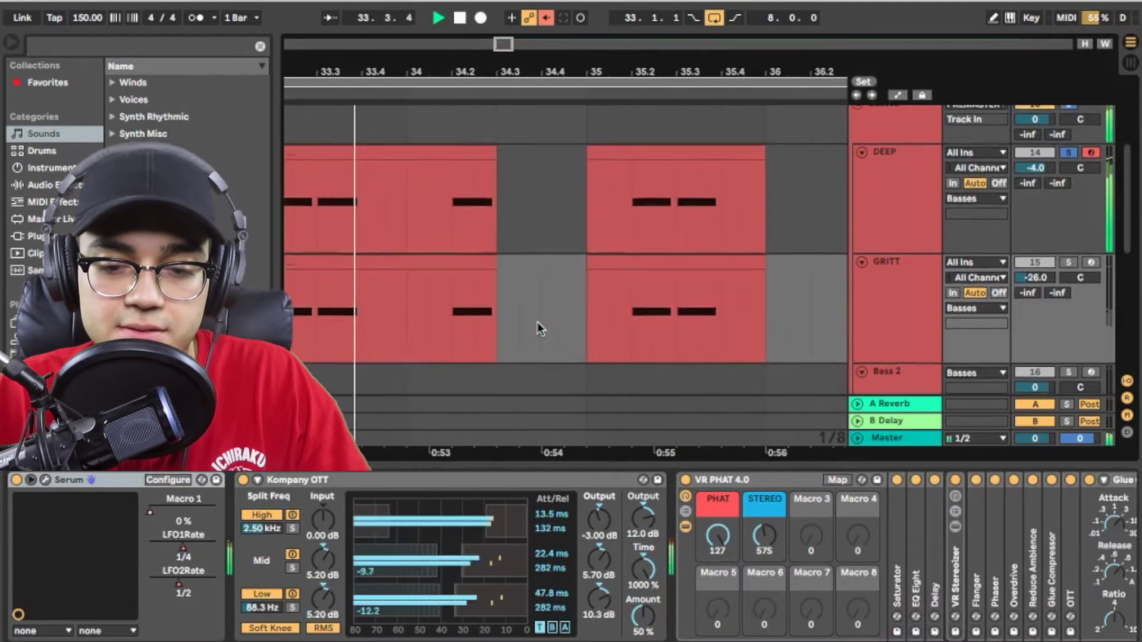
left_click(909, 173)
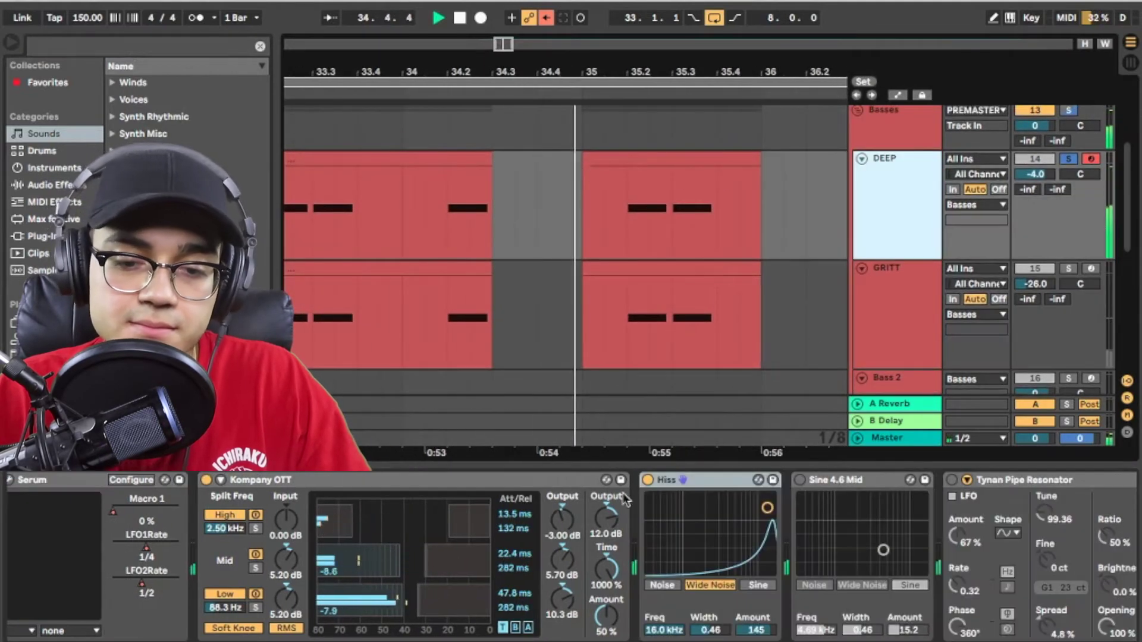
key("space")
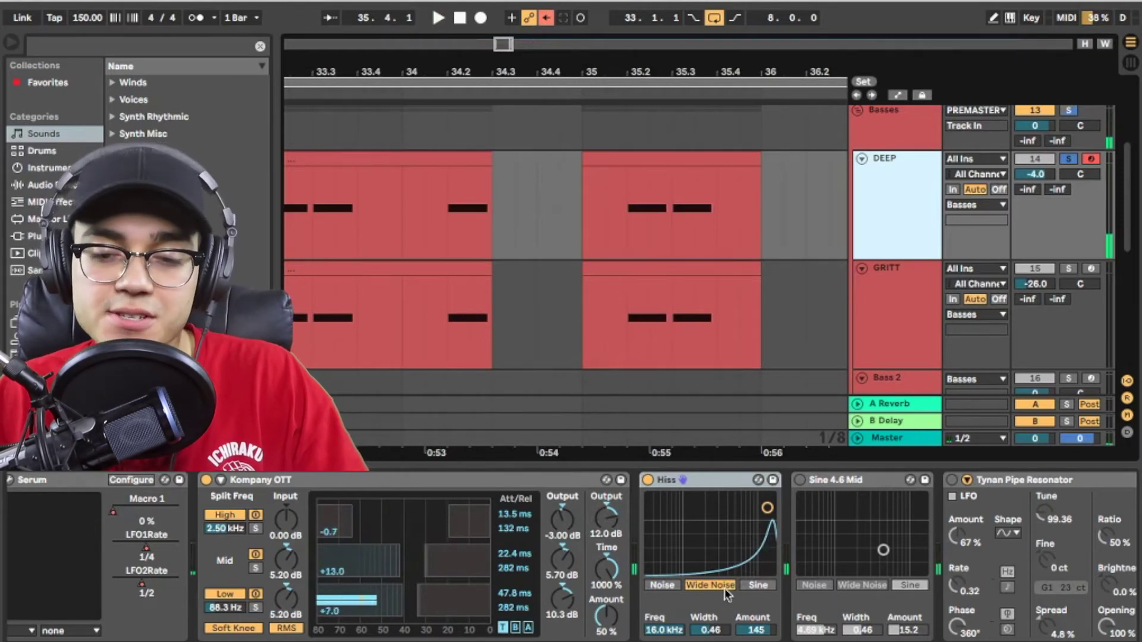
Switch on the Sine 4.6 Mid layer, audition the added layers, and enable the Tynan Pipe Resonator
scroll(544, 483, "right", 5)
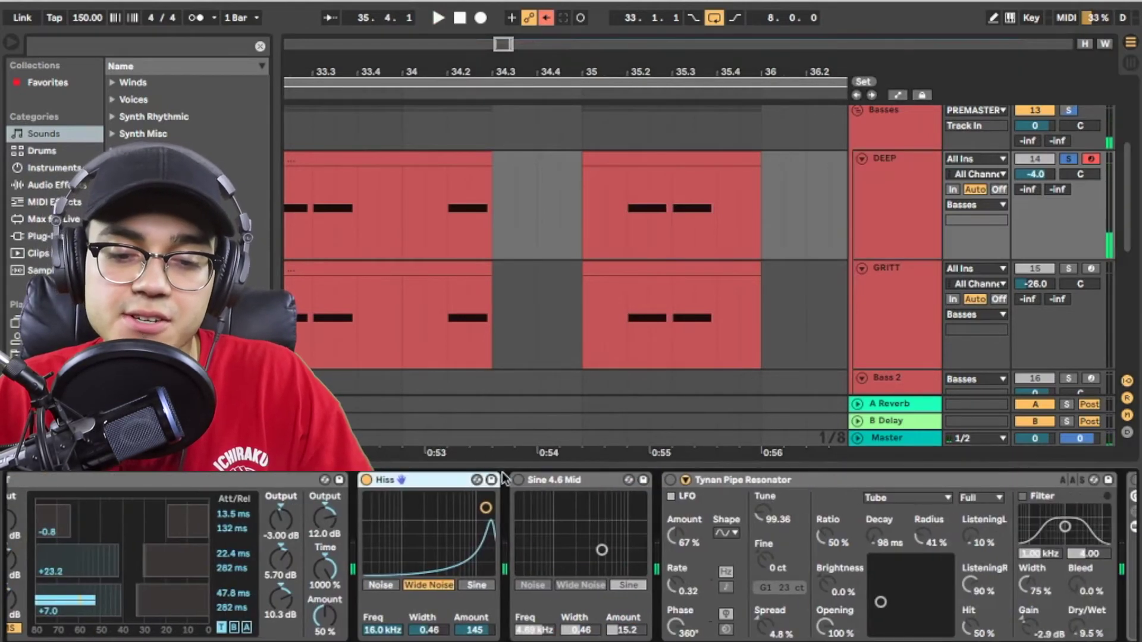
left_click(518, 482)
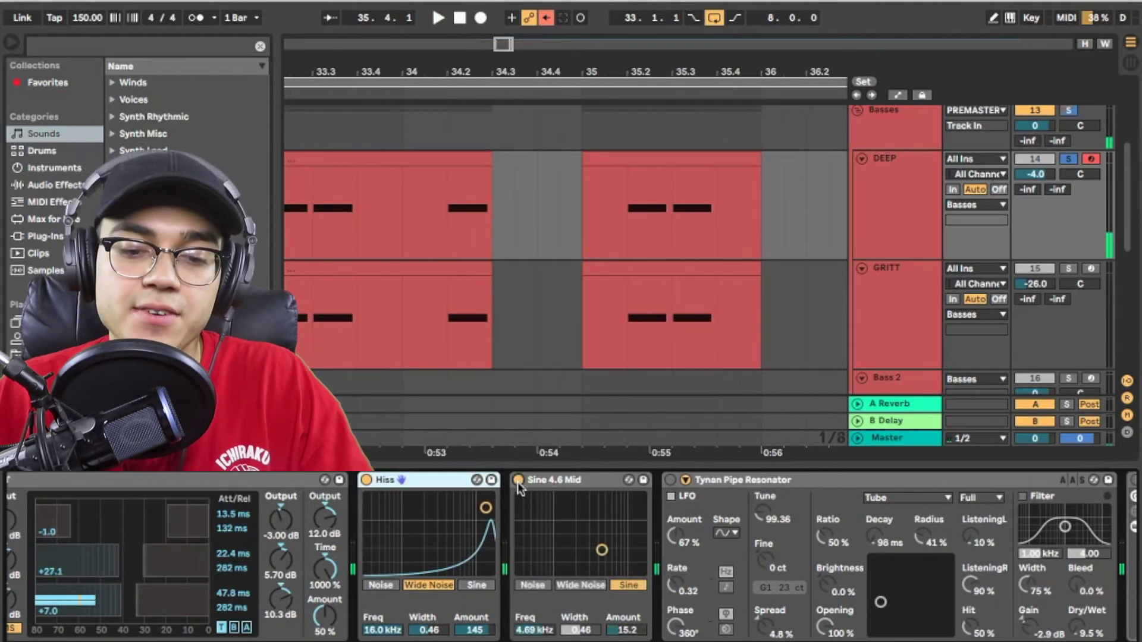
left_click(580, 483)
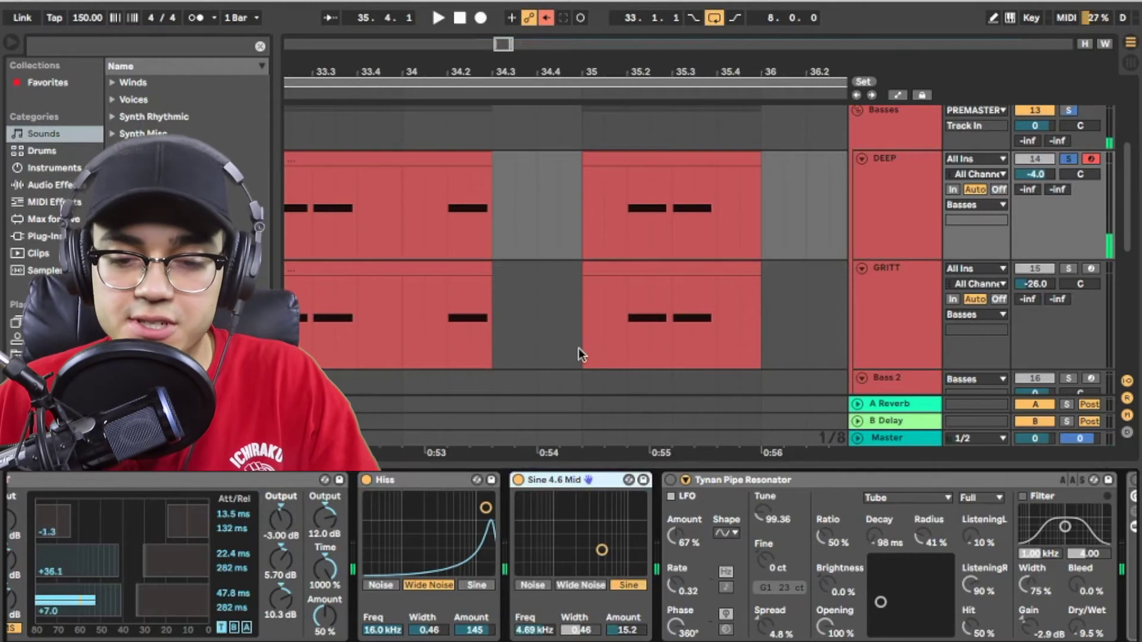
key("space")
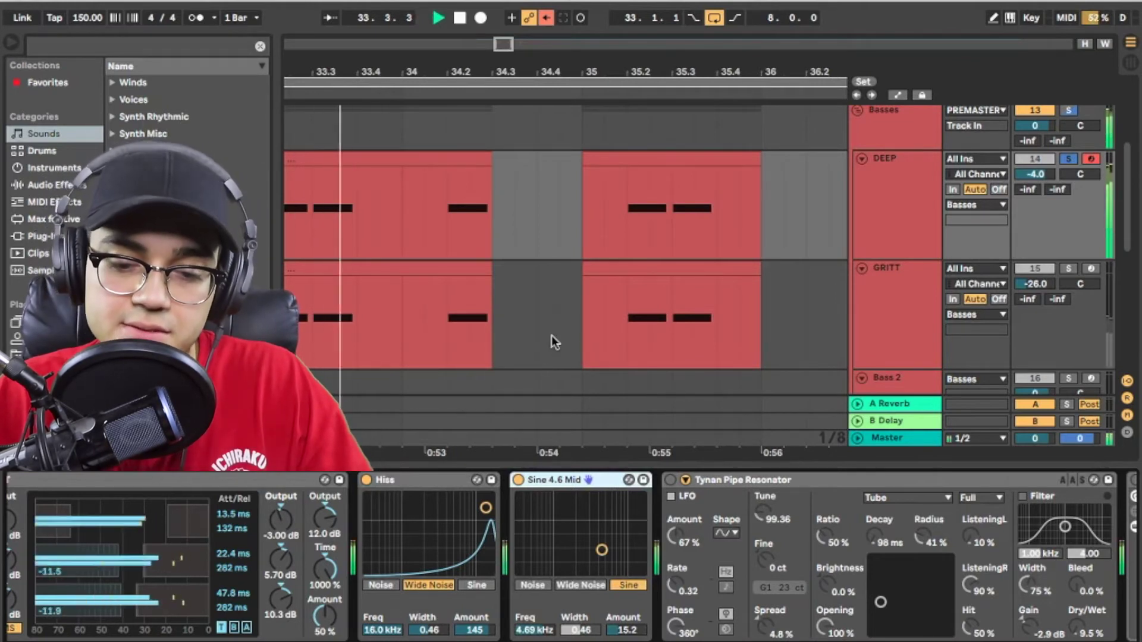
key("space")
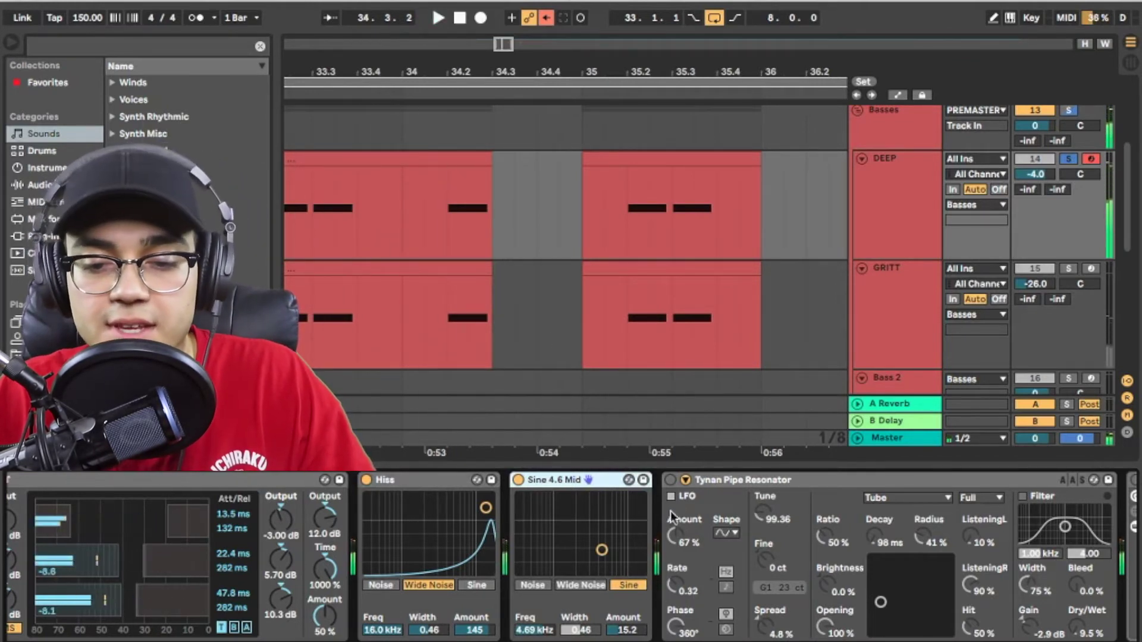
left_click(670, 480)
Open the Tynan Pipe Resonator's type list and keep it on Tube mode
scroll(654, 487, "right", 4)
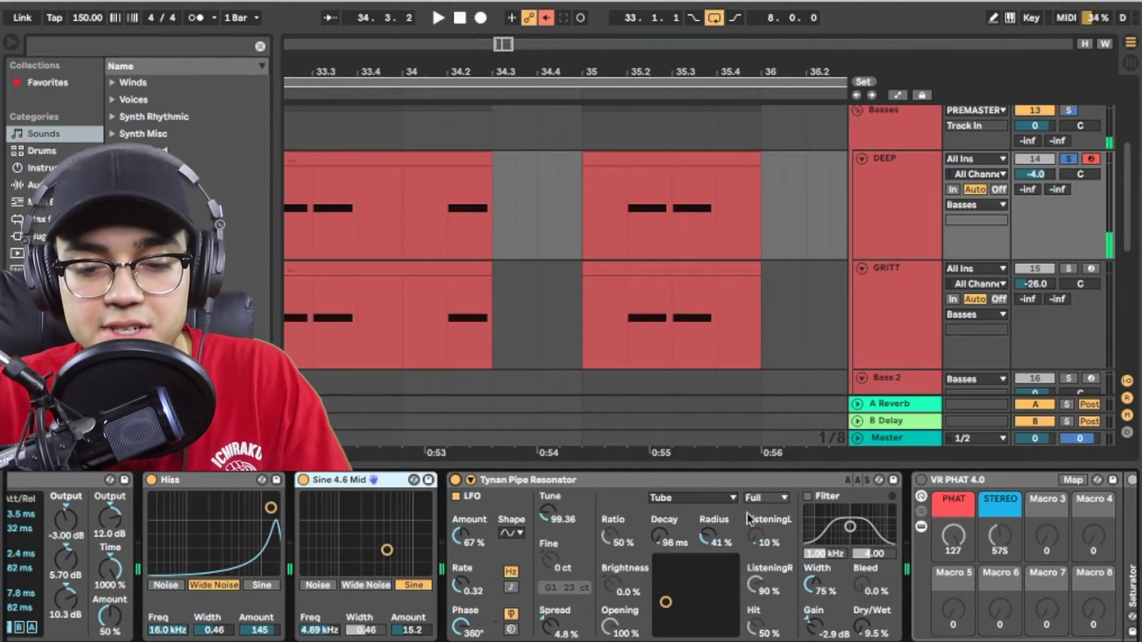
left_click(716, 501)
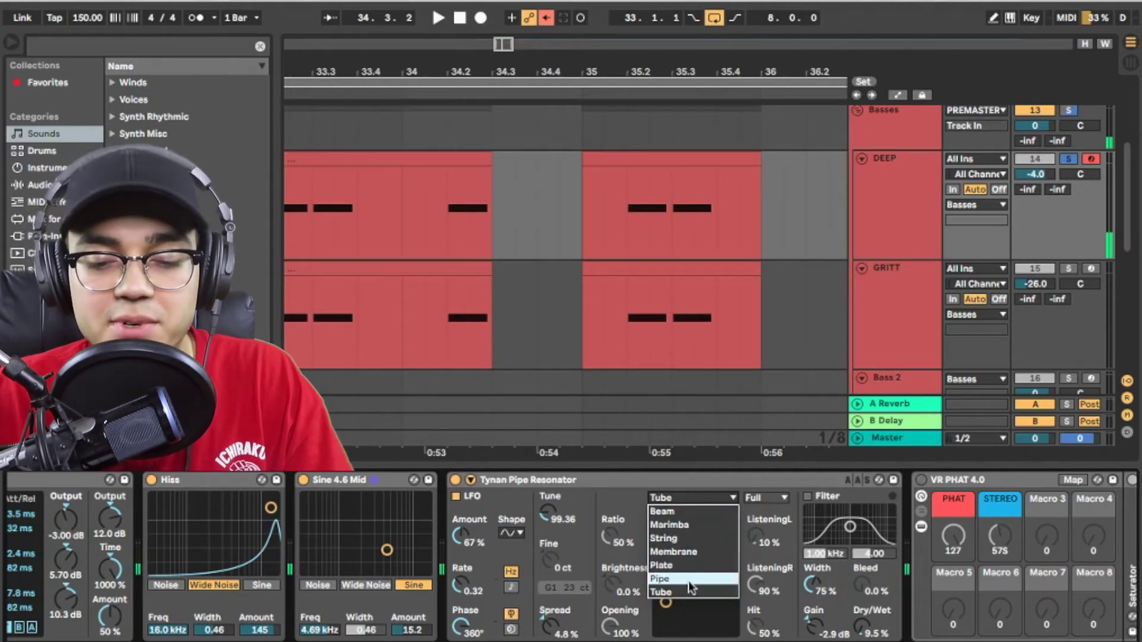
left_click(651, 571)
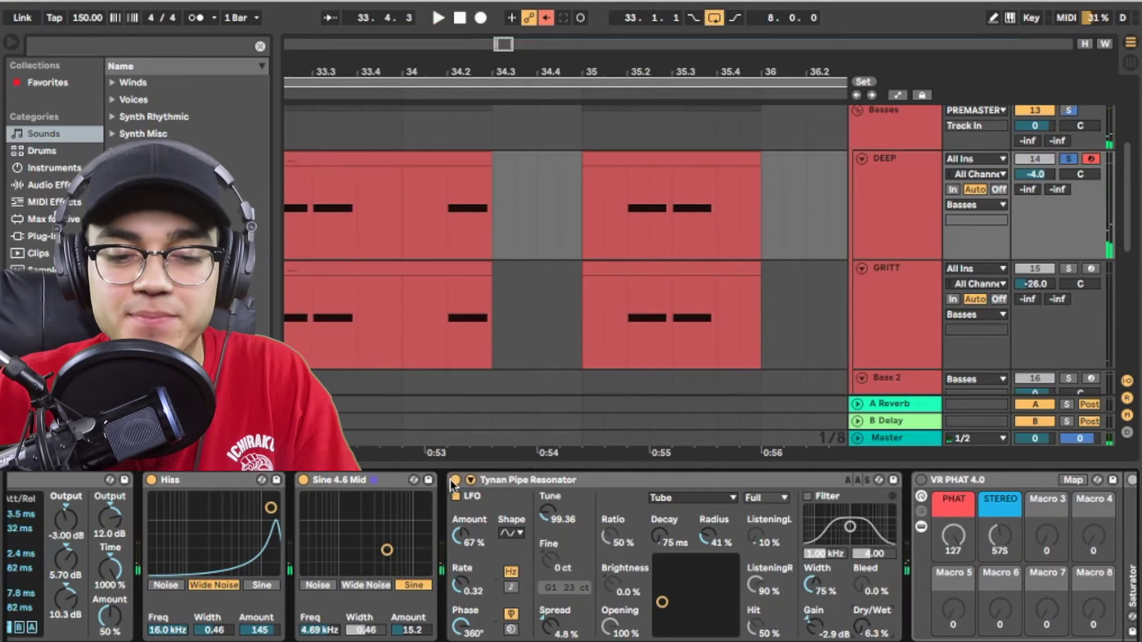
Play the bass, hide the Detail View, and solo GRITT in place of DEEP
scroll(454, 484, "right", 5)
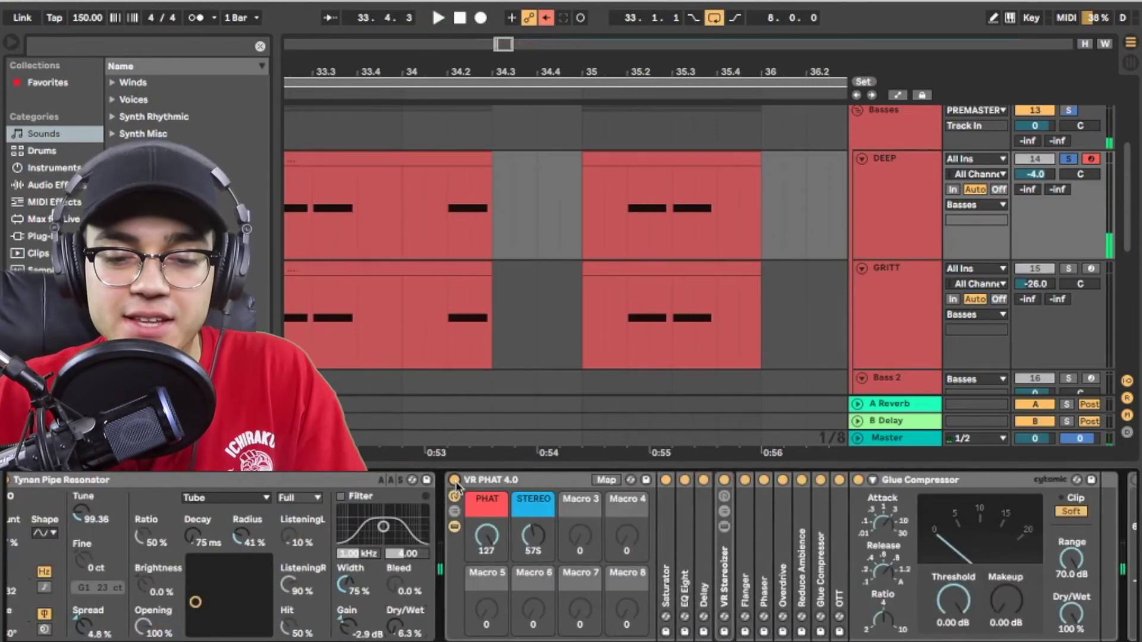
key("space")
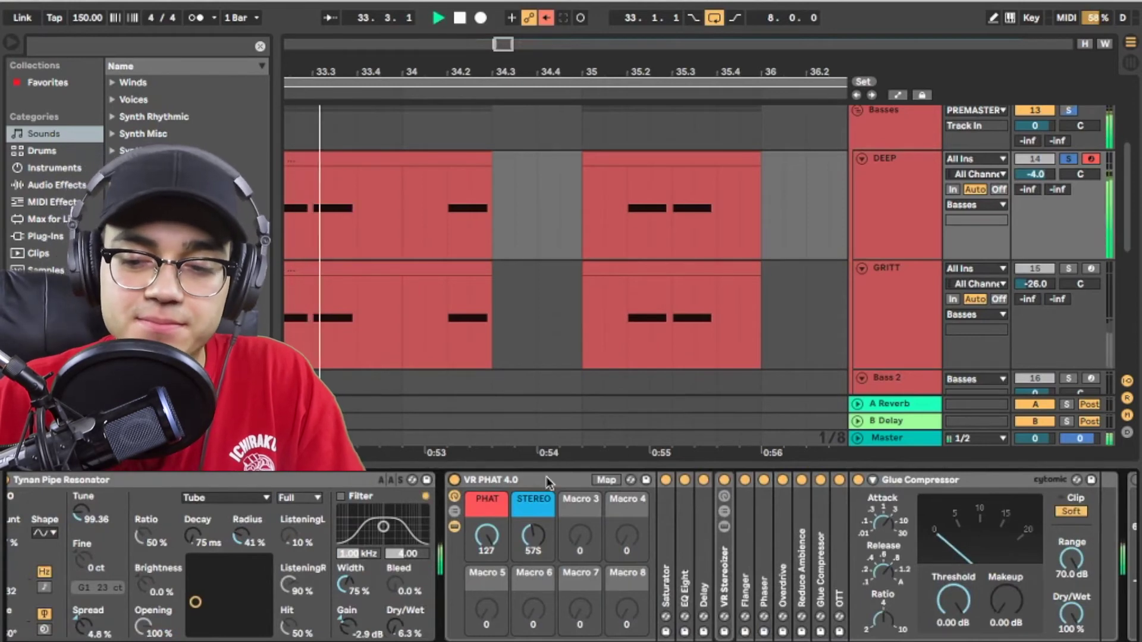
scroll(546, 476, "right", 5)
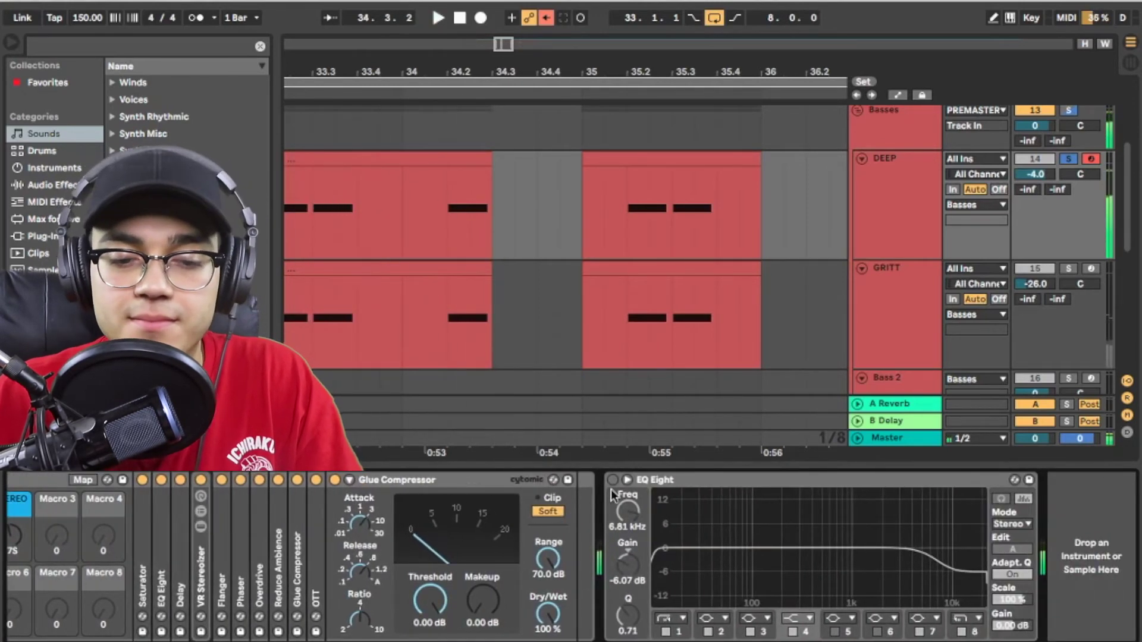
scroll(419, 531, "left", 3)
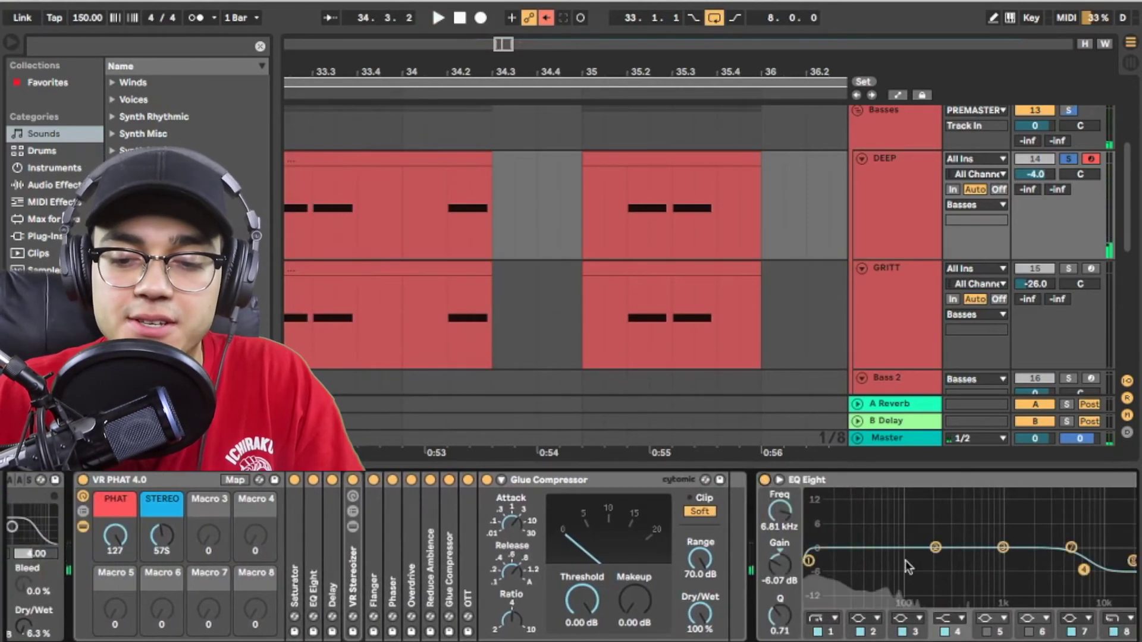
scroll(871, 573, "right", 3)
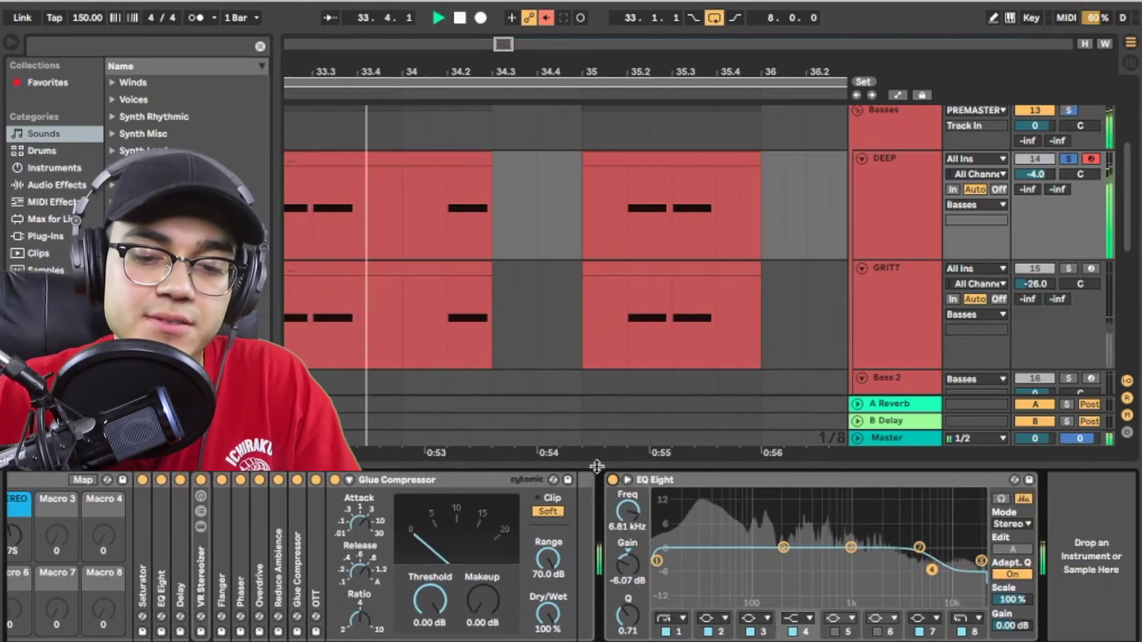
key("ctrl+alt+l")
left_click(1049, 275)
left_click(1069, 268)
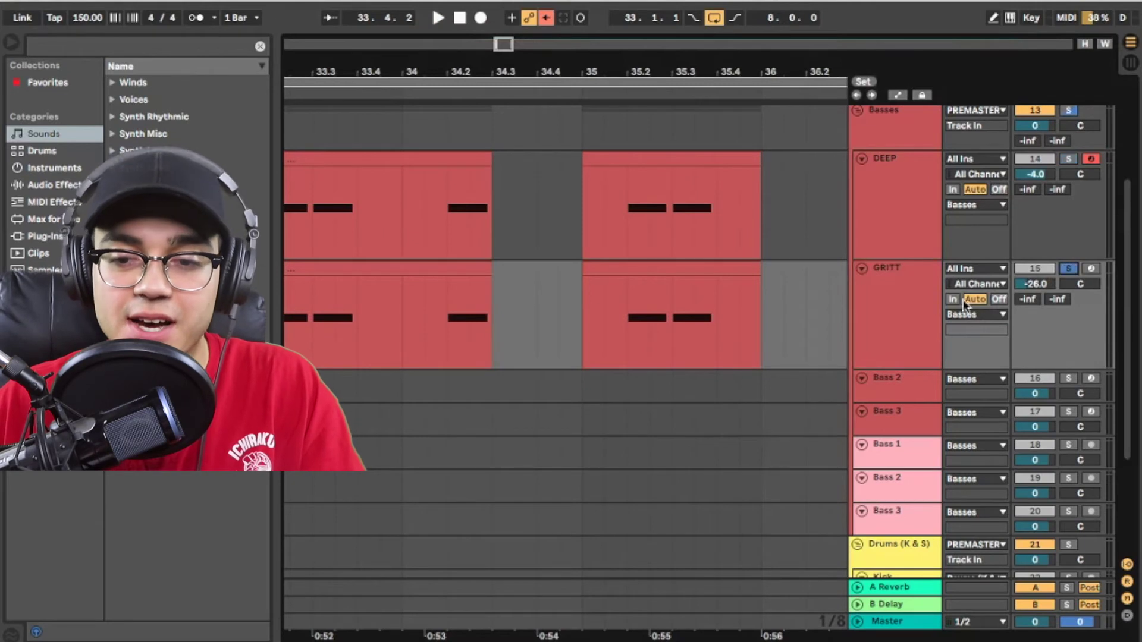
Raise GRITT's volume to -12.9 dB, switch off VR PHAT, and open Serum shifted right
left_click_drag(1015, 287, 1015, 268)
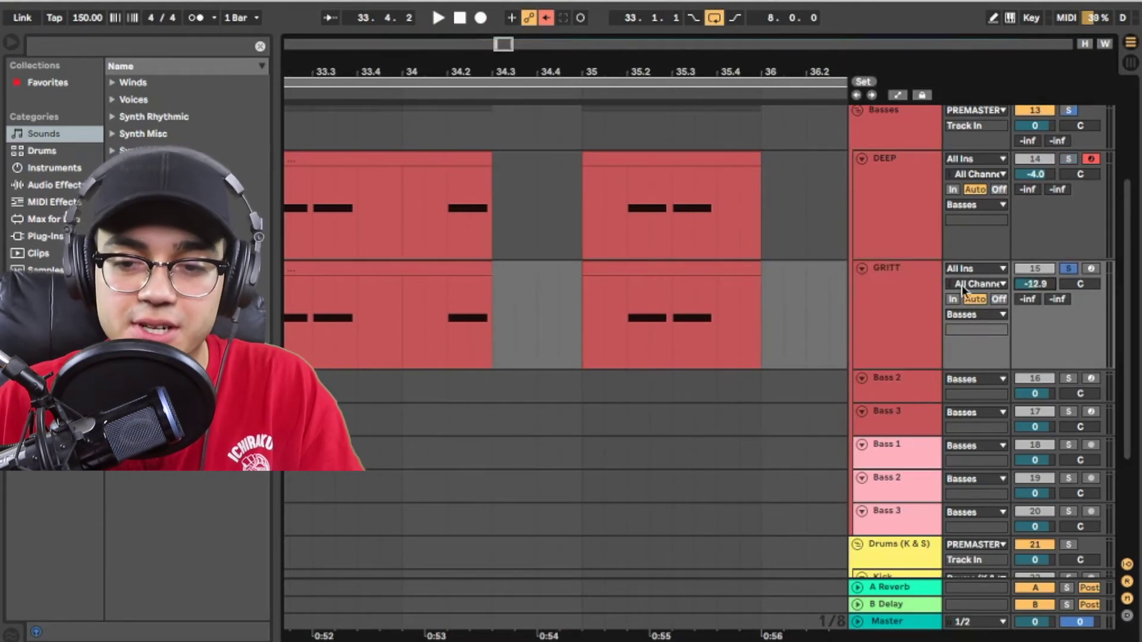
key("ctrl+alt+l")
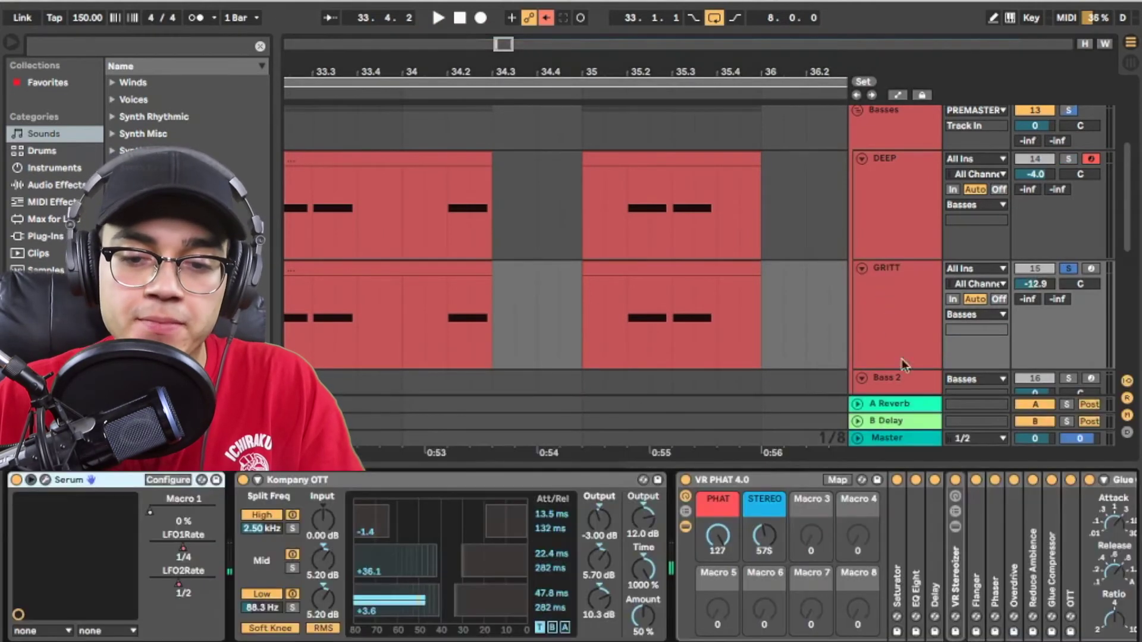
left_click(686, 480)
scroll(640, 490, "right", 10)
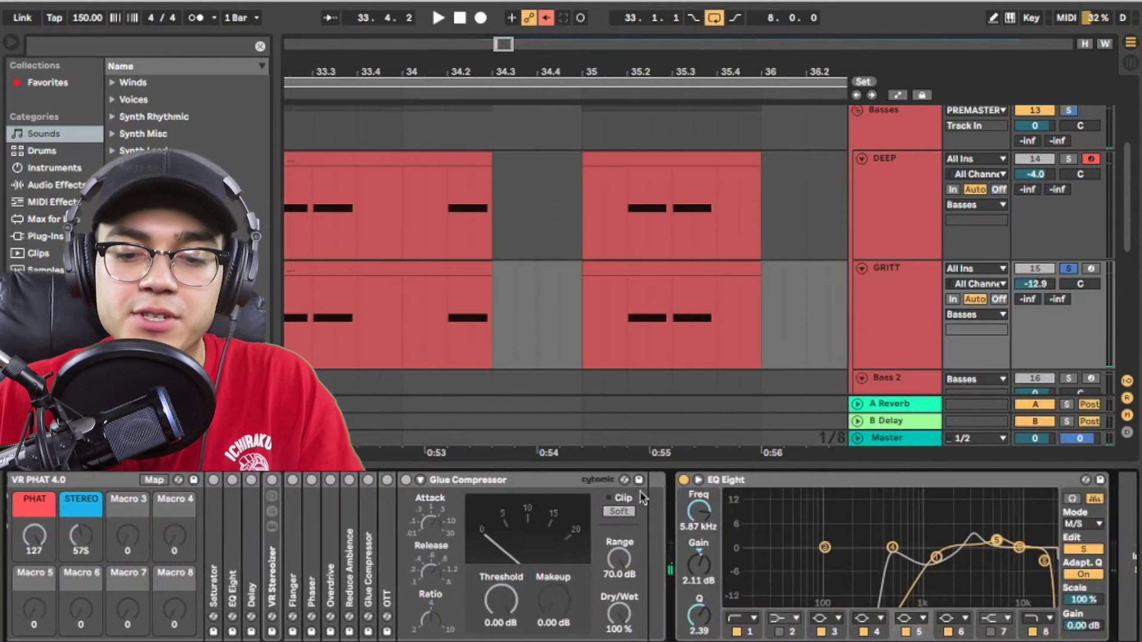
scroll(614, 483, "left", 10)
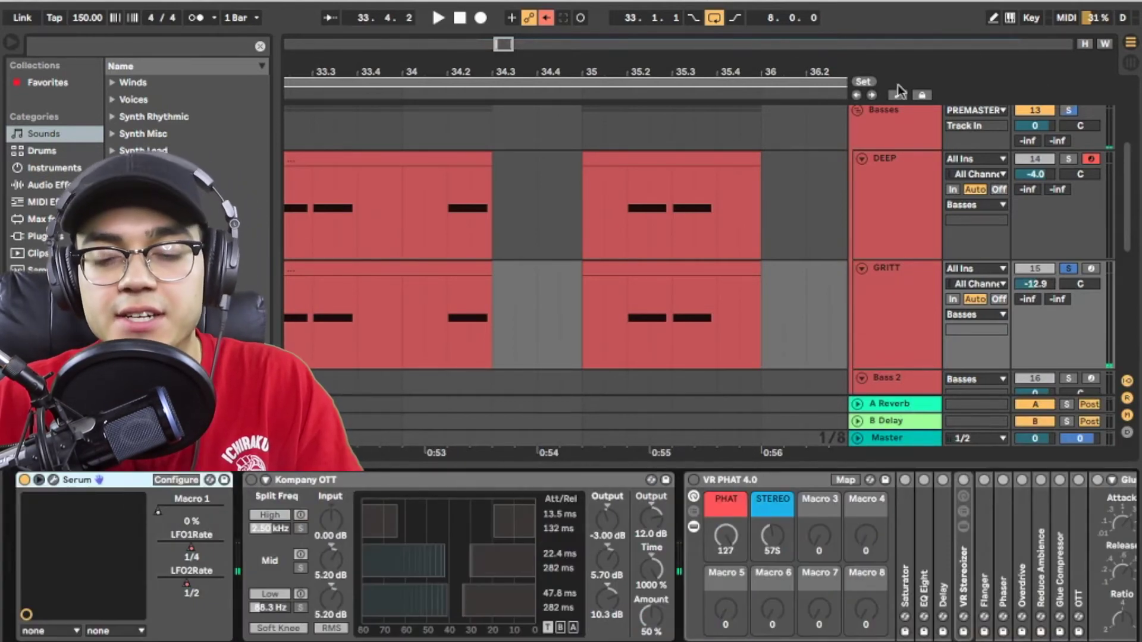
key("super+alt+p")
left_click_drag(583, 17, 782, 16)
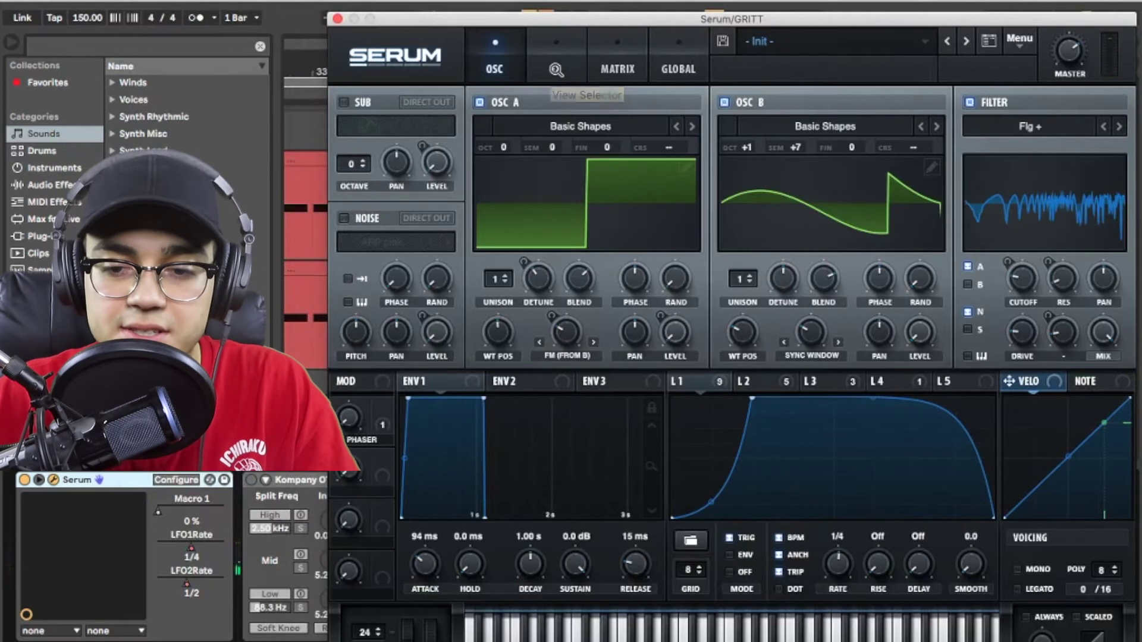
Browse through Serum's FX rack on GRITT
left_click(558, 64)
scroll(1130, 261, "down", 8)
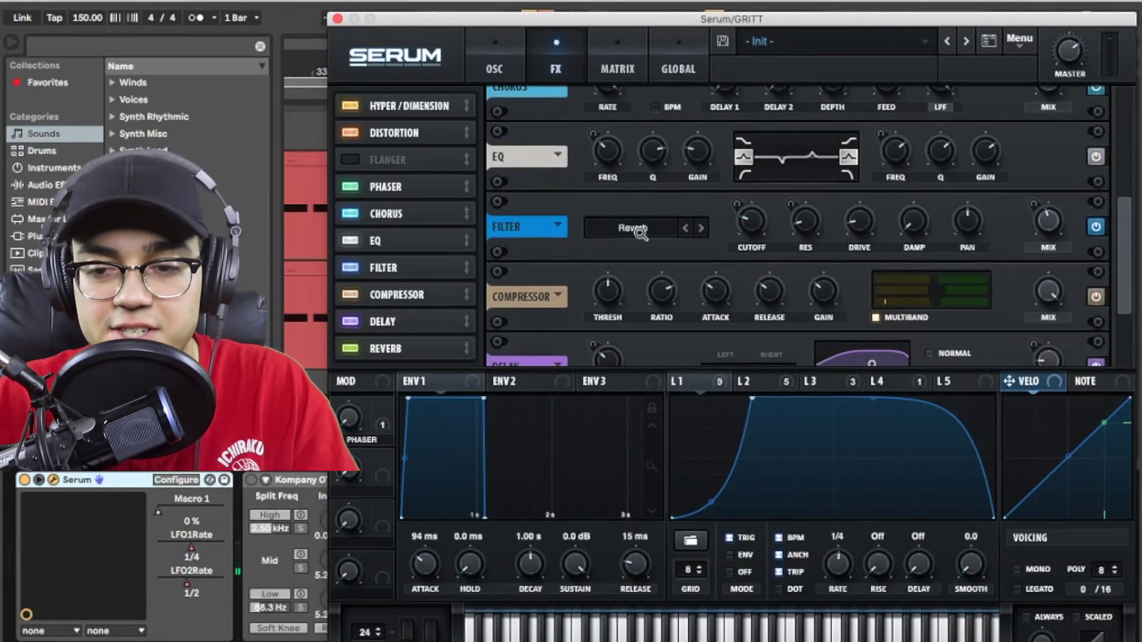
scroll(1120, 230, "down", 3)
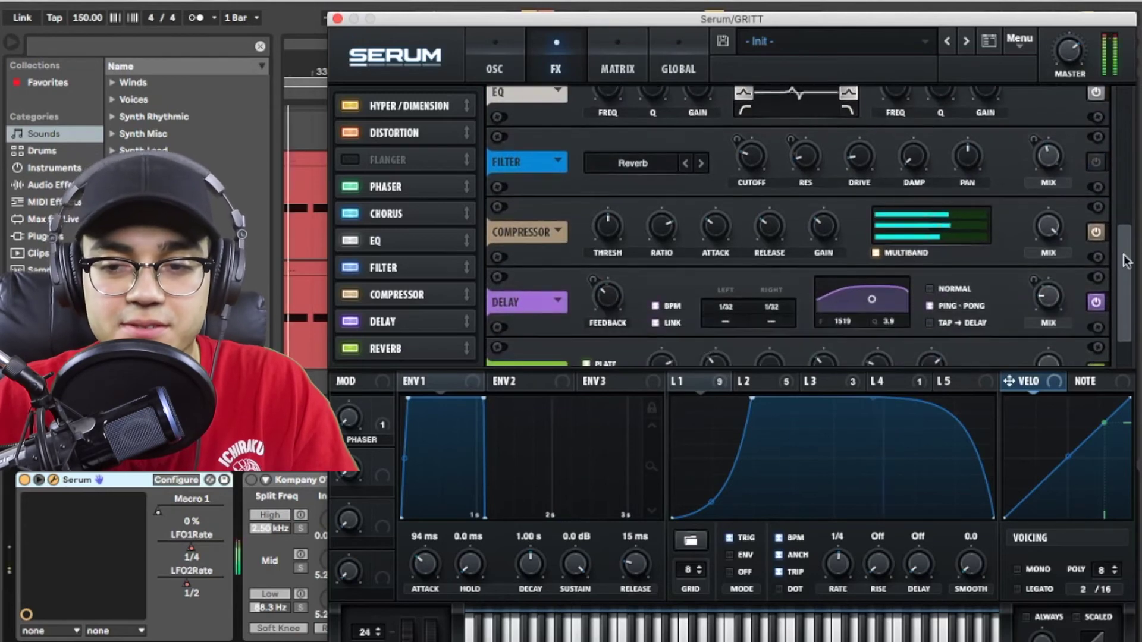
scroll(1124, 232, "up", 3)
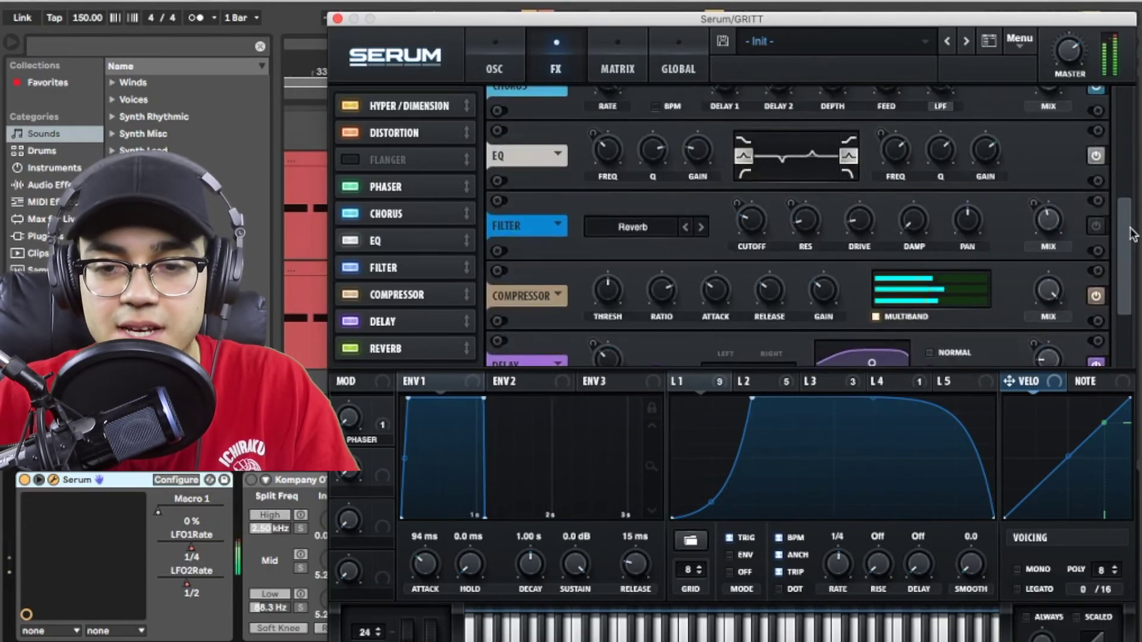
left_click_drag(1133, 233, 1119, 116)
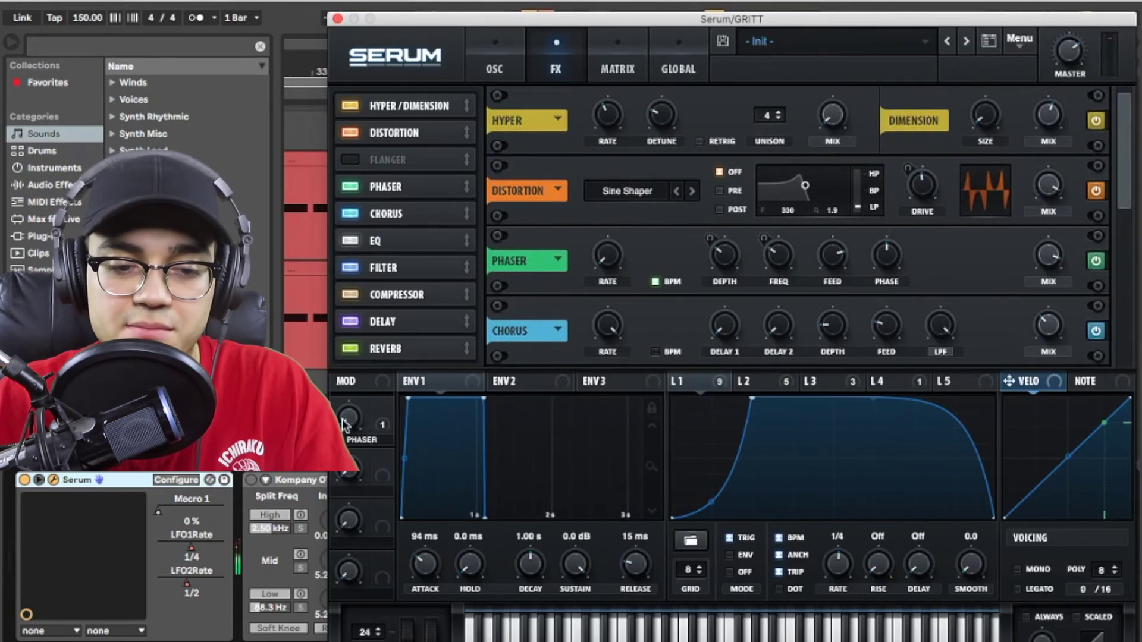
Delete the automation on Serum's Macro 1
right_click(189, 516)
left_click(225, 564)
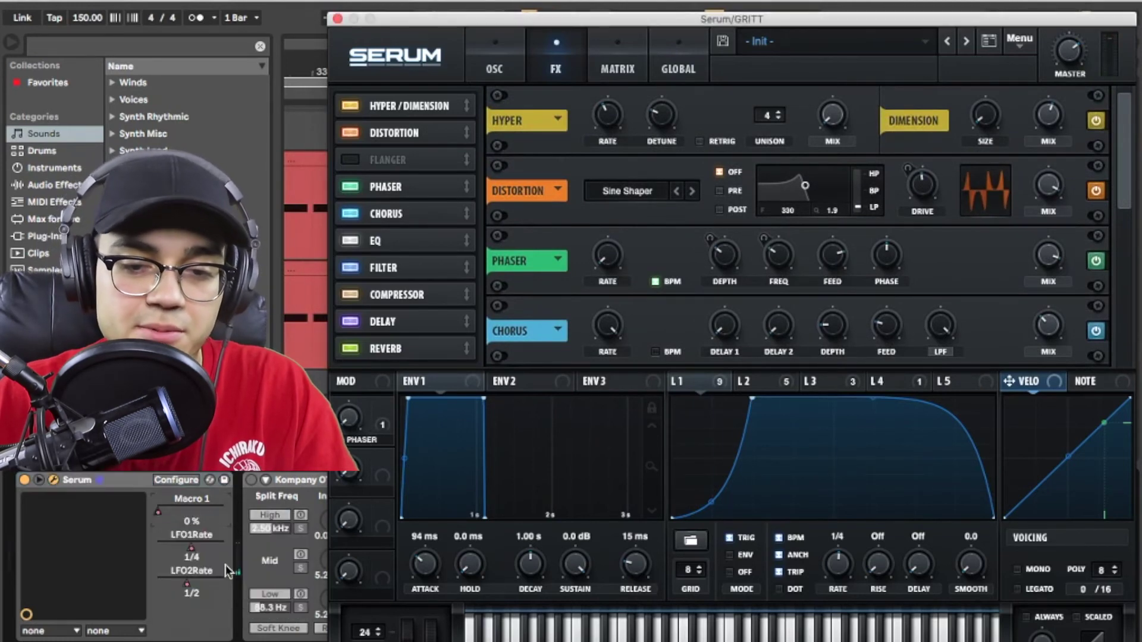
right_click(162, 512)
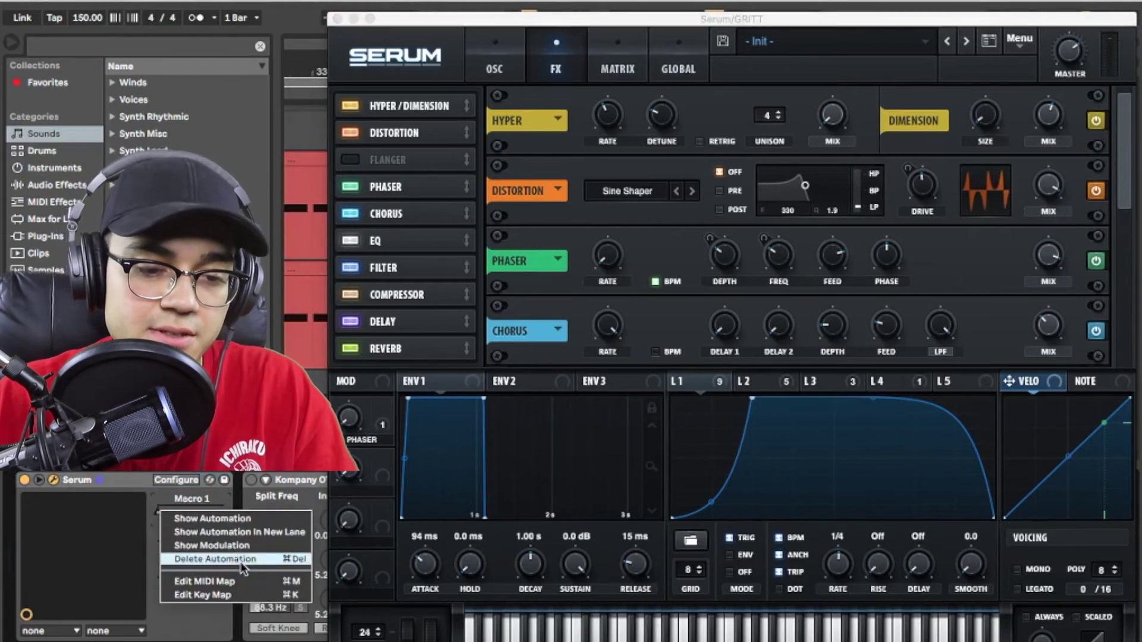
left_click(241, 493)
right_click(162, 511)
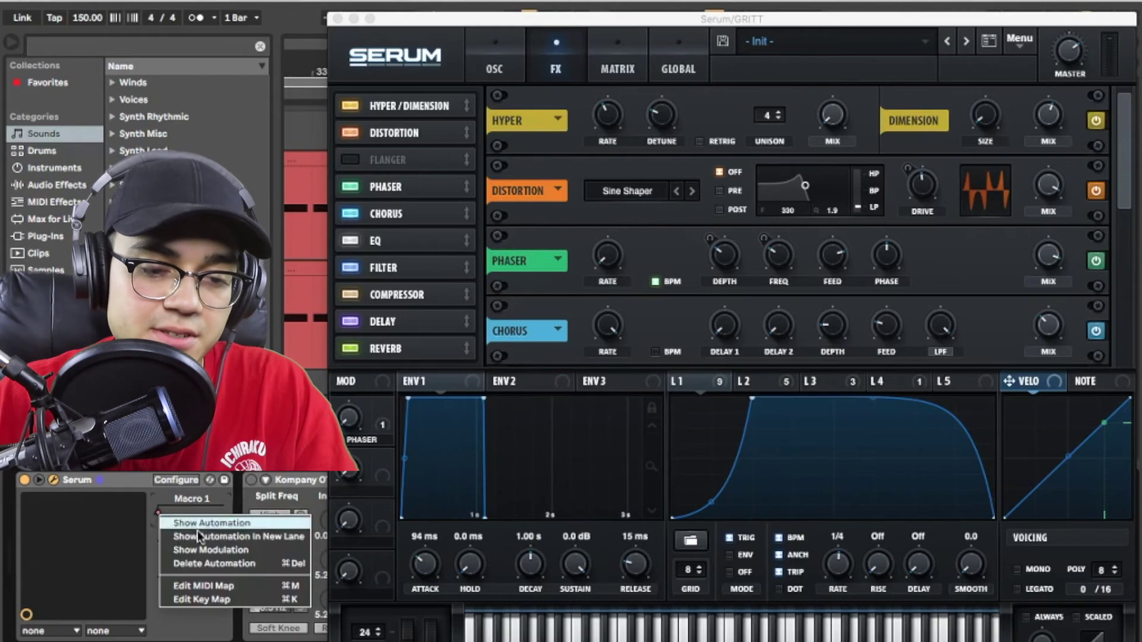
left_click(215, 564)
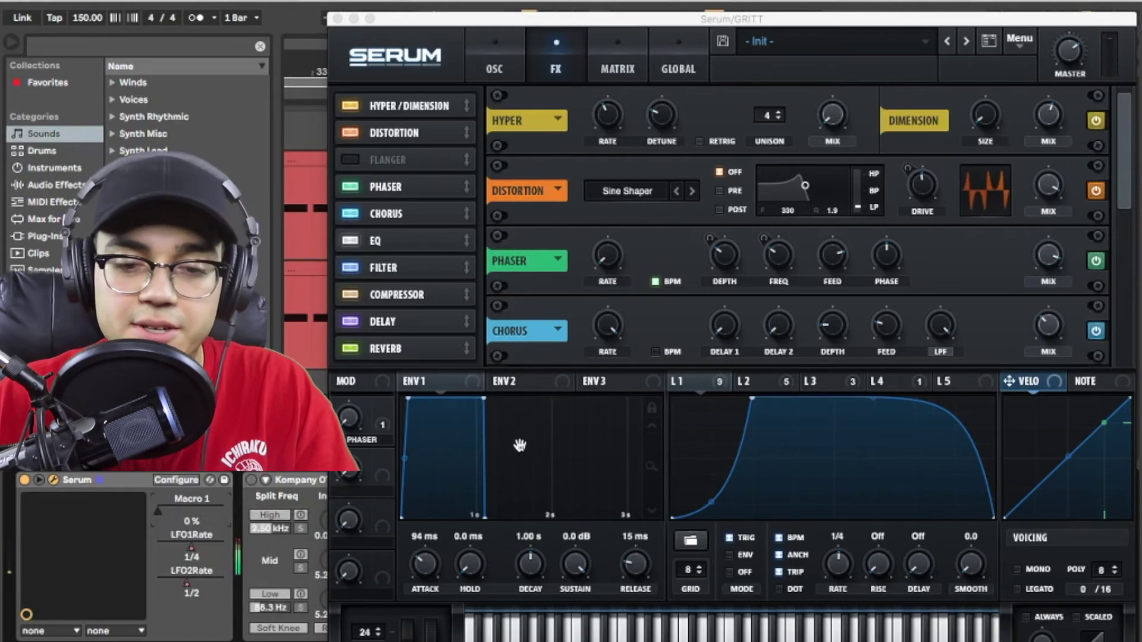
Review the FX filter type list, leaving Reverb unchanged
scroll(971, 175, "down", 3)
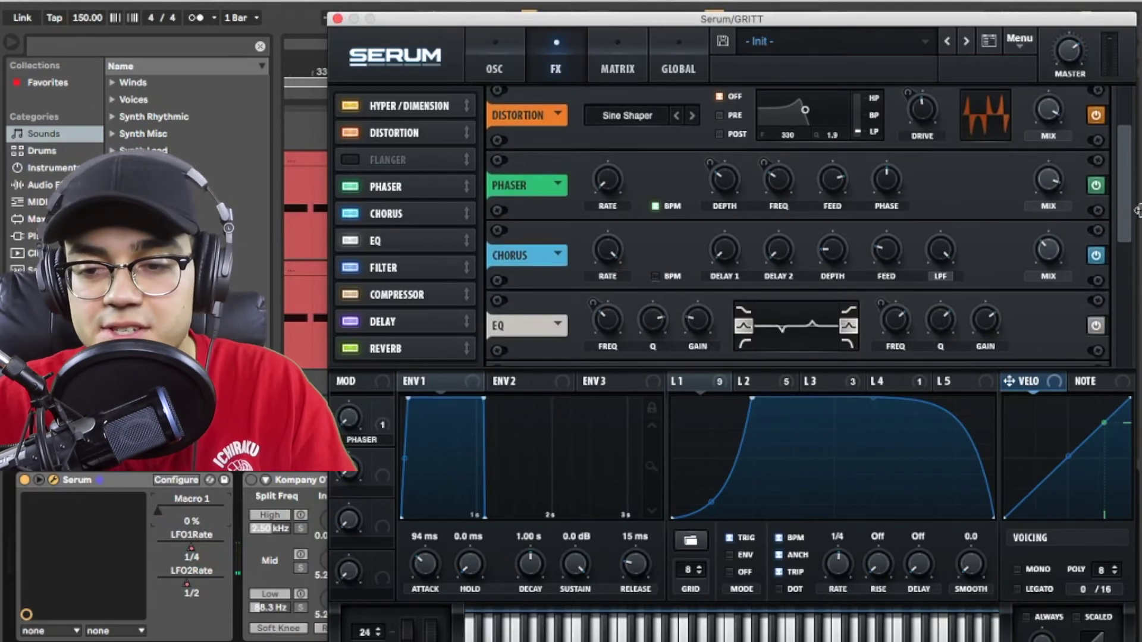
scroll(1133, 225, "down", 1)
left_click_drag(1133, 225, 1071, 315)
left_click(645, 180)
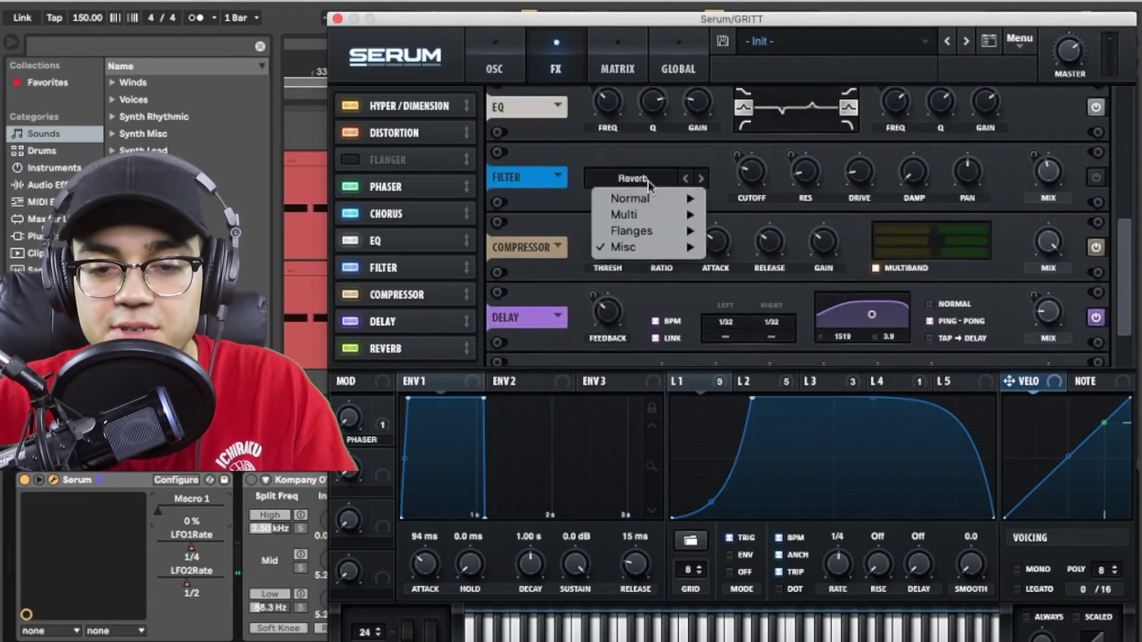
mouse_move(650, 248)
left_click(905, 158)
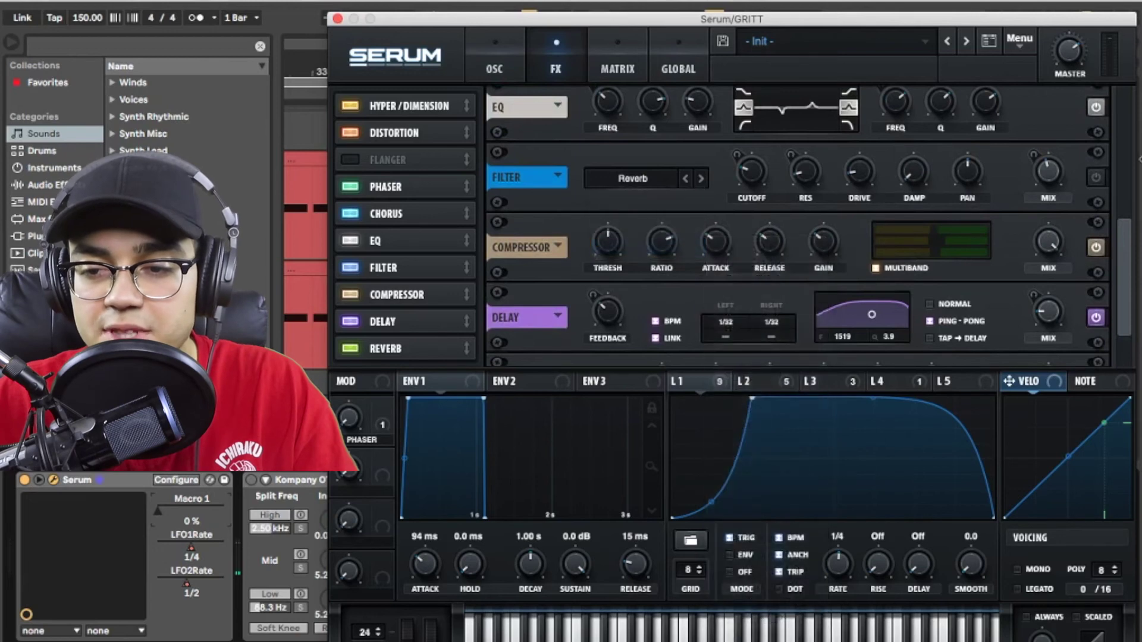
left_click_drag(1124, 257, 1124, 235)
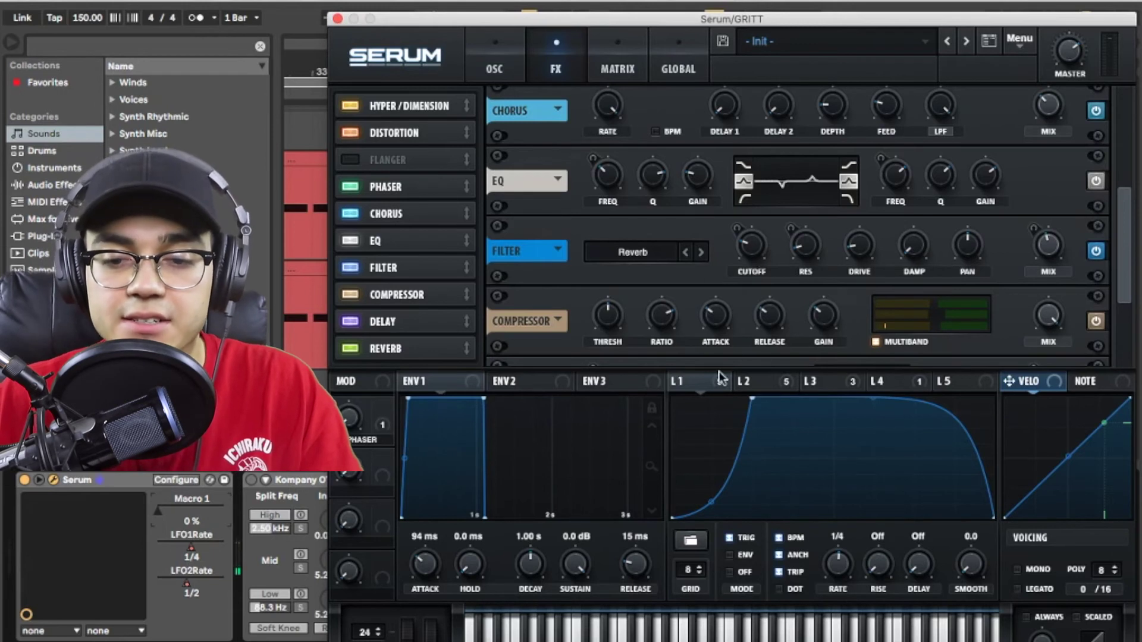
Inspect the three LFO shapes and the modulation matrix, then close the Serum window
mouse_move(761, 251)
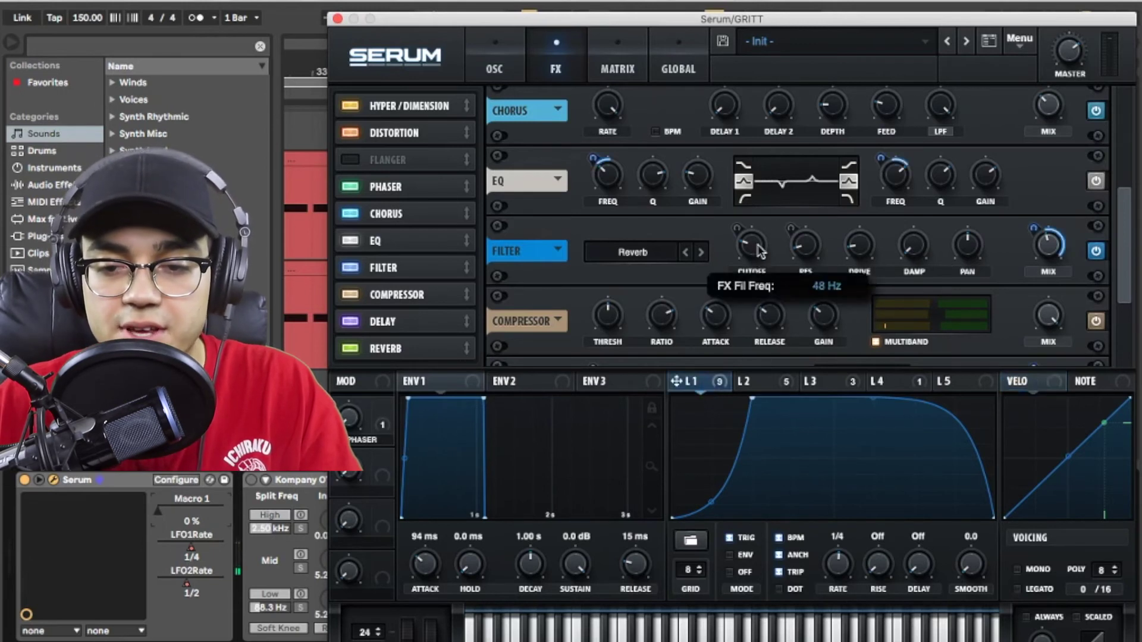
left_click(763, 387)
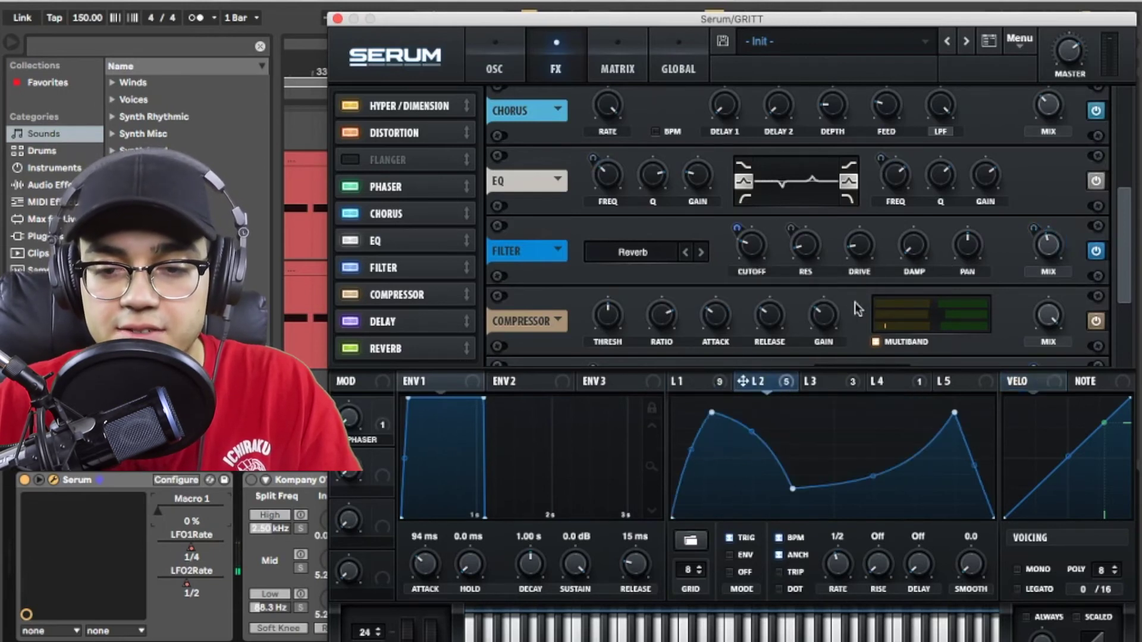
left_click(824, 382)
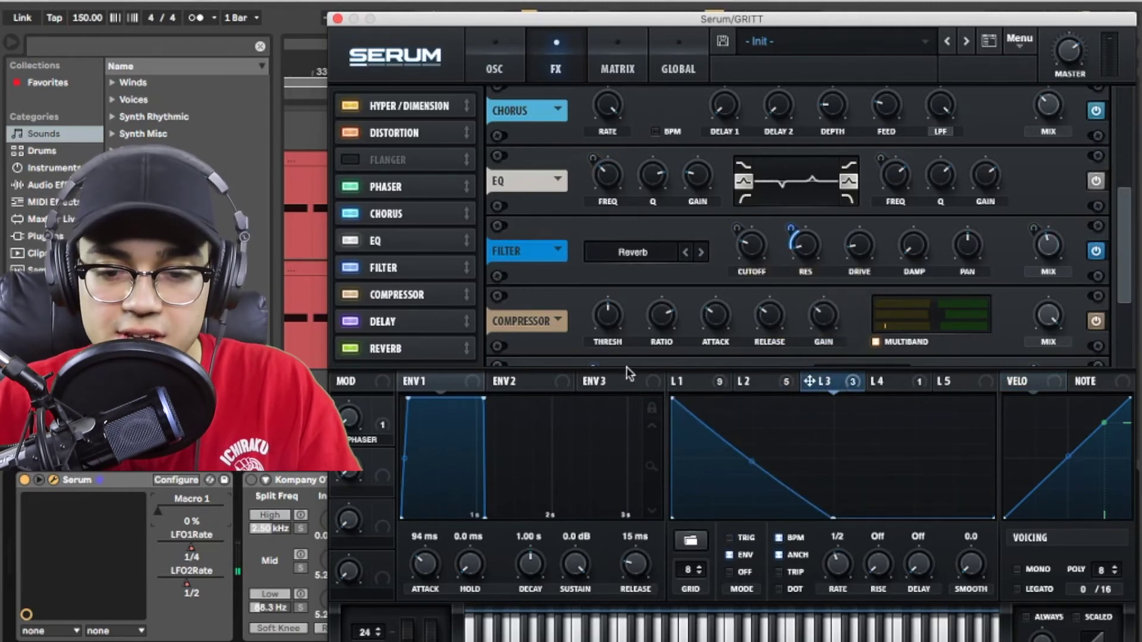
left_click(718, 388)
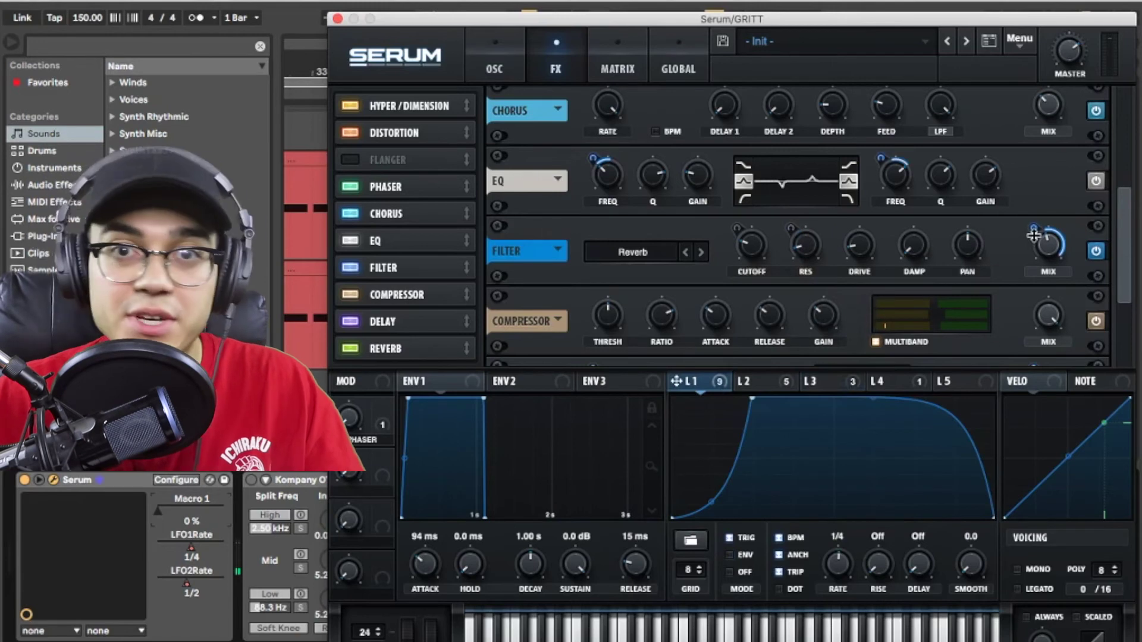
left_click_drag(1127, 223, 1127, 291)
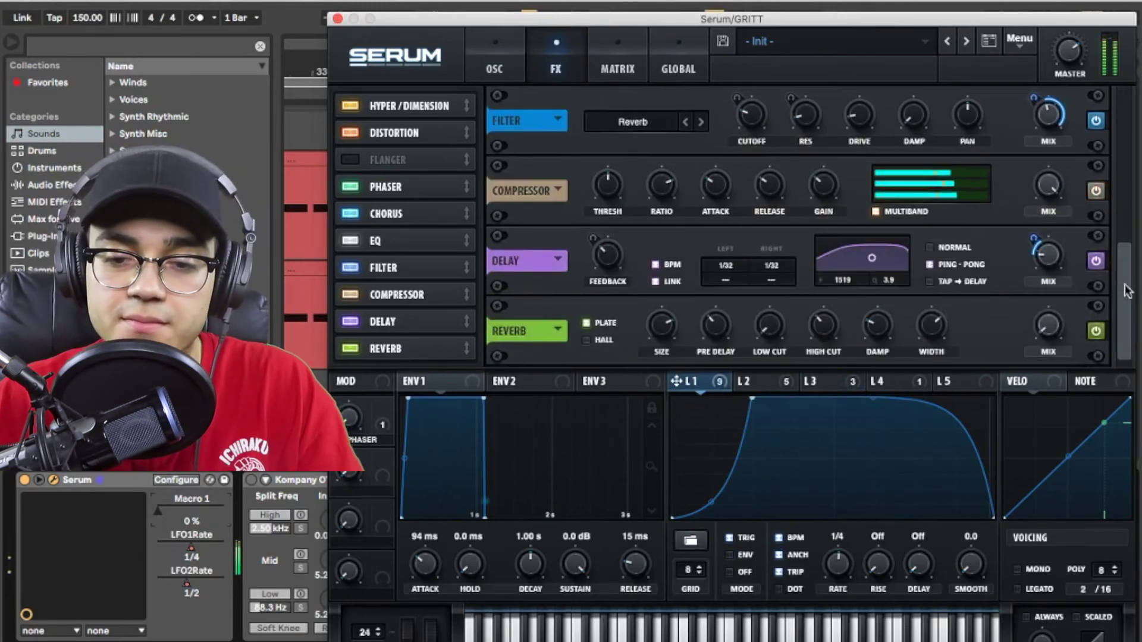
left_click(613, 60)
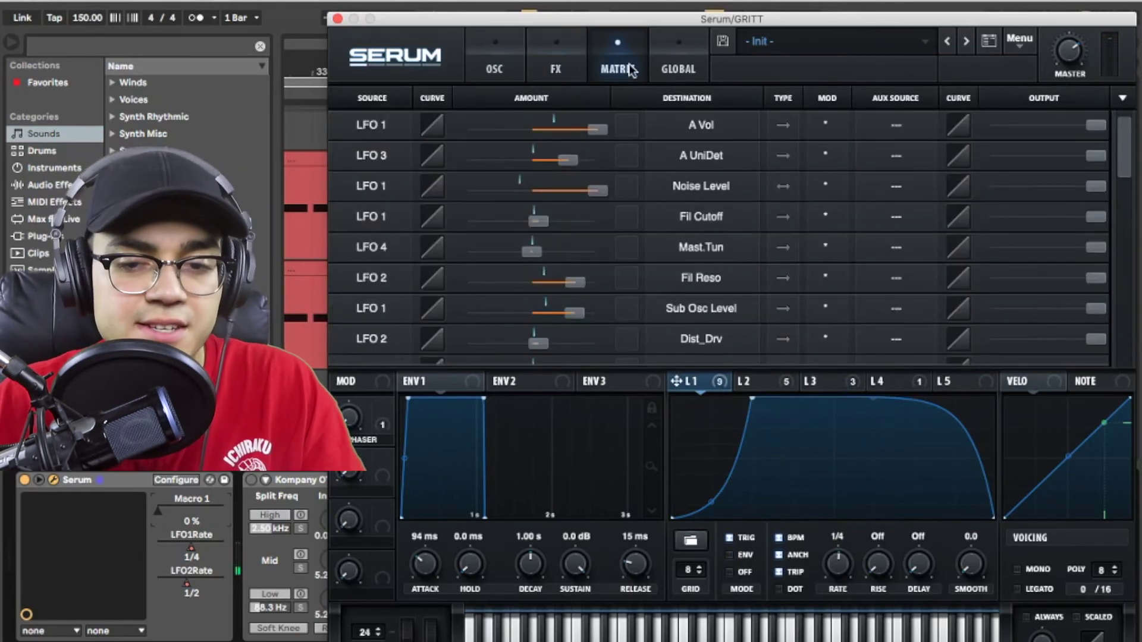
mouse_move(1121, 156)
left_mouse_down()
mouse_move(1121, 238)
mouse_move(1121, 149)
left_mouse_up()
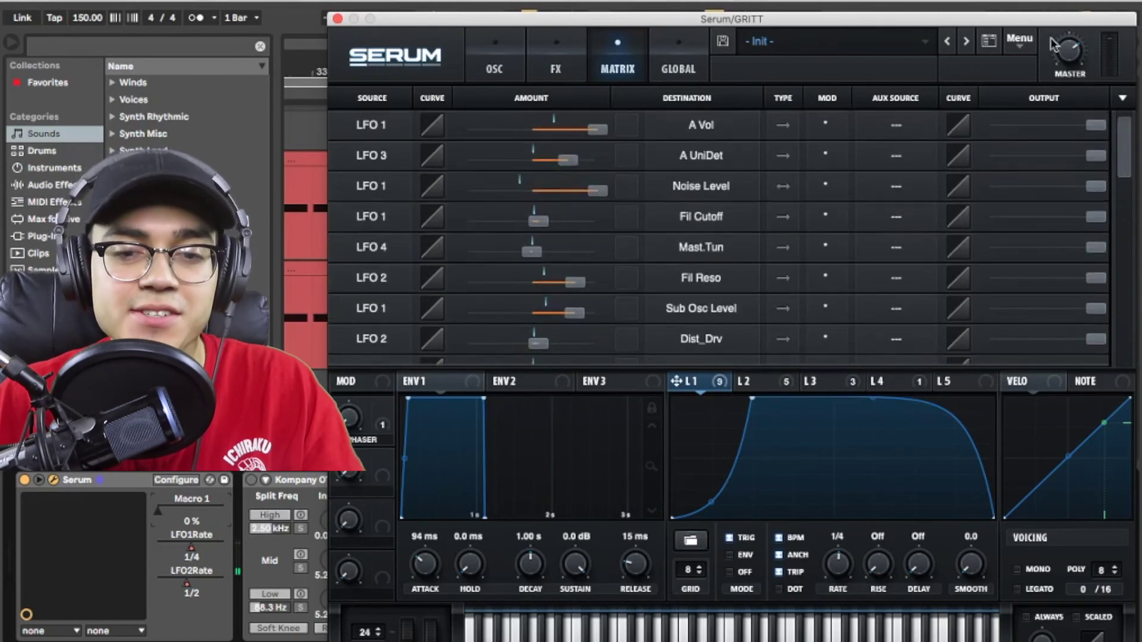
left_click(495, 56)
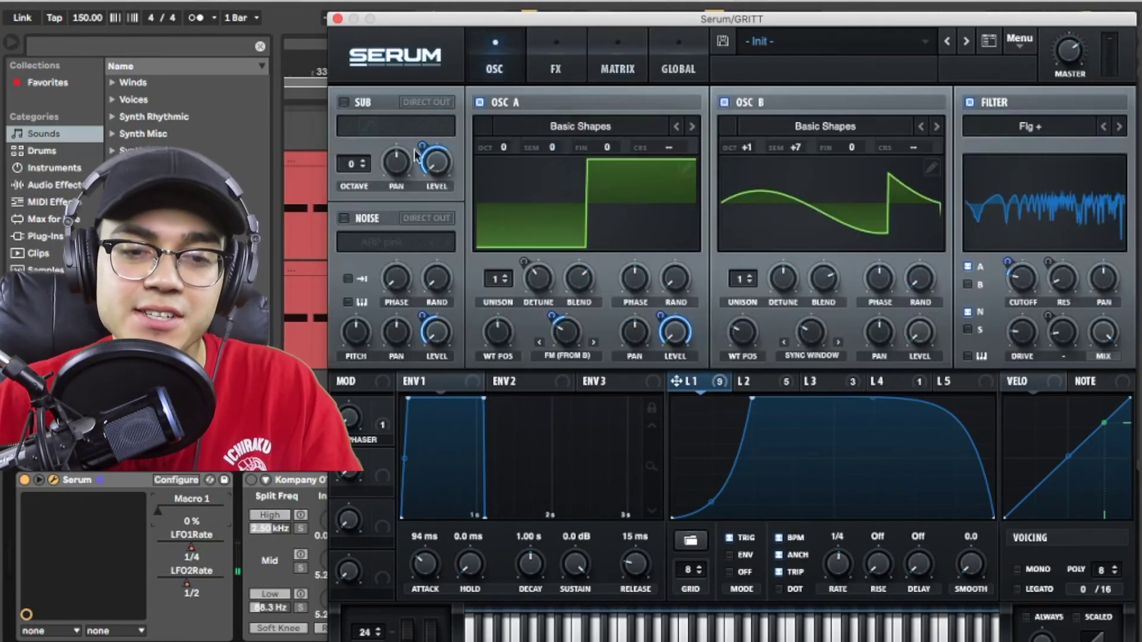
left_click(337, 19)
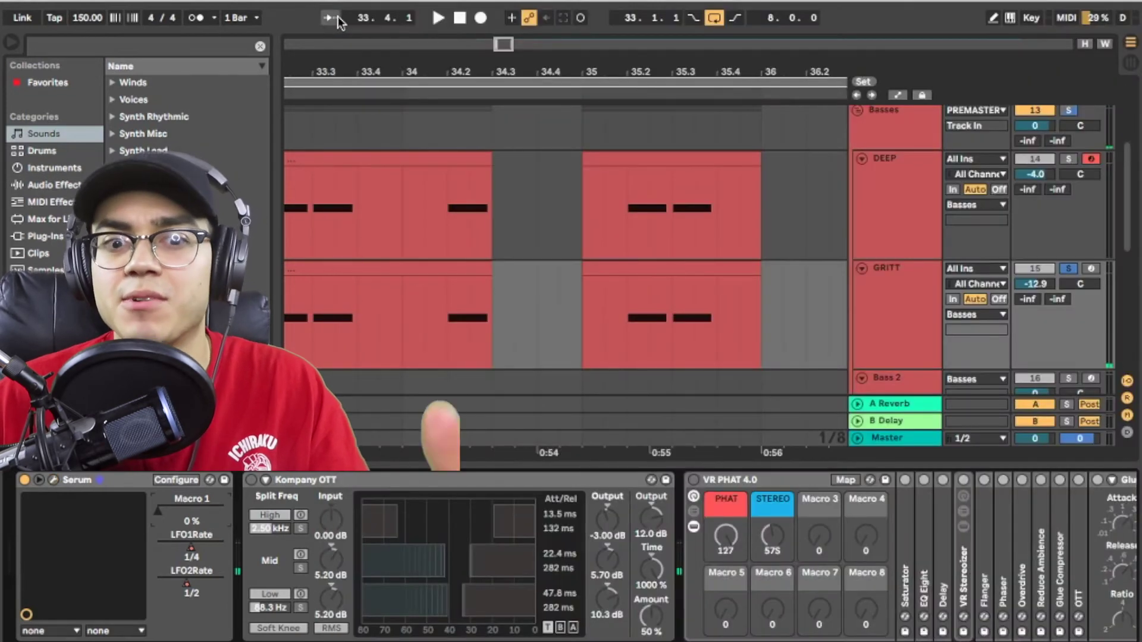
Open the GRITT bass clip's notes and play it back
double_click(583, 241)
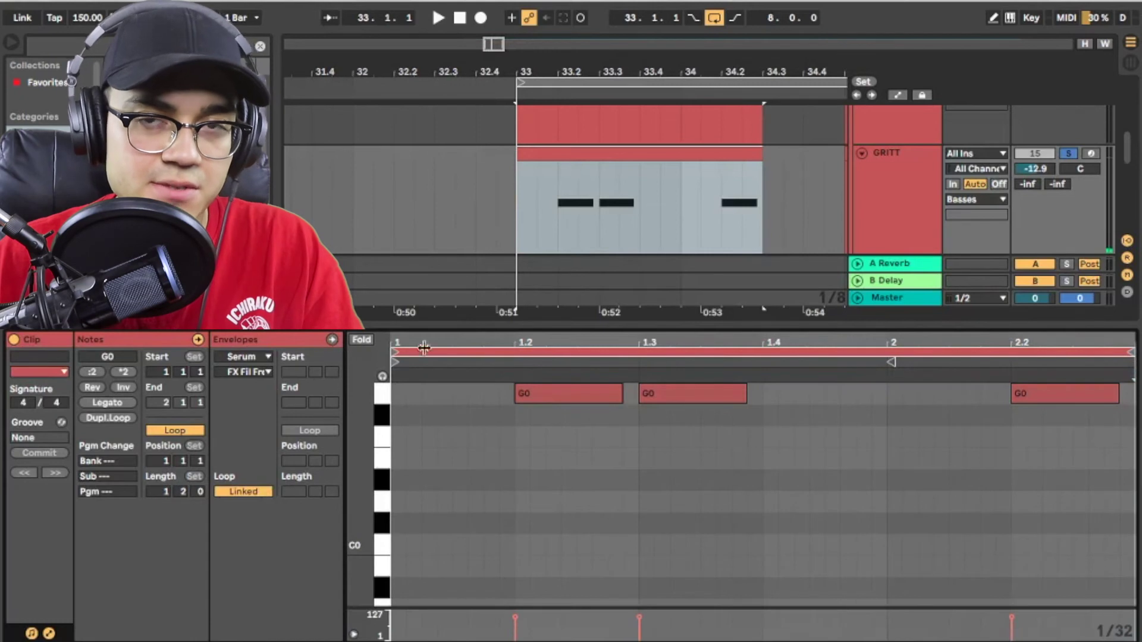
scroll(568, 423, "up", 4)
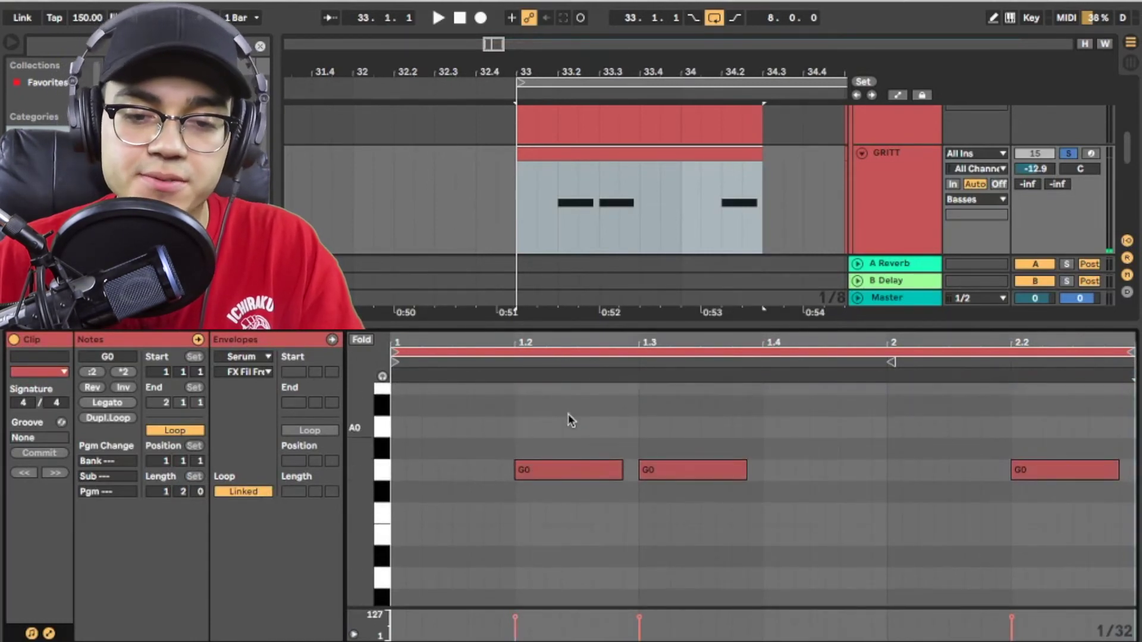
key("space")
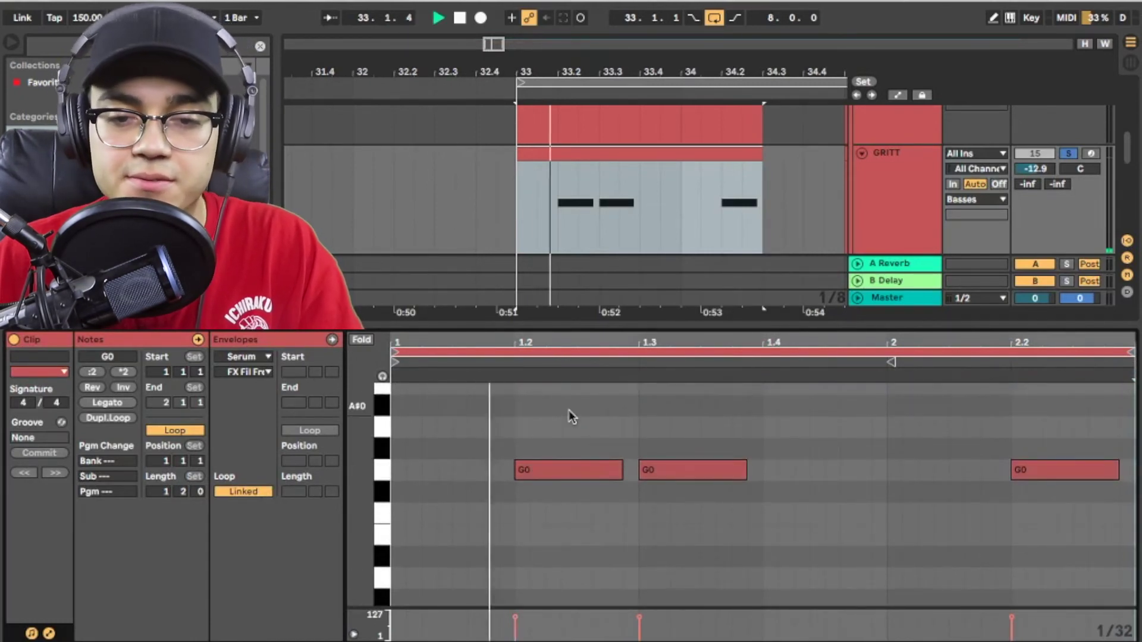
double_click(627, 322)
scroll(629, 267, "up", 3)
Open the DEEP clip, solo DEEP and audition it, then show the device chain
double_click(630, 234)
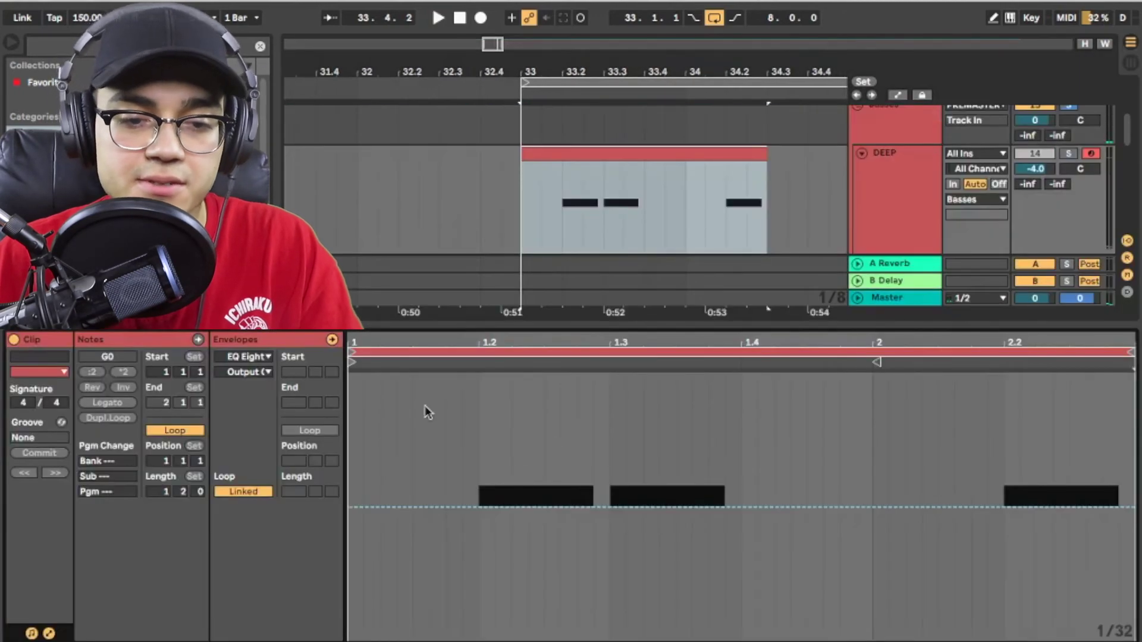
left_click(520, 395)
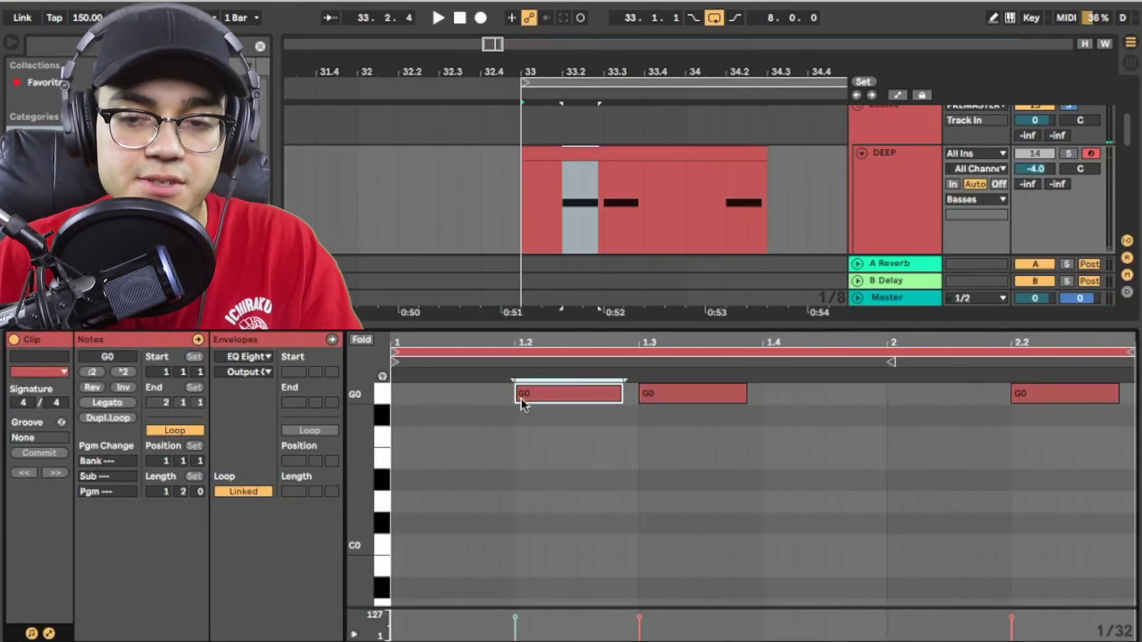
left_click(1067, 154)
key("space")
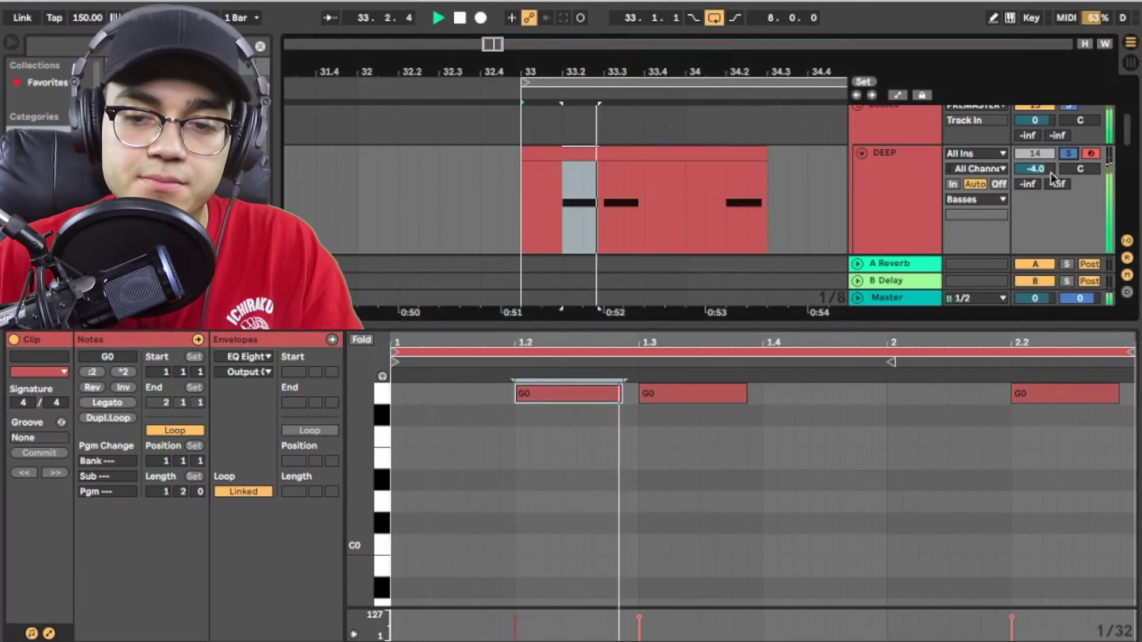
double_click(905, 323)
scroll(713, 313, "down", 5)
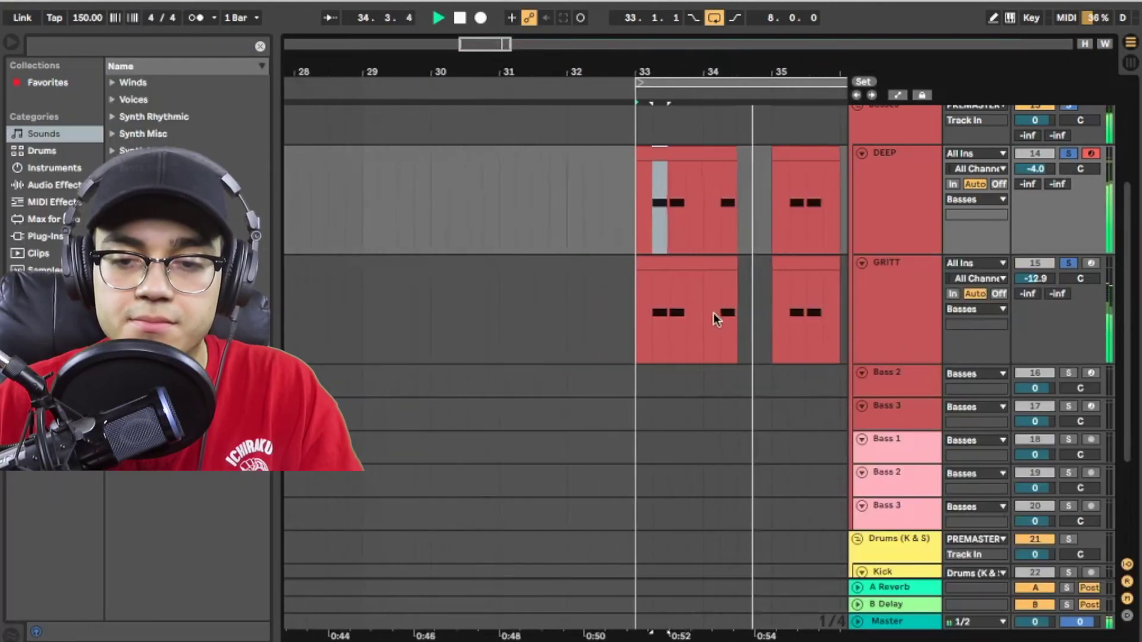
scroll(710, 314, "up", 3)
scroll(708, 315, "left", 1)
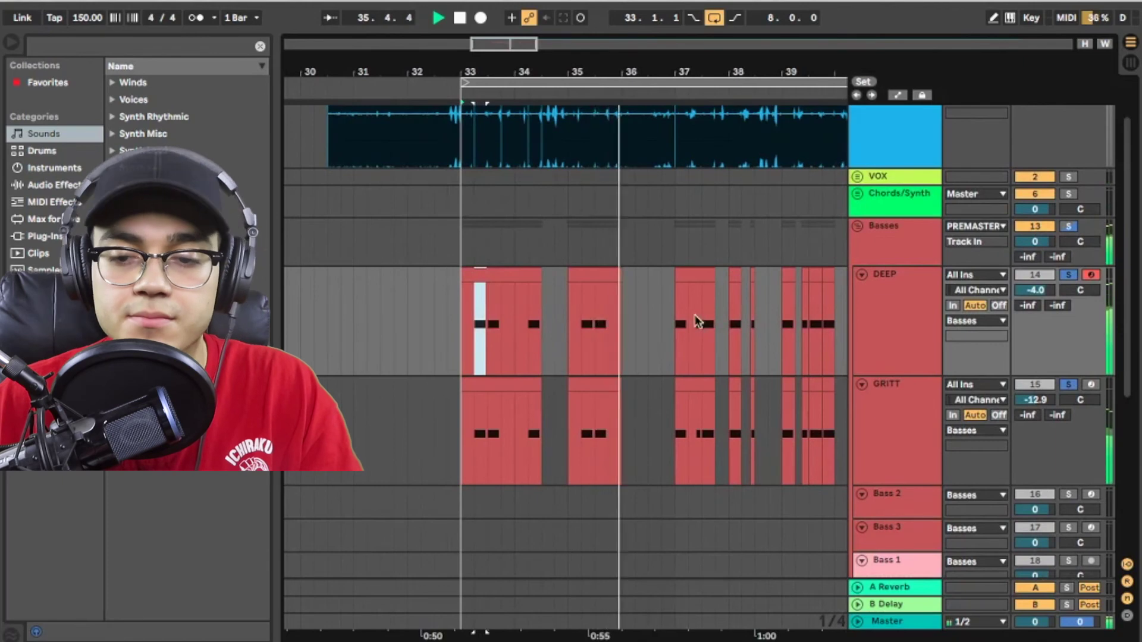
key("space")
key("shift+Tab")
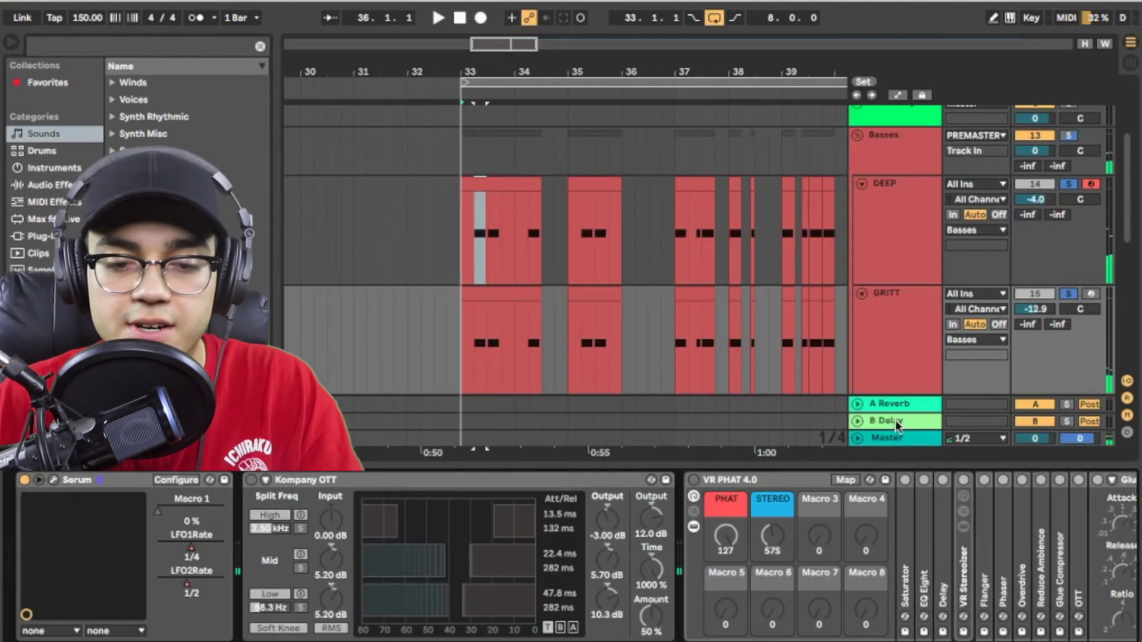
Turn on Kompany OTT, VR PHAT 4.0 and EQ Eight while auditioning the bass
left_click(251, 481)
scroll(249, 491, "right", 3)
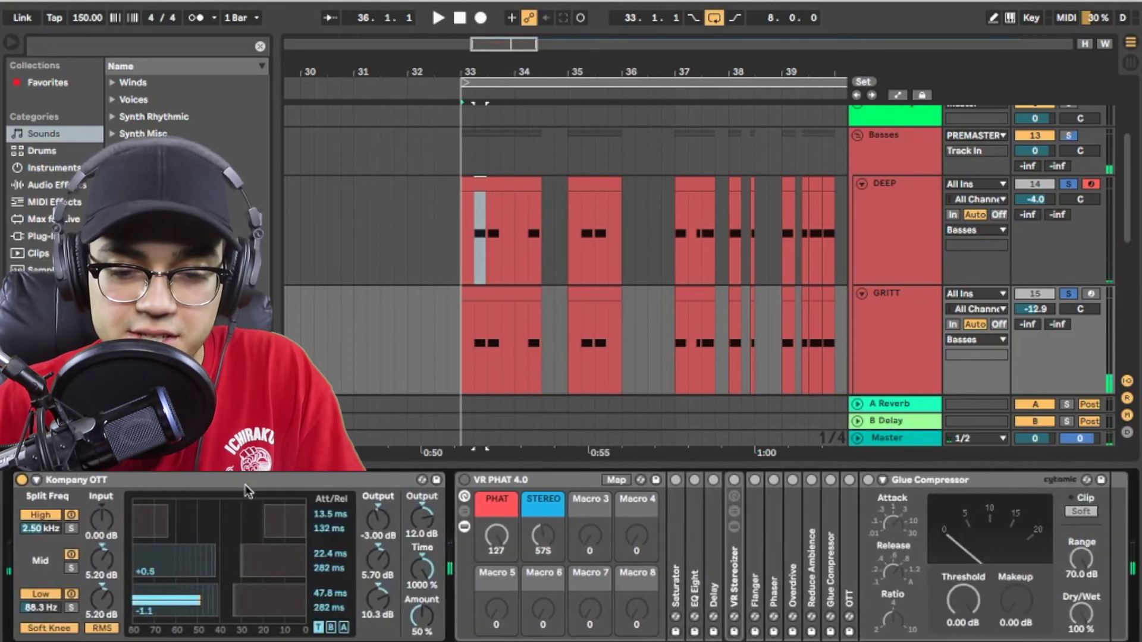
key("space")
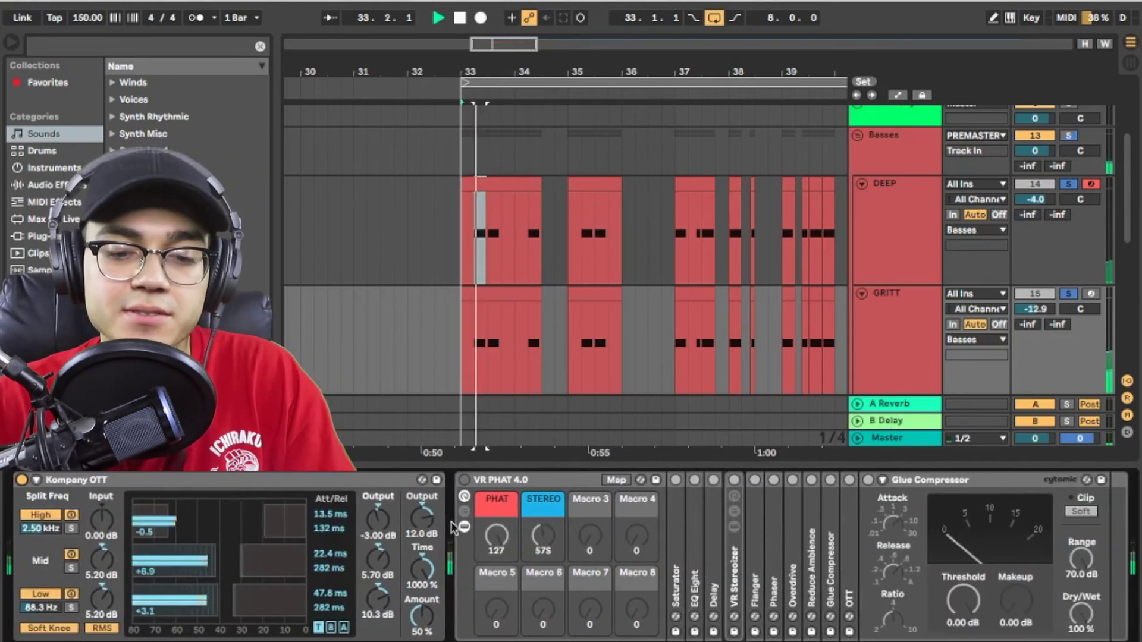
left_click(464, 480)
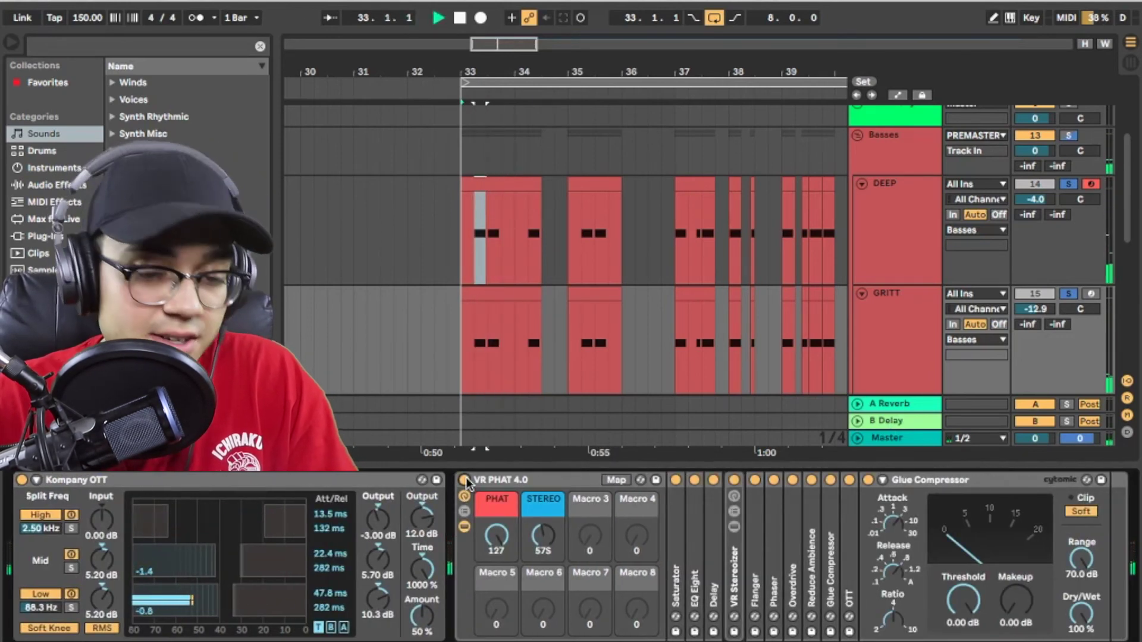
scroll(466, 480, "right", 7)
key("space")
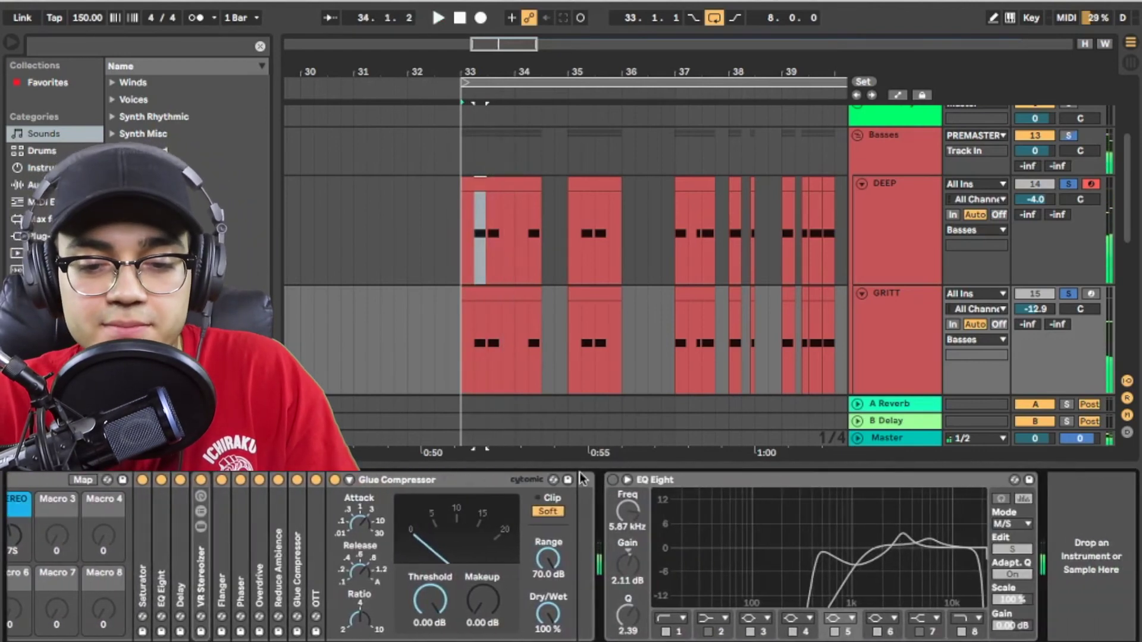
left_click(612, 480)
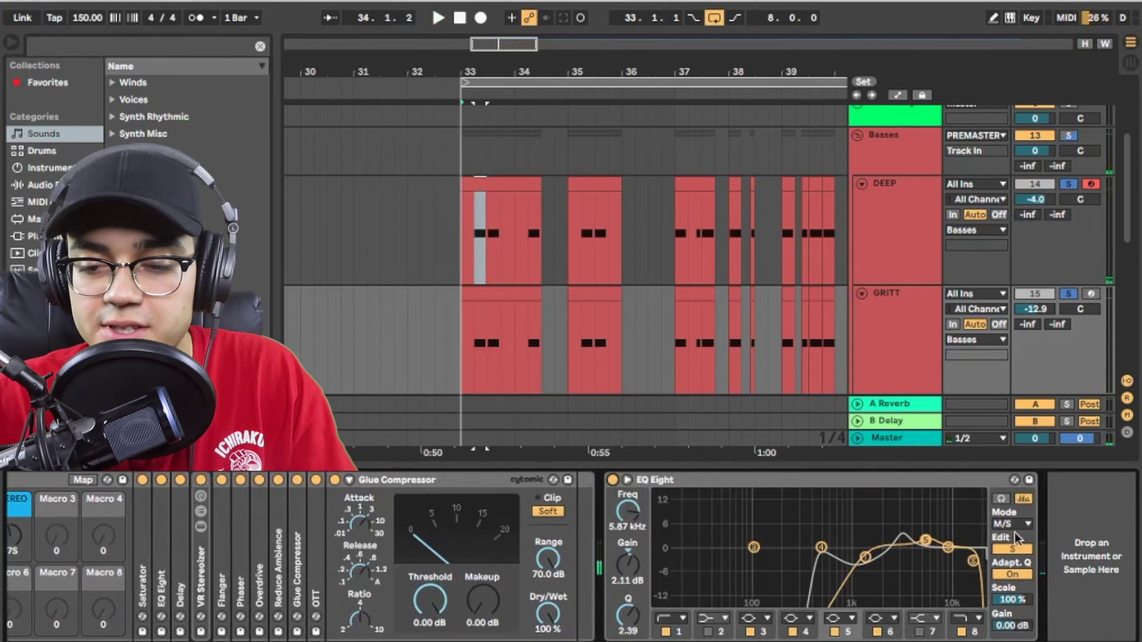
left_click(1019, 525)
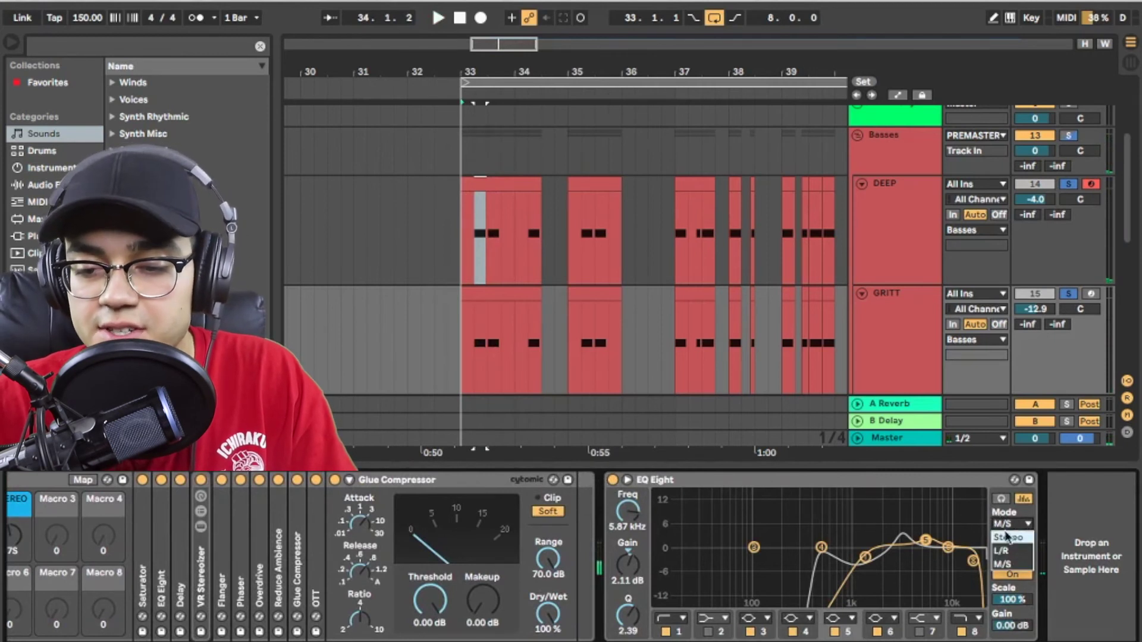
Keep EQ Eight in M/S mode, edit the Mid channel and review its bands
left_click(1017, 564)
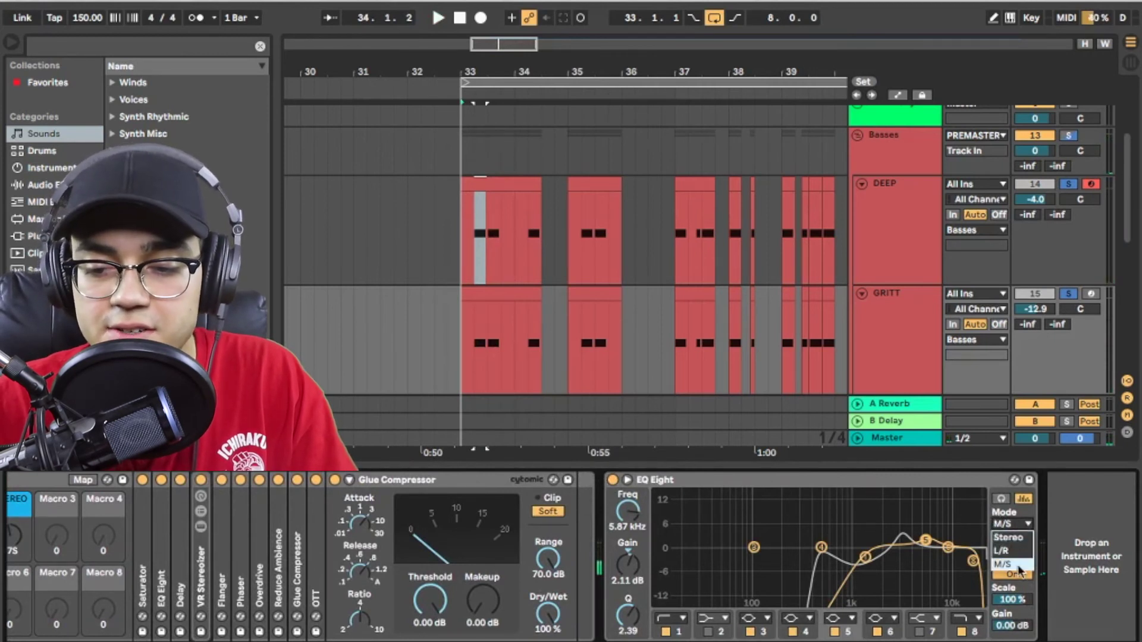
left_click(1012, 551)
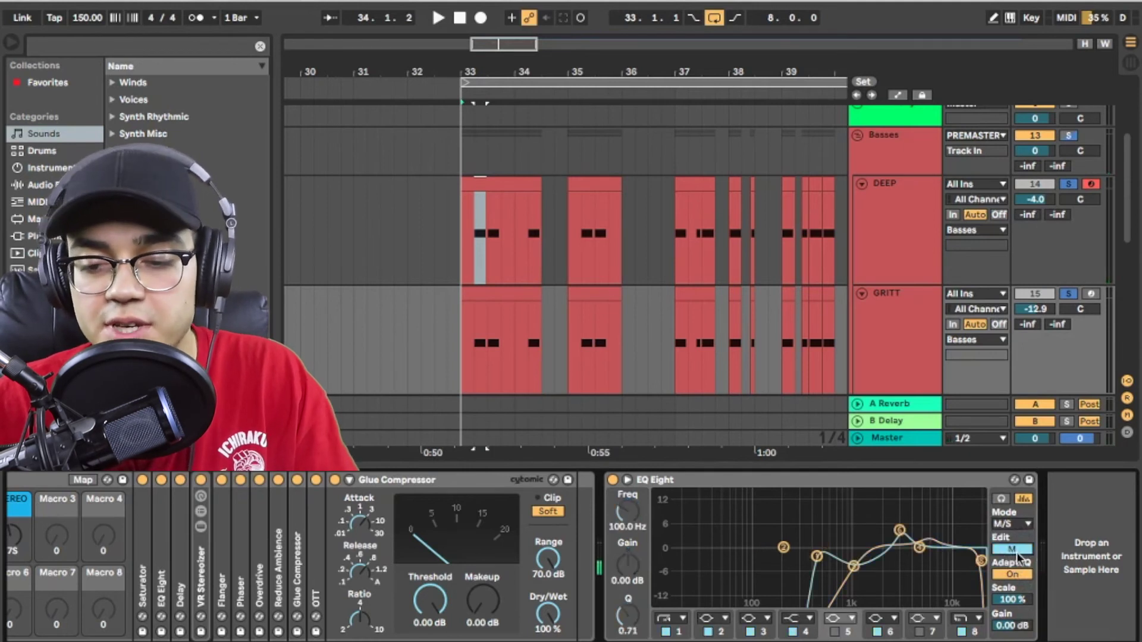
left_click(817, 555)
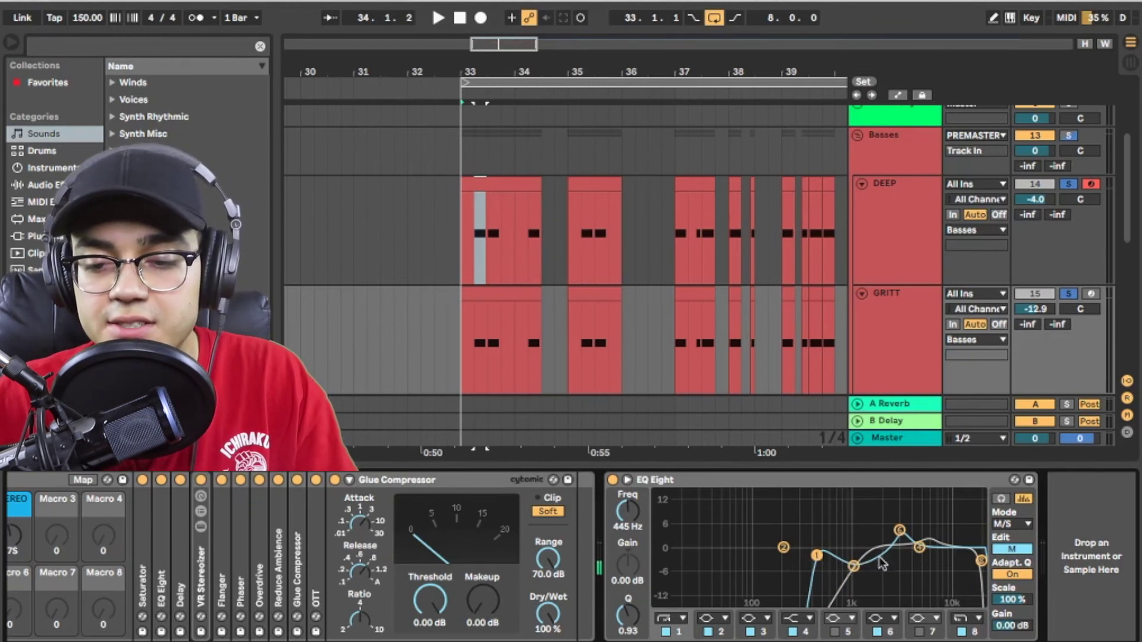
left_click(853, 567)
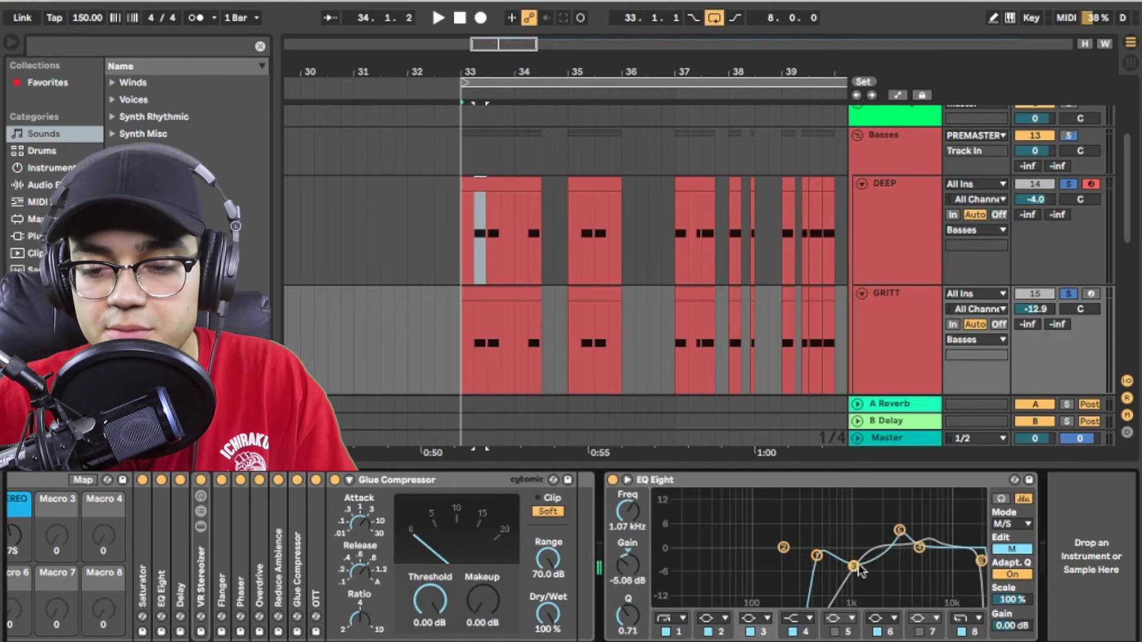
left_click(919, 549)
left_click(900, 530)
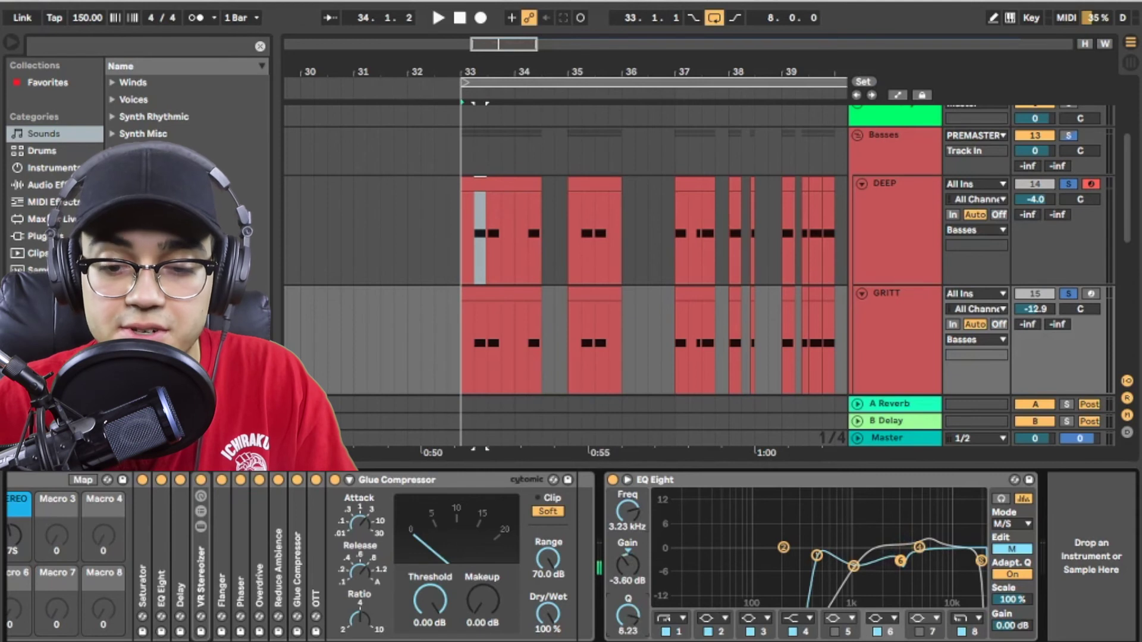
Raise Mid band 4 to about 5.74 kHz at +2.65 dB while auditioning
key("space")
left_click_drag(919, 546, 924, 537)
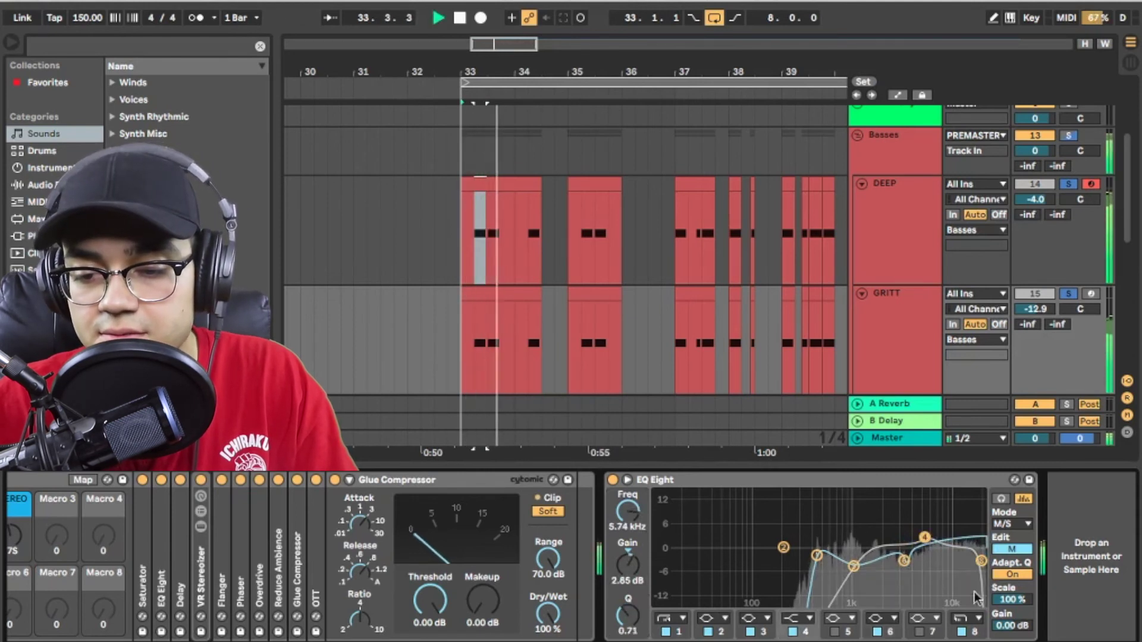
key("space")
left_click(982, 561)
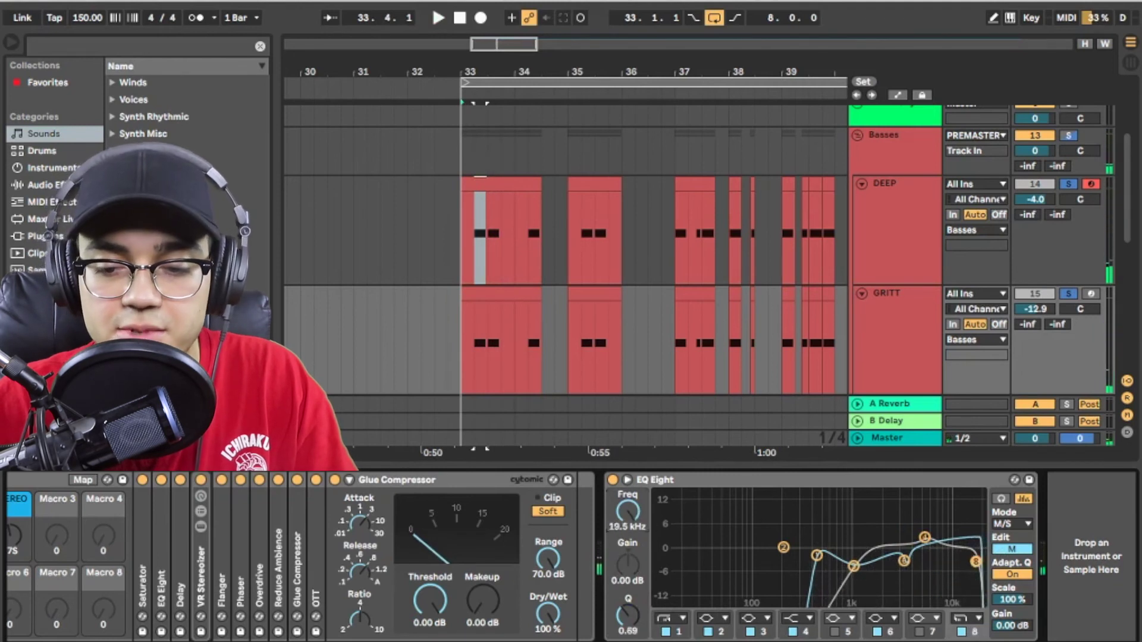
key("space")
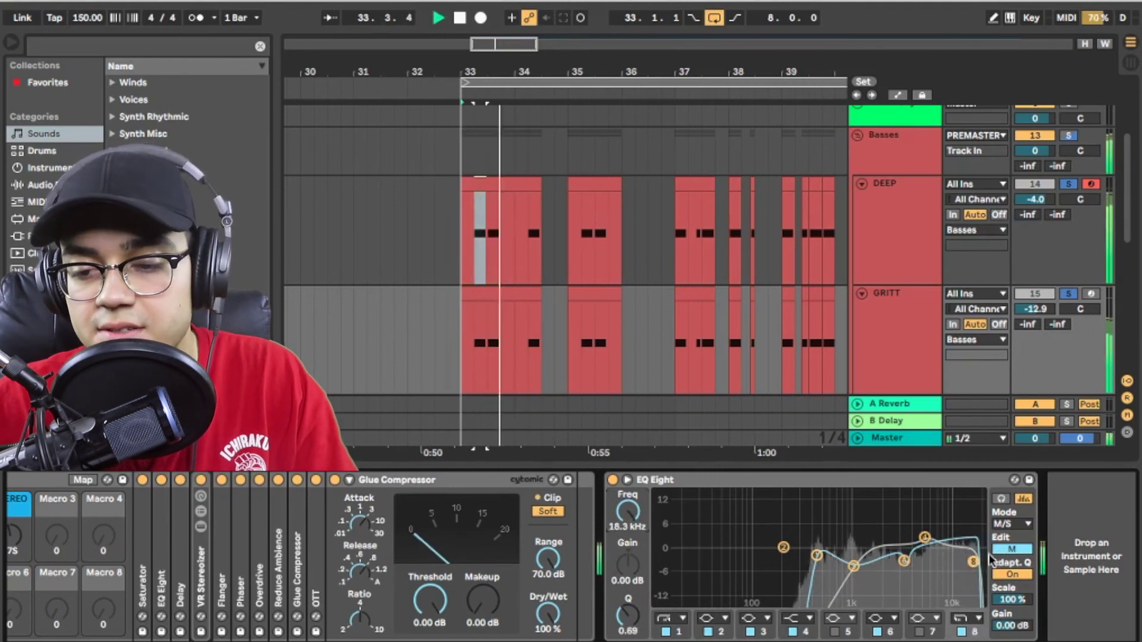
key("space")
left_click(1012, 550)
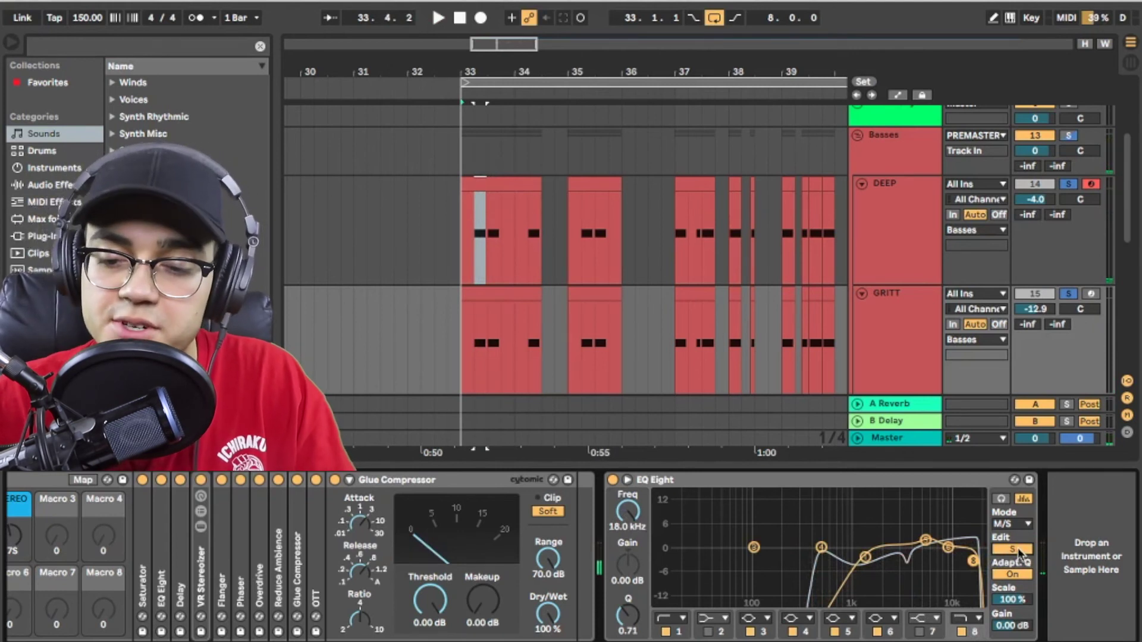
Move the Side channel's band 1 to about 2.02 kHz and give the 18.0 kHz top band a new filter type
left_click_drag(867, 559, 880, 556)
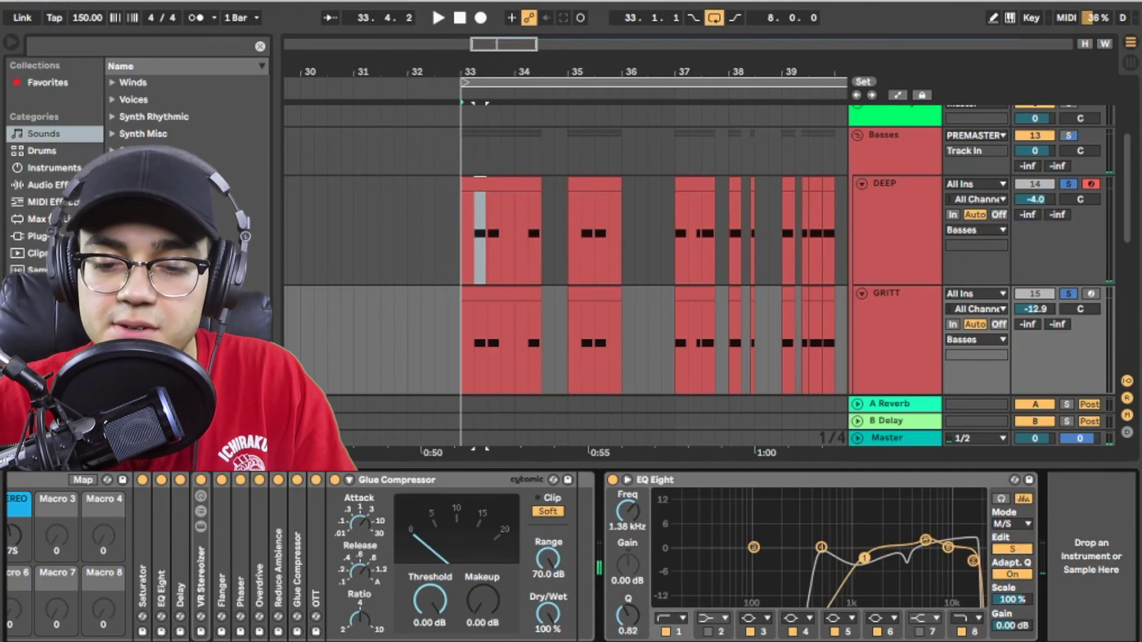
left_click(926, 541)
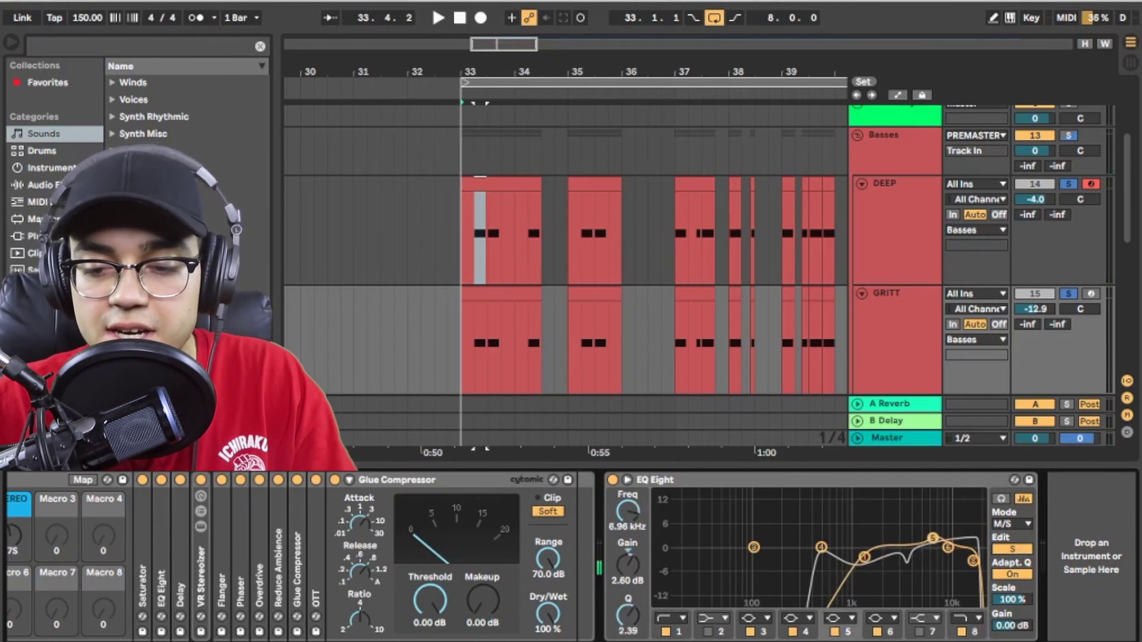
left_click(973, 562)
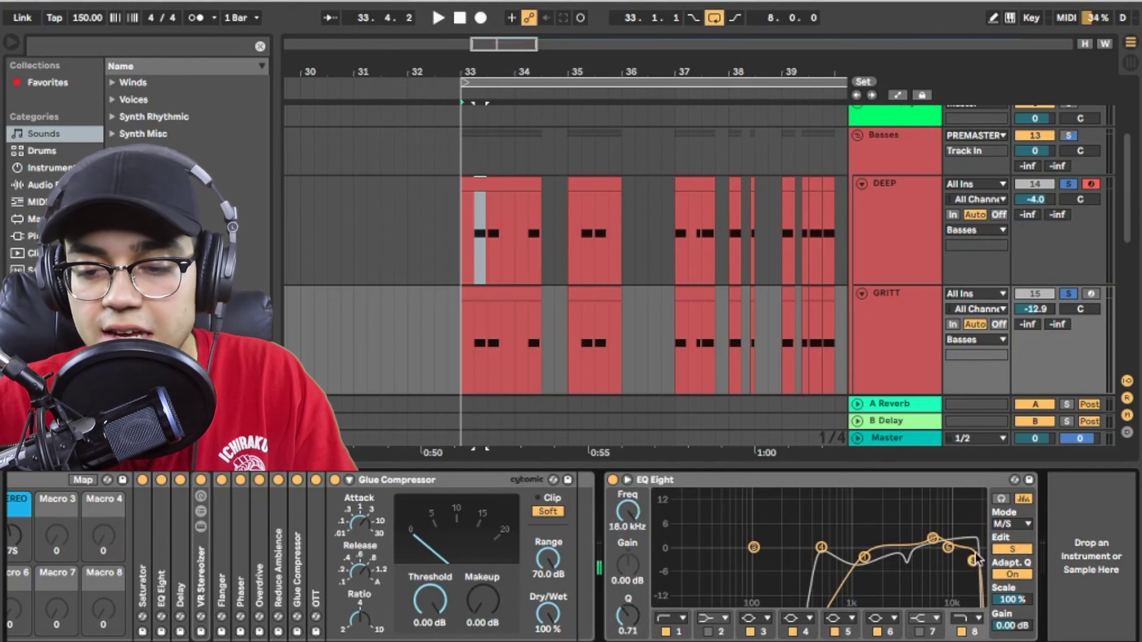
key("space")
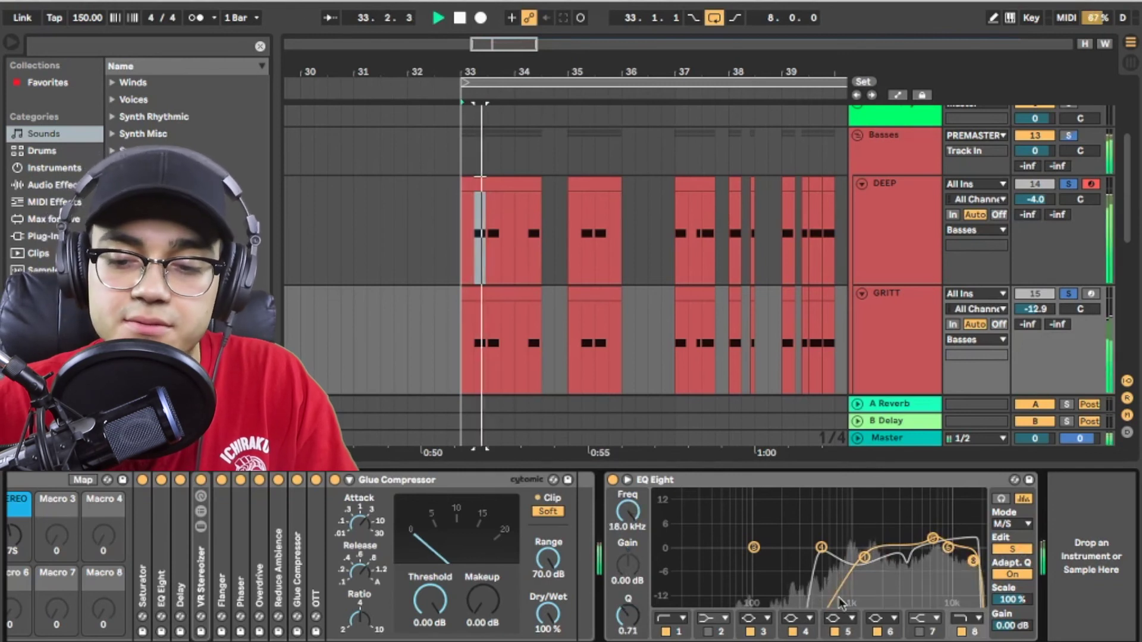
left_click(969, 618)
left_click(969, 607)
left_click(1028, 550)
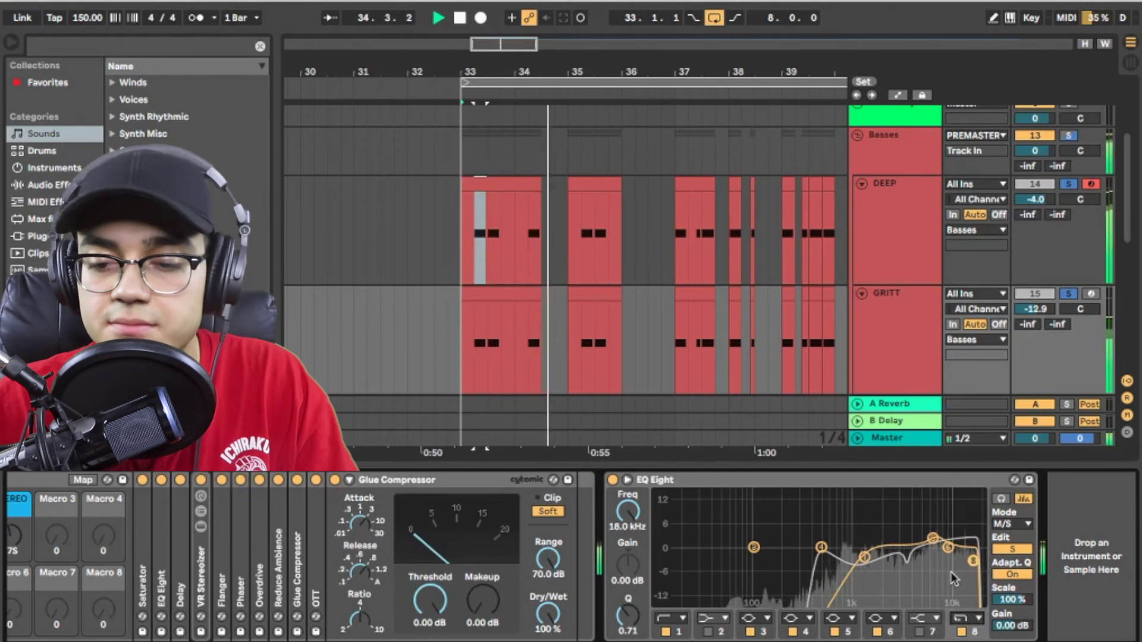